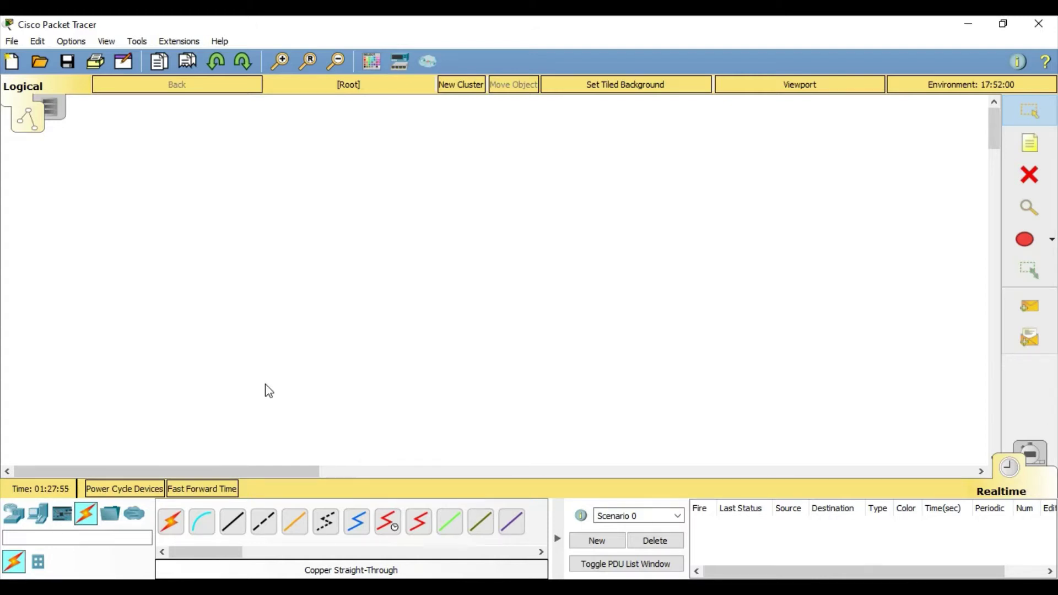
# Place two 2911 routers in the empty workspace, the second to the right of and slightly above the first
pyautogui.click(13, 518)
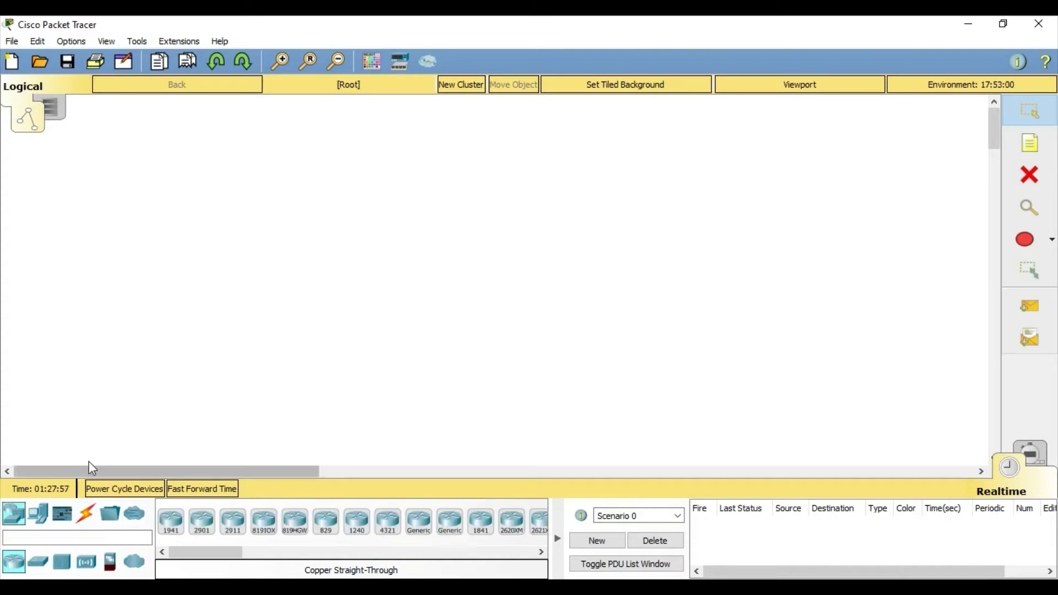
pyautogui.click(238, 530)
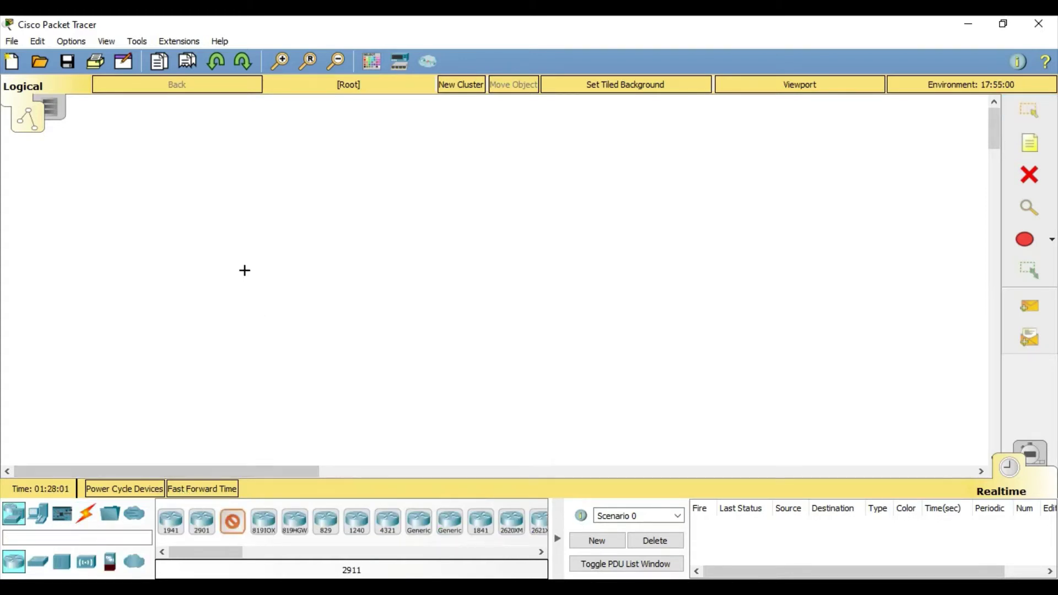
pyautogui.click(249, 254)
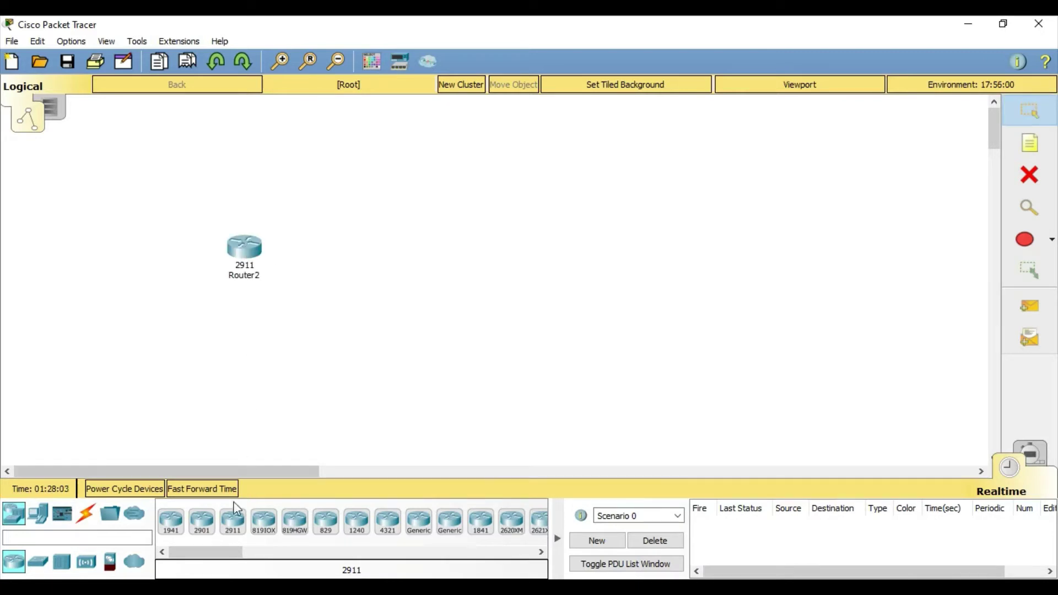
pyautogui.click(233, 527)
pyautogui.click(454, 218)
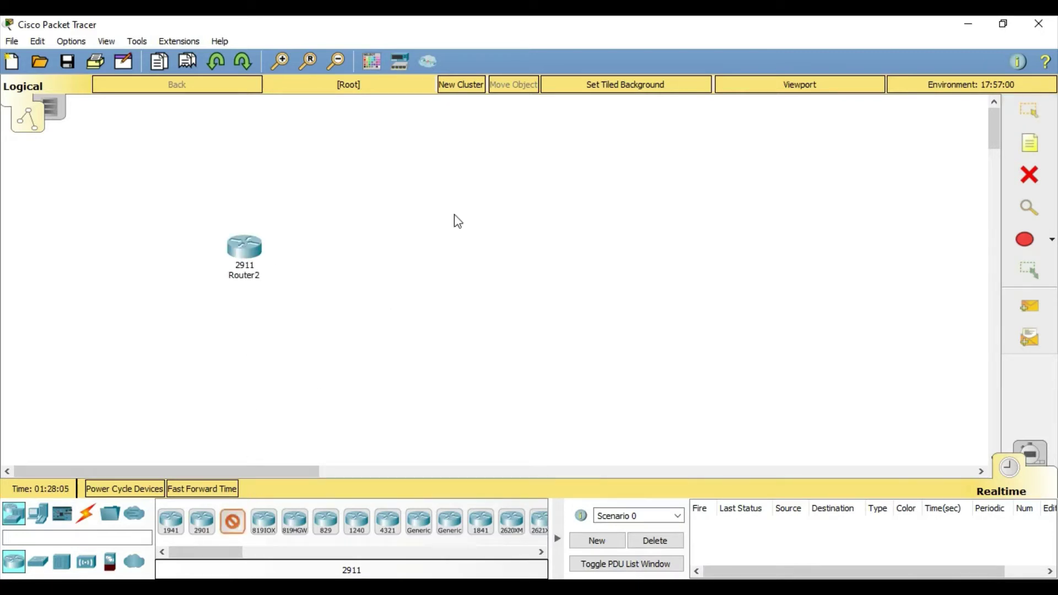
# Add a PC-PT below and left of Router2, and a 2960 switch between the PC and that router
pyautogui.click(38, 515)
pyautogui.click(177, 527)
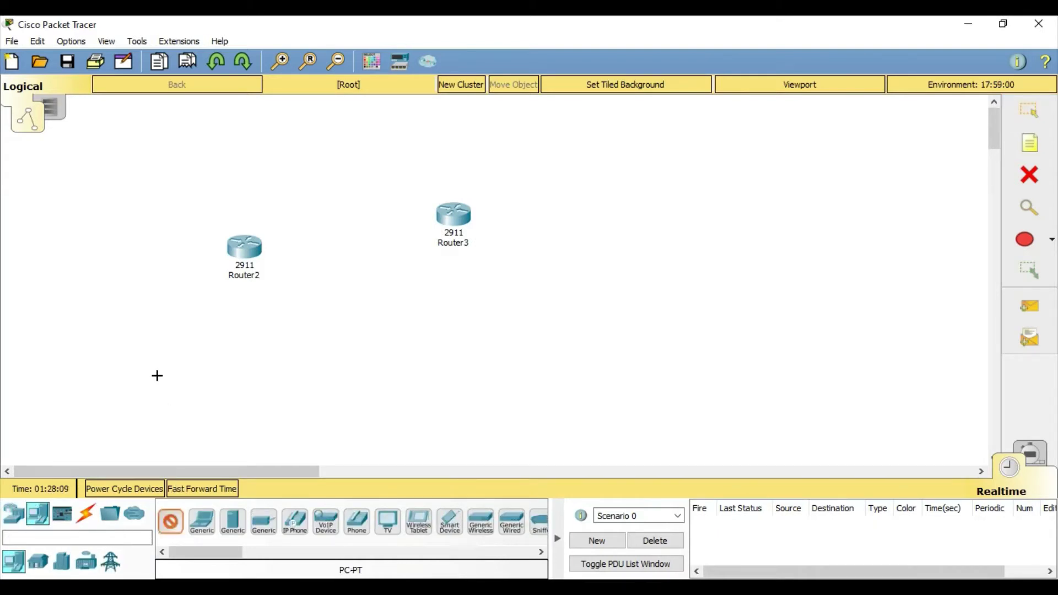
pyautogui.click(129, 332)
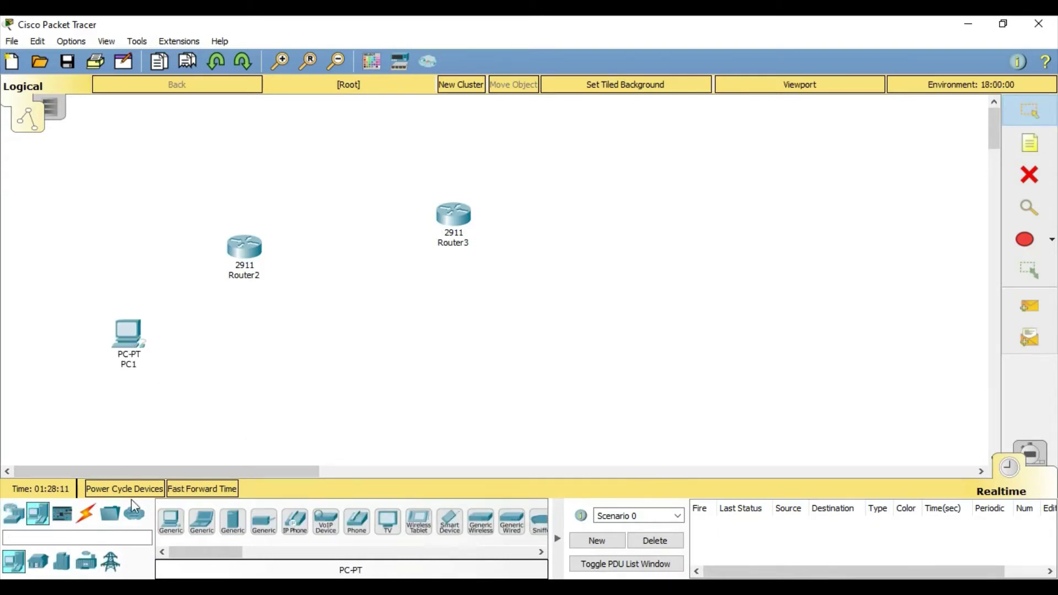
pyautogui.click(15, 513)
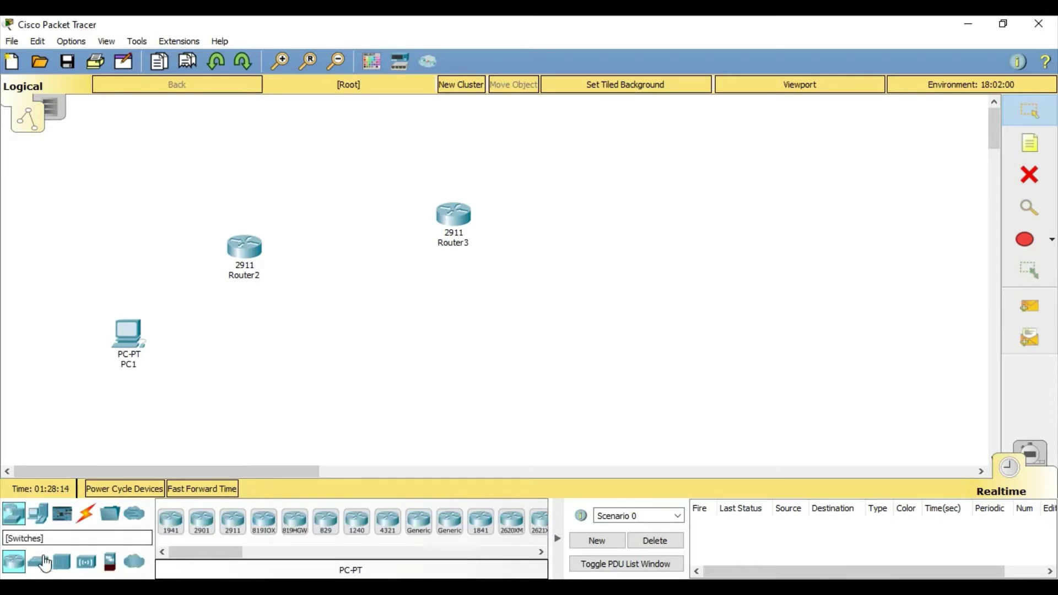
pyautogui.click(46, 561)
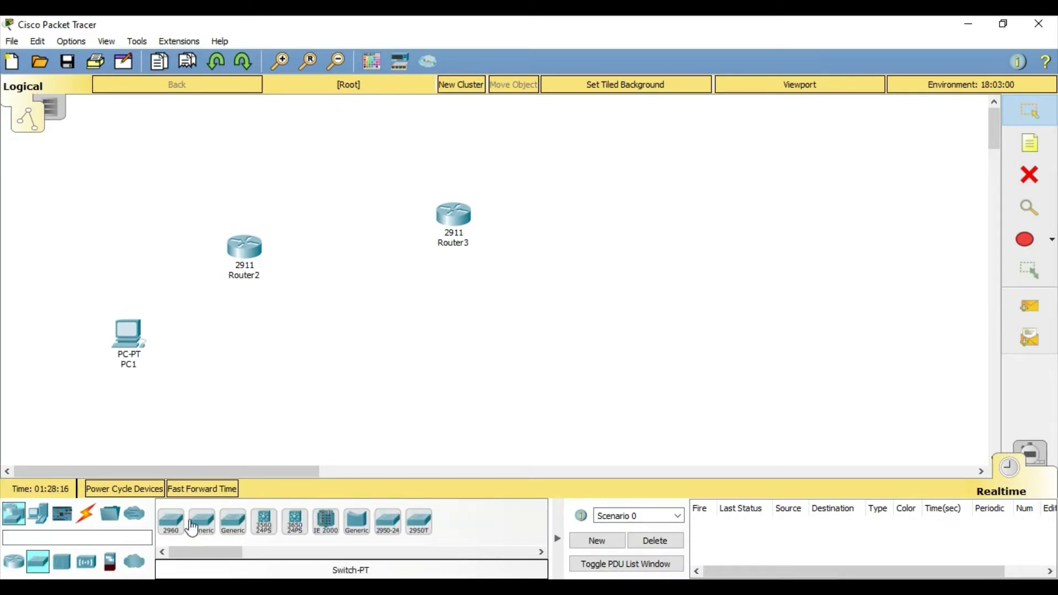
pyautogui.click(170, 520)
pyautogui.click(164, 269)
# Connect PC1's FastEthernet0 port to Switch1's FastEthernet0/1 port with a copper straight-through cable
pyautogui.click(86, 514)
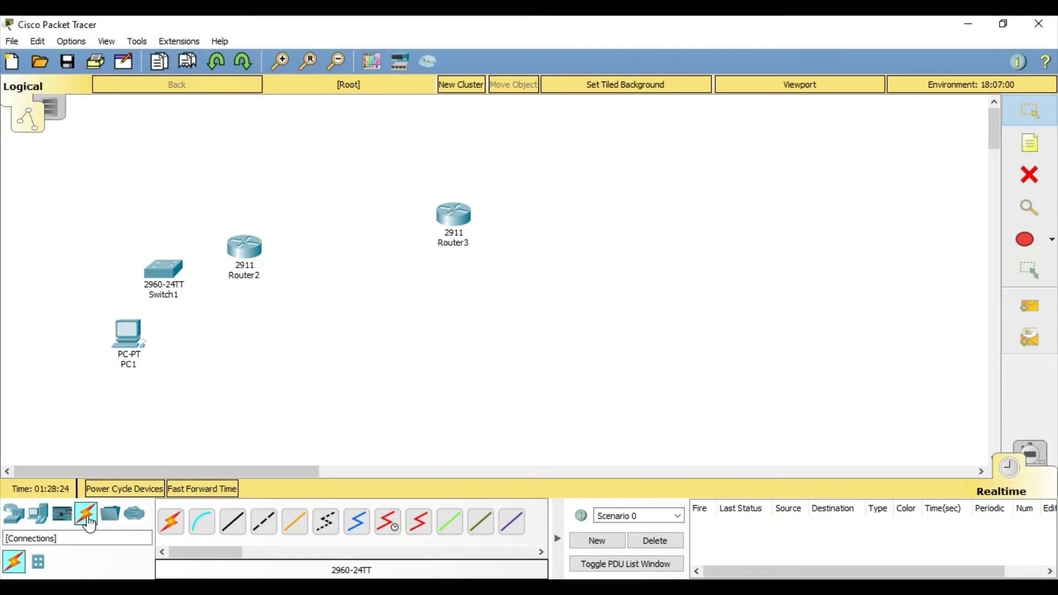
pyautogui.click(232, 521)
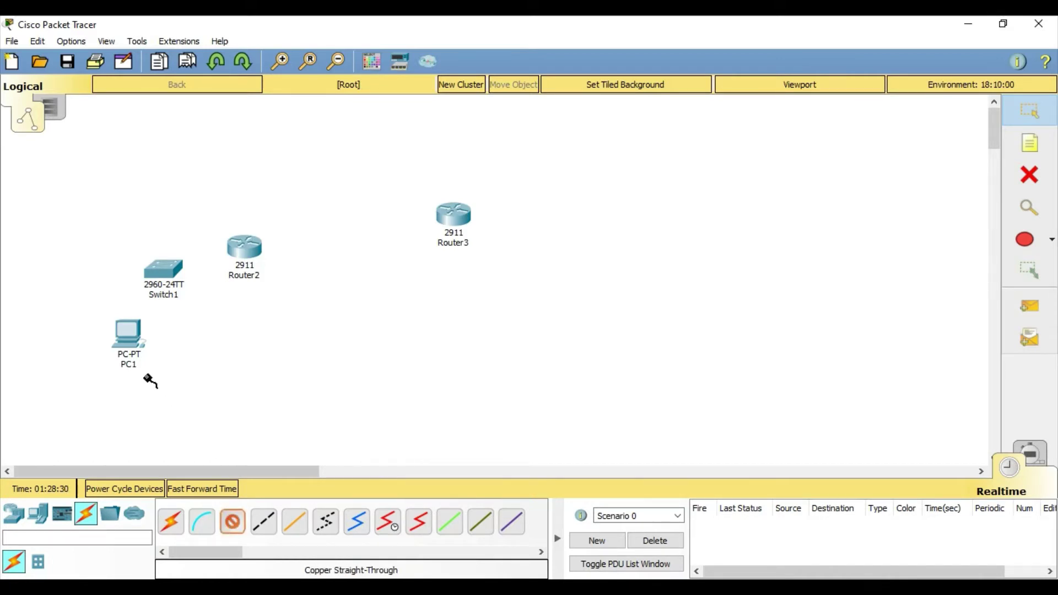
pyautogui.click(125, 338)
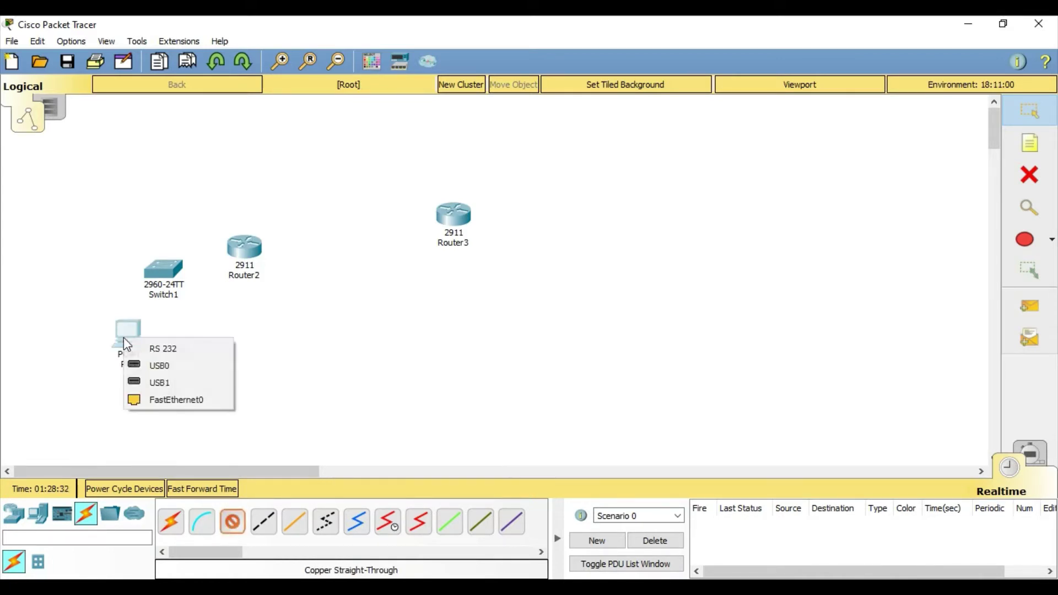
pyautogui.click(160, 400)
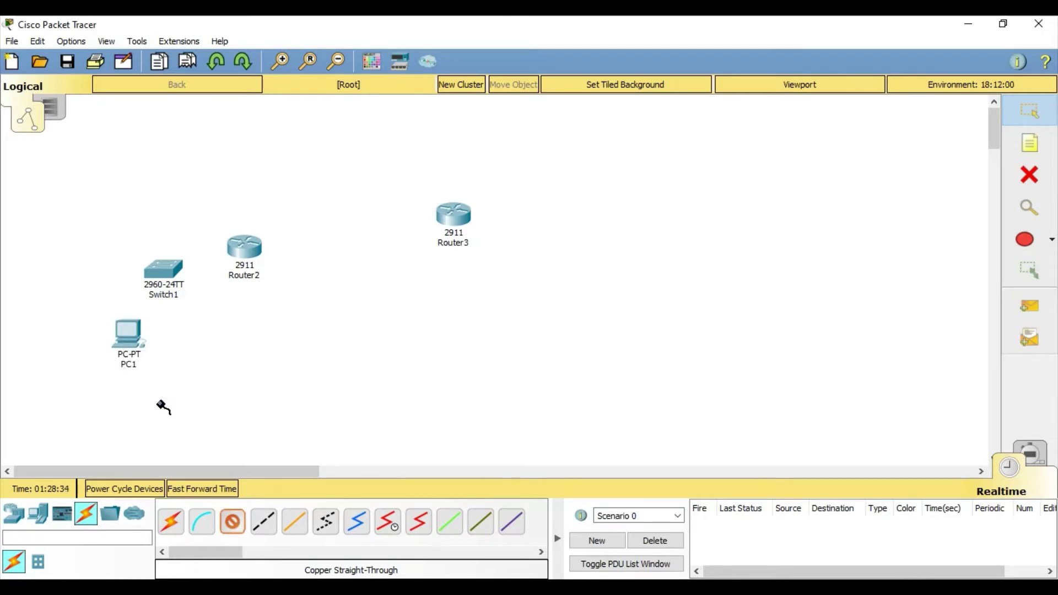
pyautogui.click(168, 272)
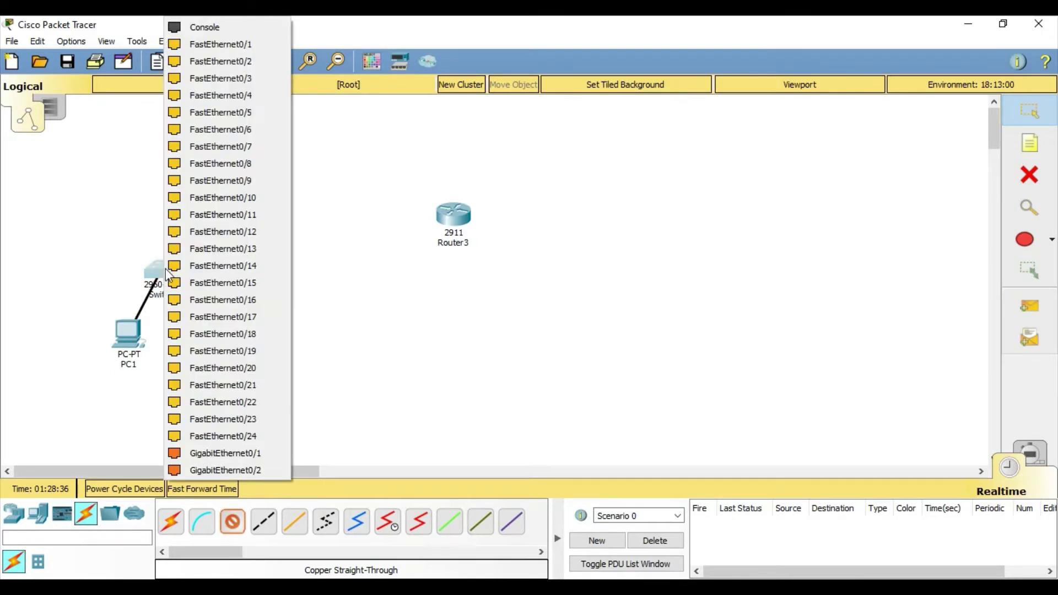
pyautogui.click(207, 48)
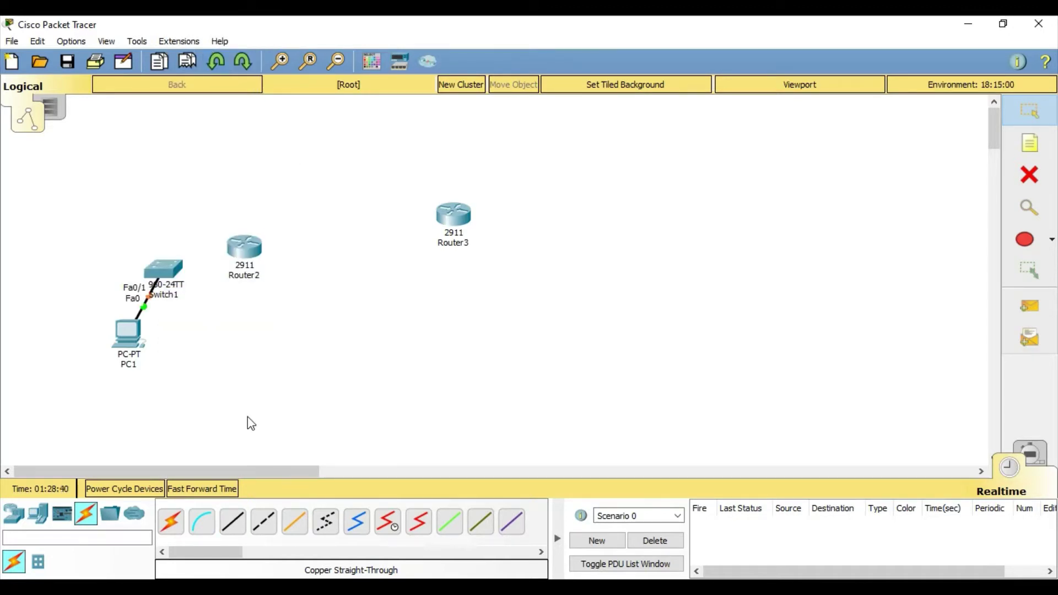
# Connect Switch1's FastEthernet0/2 port to Router2's GigabitEthernet0/0 port with a copper straight-through cable
pyautogui.click(236, 529)
pyautogui.click(167, 268)
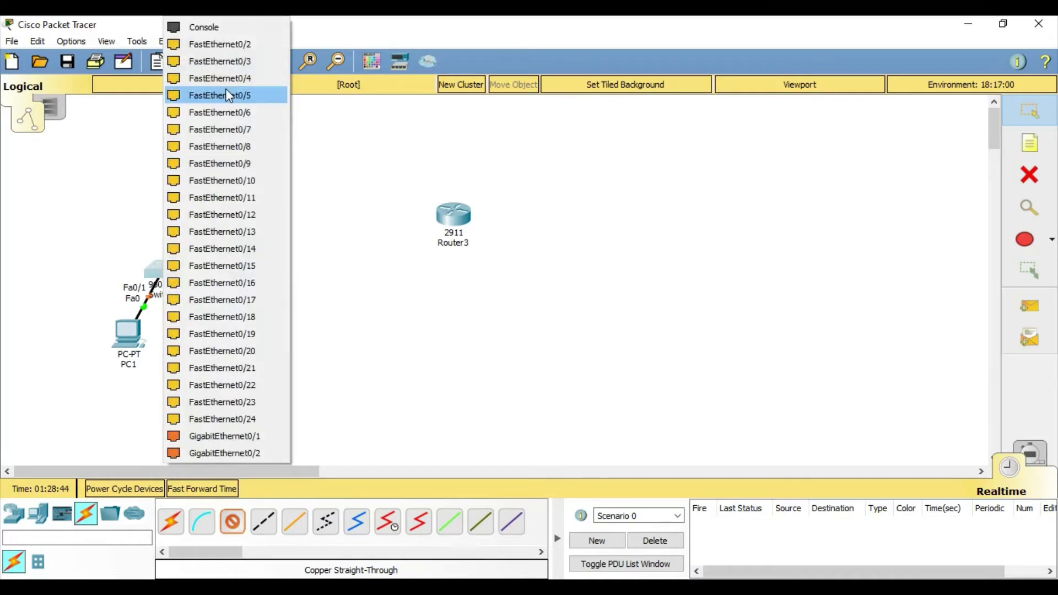
pyautogui.click(218, 42)
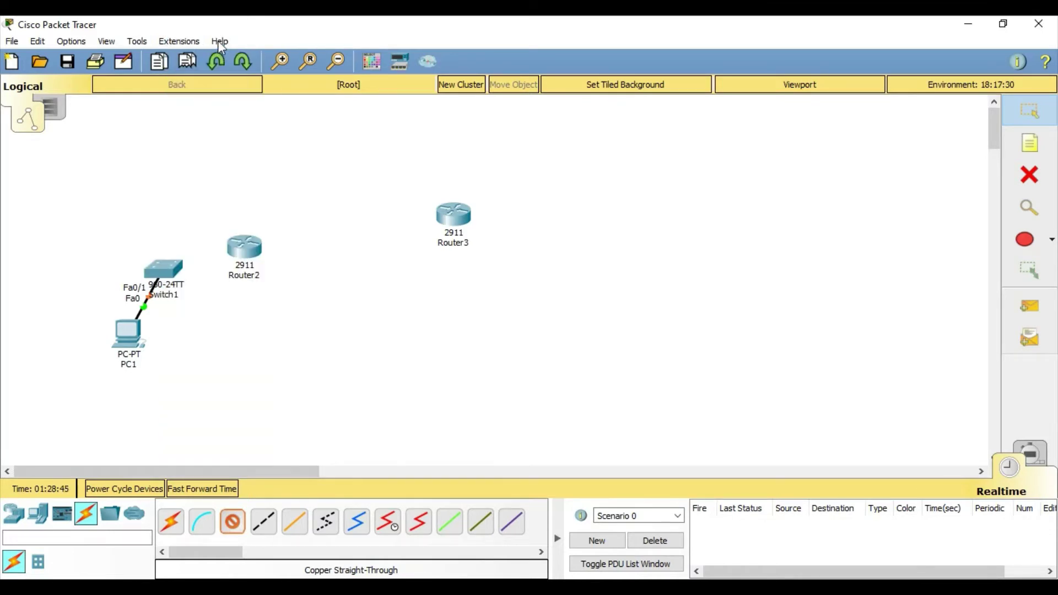
pyautogui.click(245, 251)
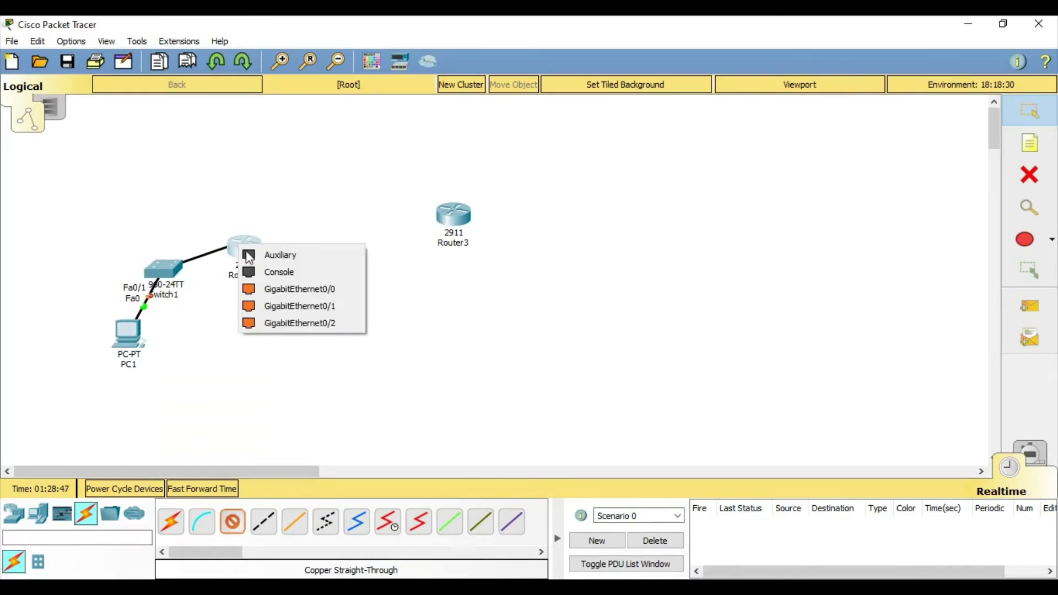
pyautogui.click(280, 290)
# Connect Router2's GigabitEthernet0/1 port to Router3's GigabitEthernet0/0 port with a copper cross-over cable
pyautogui.click(264, 522)
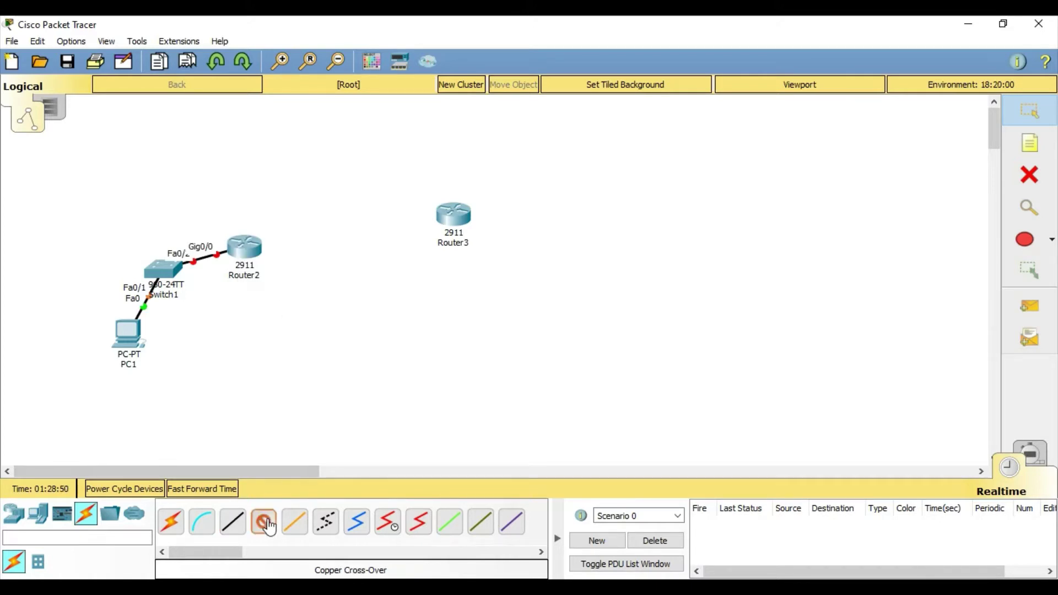
pyautogui.click(250, 251)
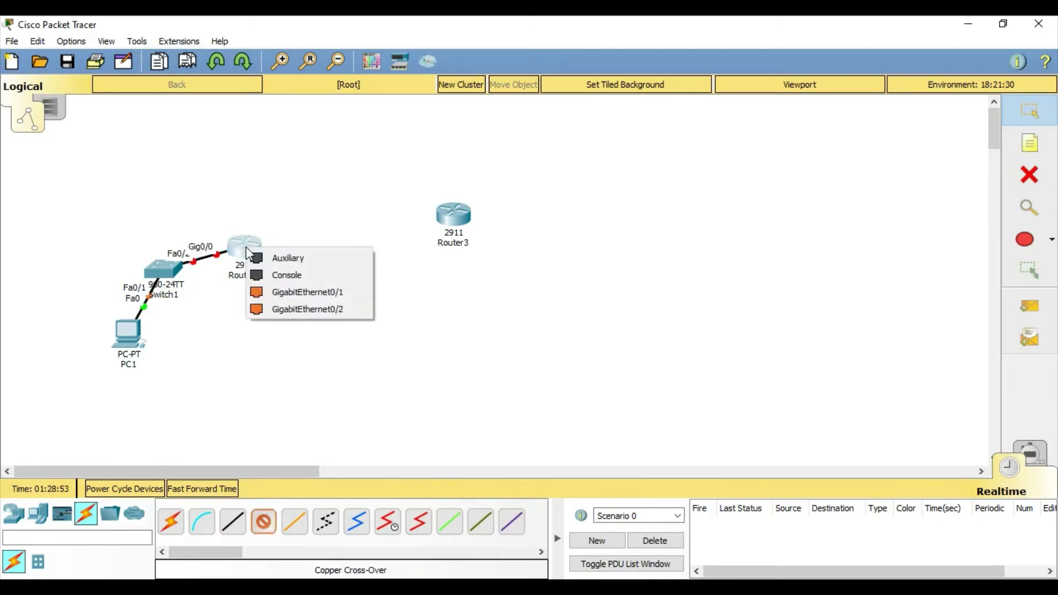
pyautogui.click(280, 291)
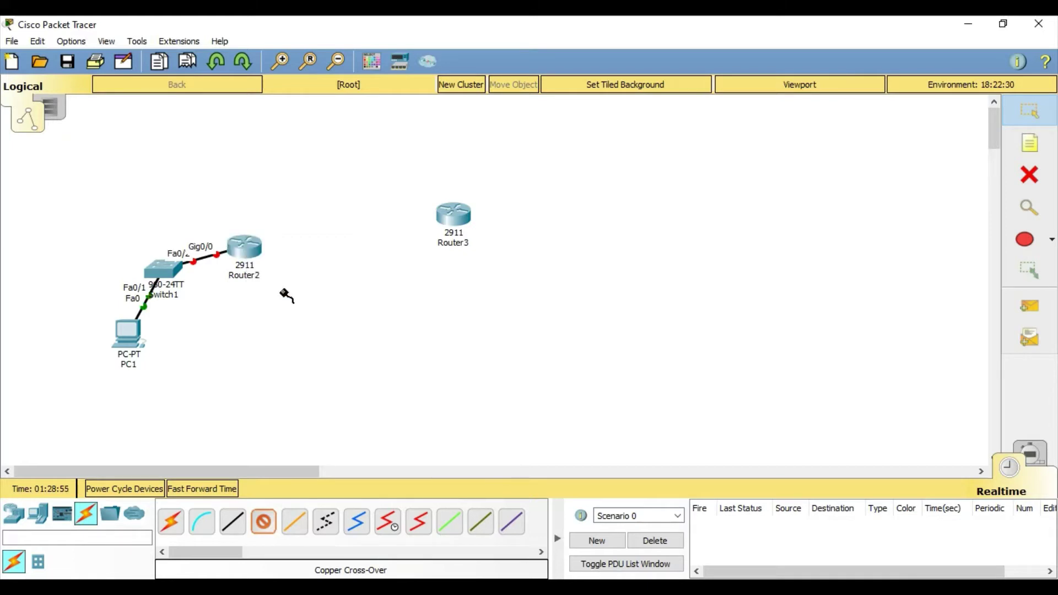
pyautogui.click(445, 217)
pyautogui.click(482, 255)
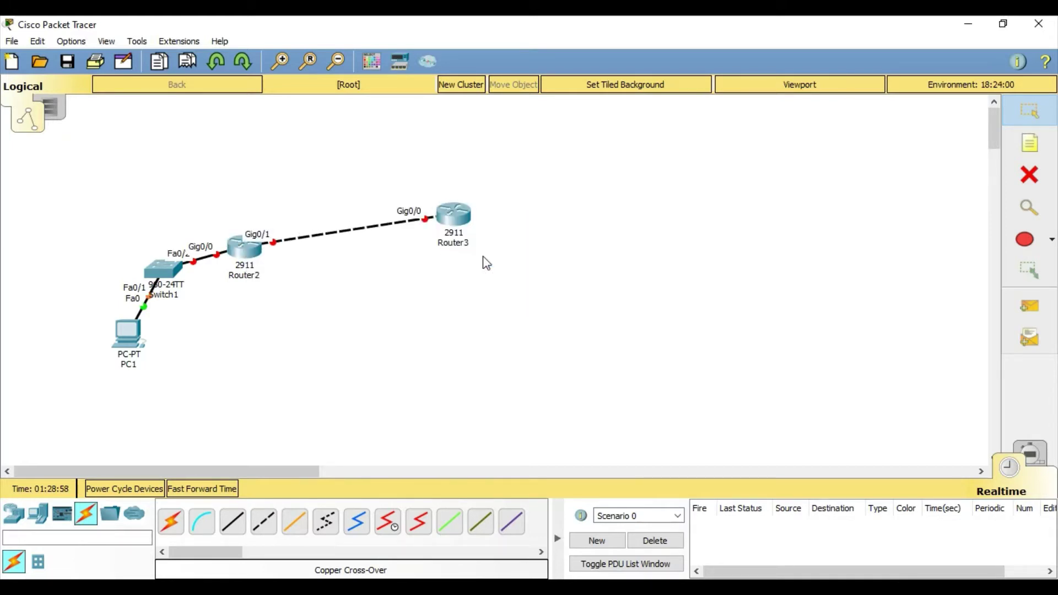
# Spread the topology out by moving Router3, Router2 and Switch1 further to the right
pyautogui.moveTo(458, 219); pyautogui.dragTo(679, 227)
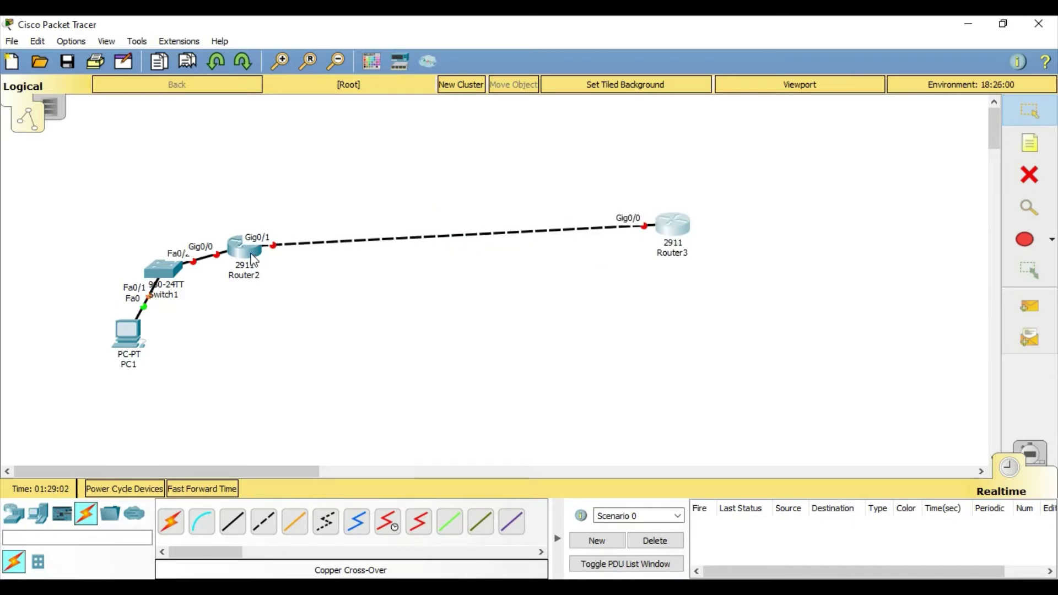
pyautogui.moveTo(265, 251); pyautogui.dragTo(413, 242)
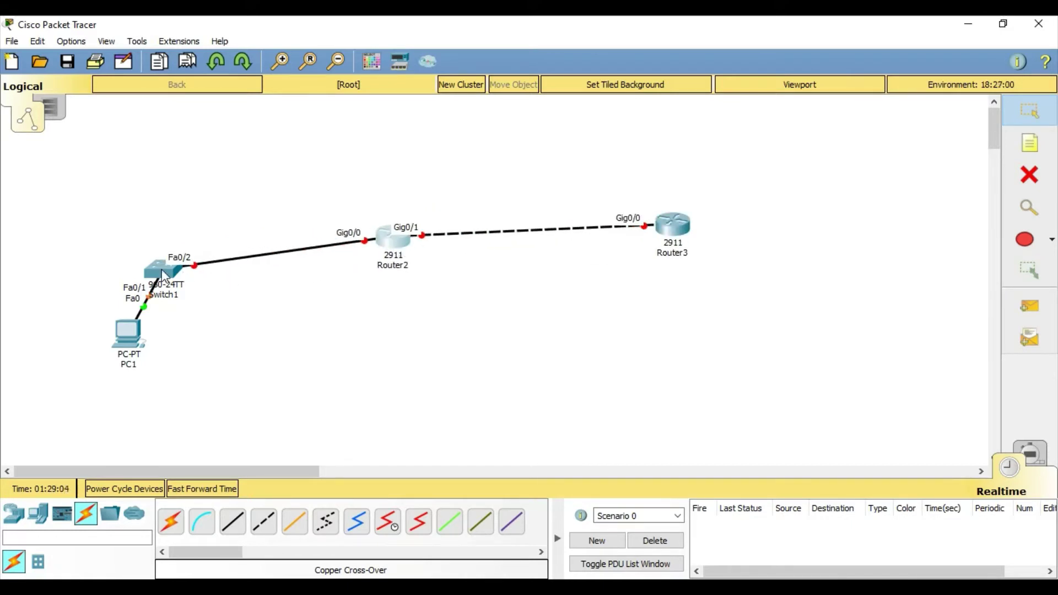
pyautogui.moveTo(160, 269); pyautogui.dragTo(203, 275)
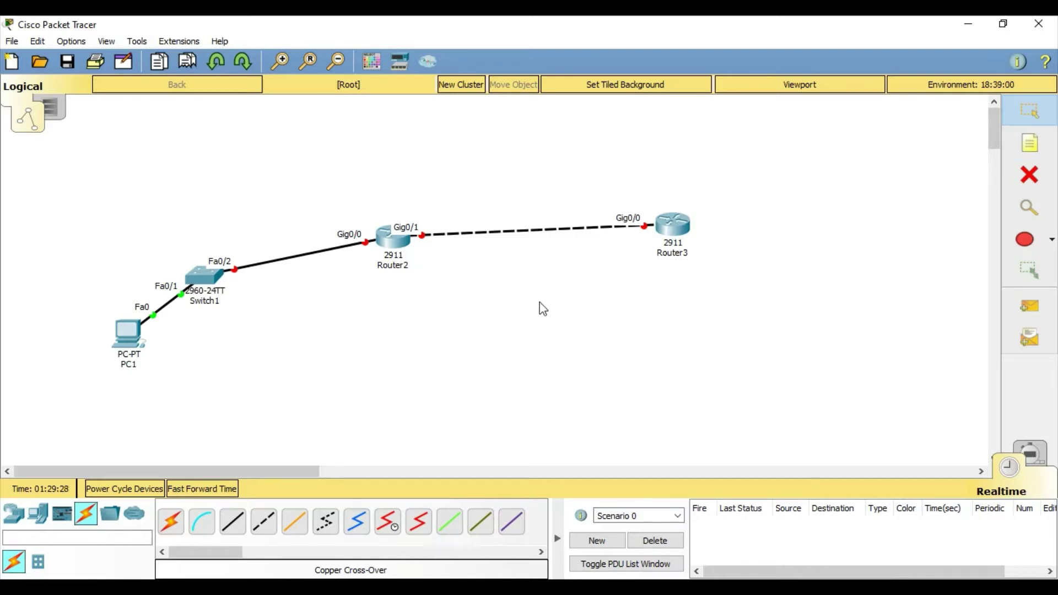
# Add address notes reading 192.168.1.1 above Router3 and 192.168.1.2 above Router2's Gig0/1 link
pyautogui.click(1028, 153)
pyautogui.click(631, 187)
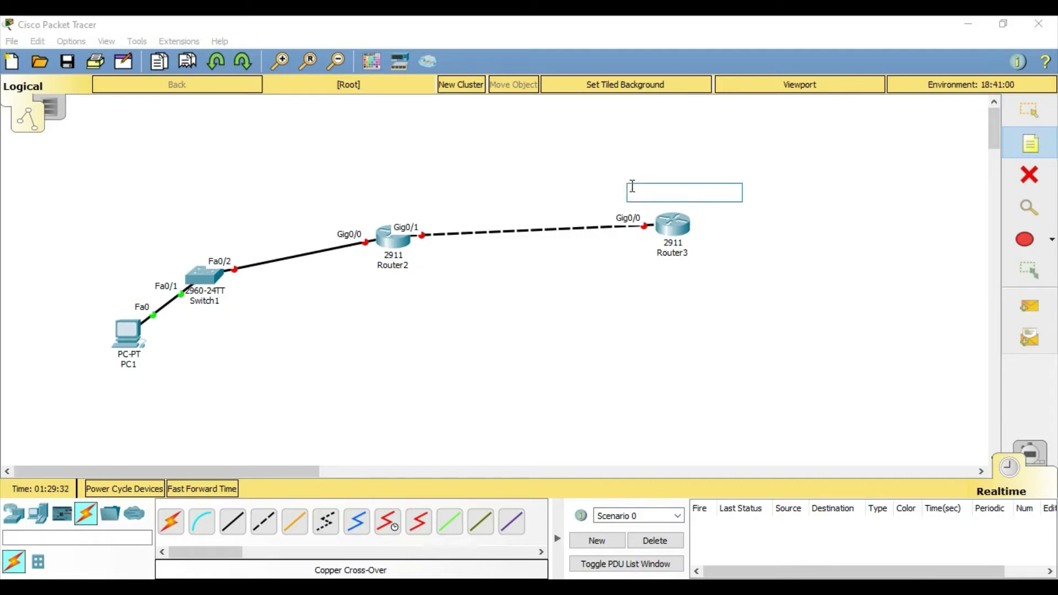
pyautogui.write('192.168')
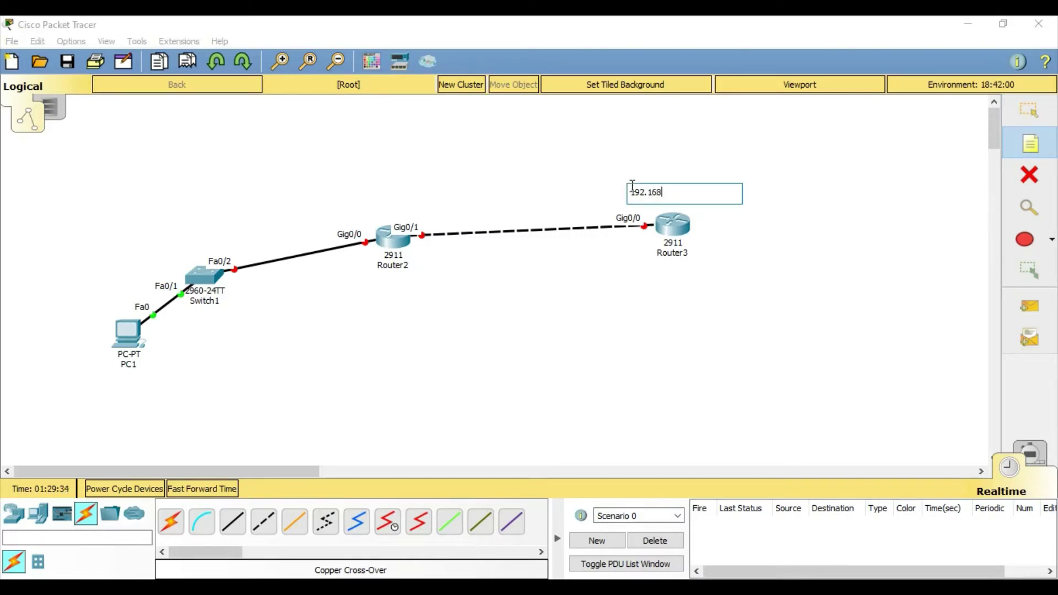
pyautogui.write('.1.1')
pyautogui.click(408, 207)
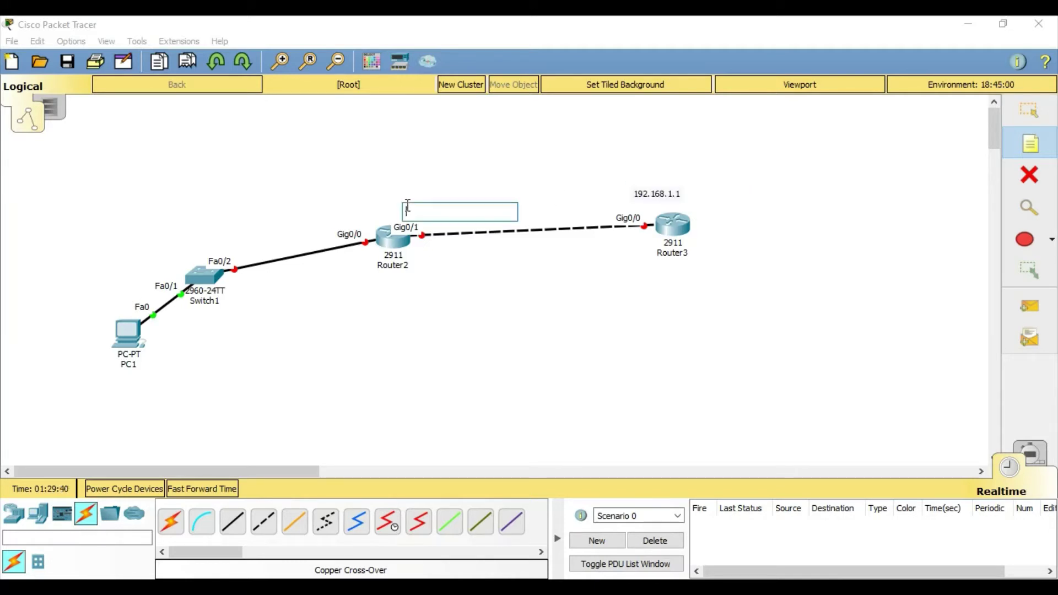
pyautogui.write('192.1')
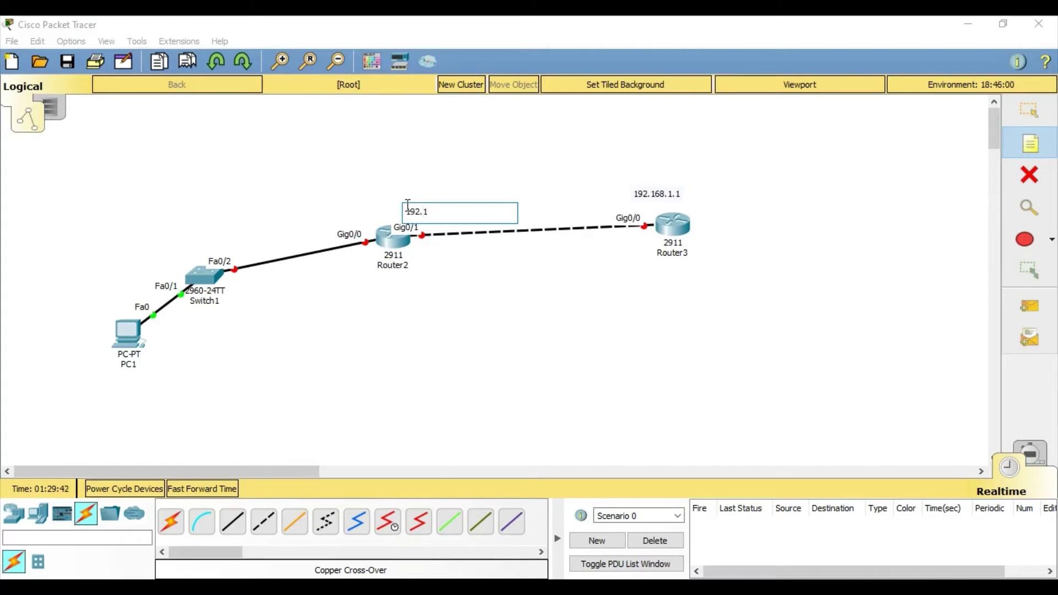
pyautogui.write('68.1.2')
# Add address notes reading 192.168.2.1 at Router2's Gig0/0 link and 192.168.2.2 beside PC1, and return to the Select tool
pyautogui.click(333, 217)
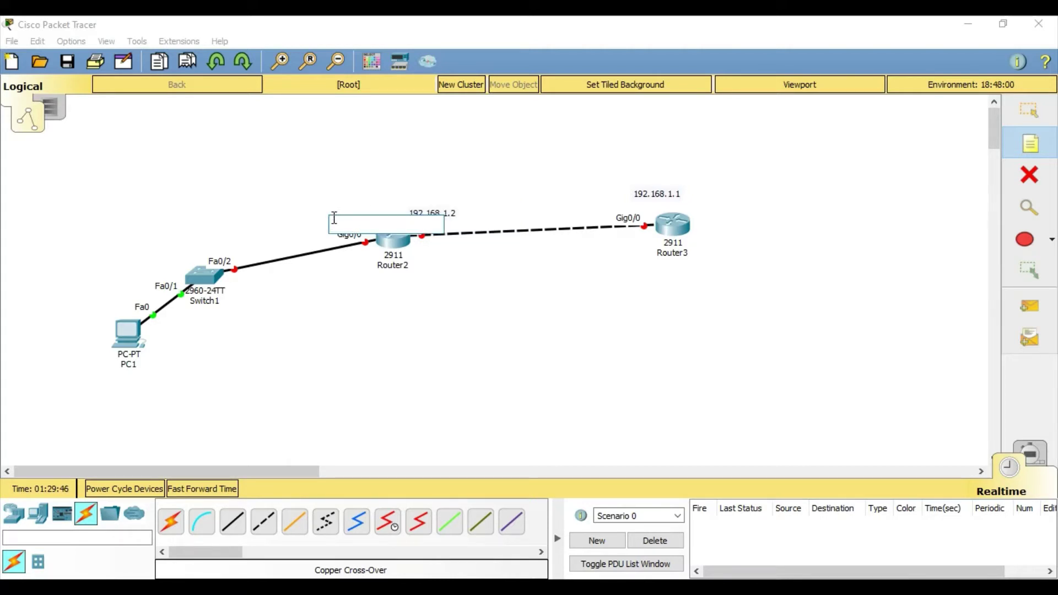
pyautogui.write('192.168.')
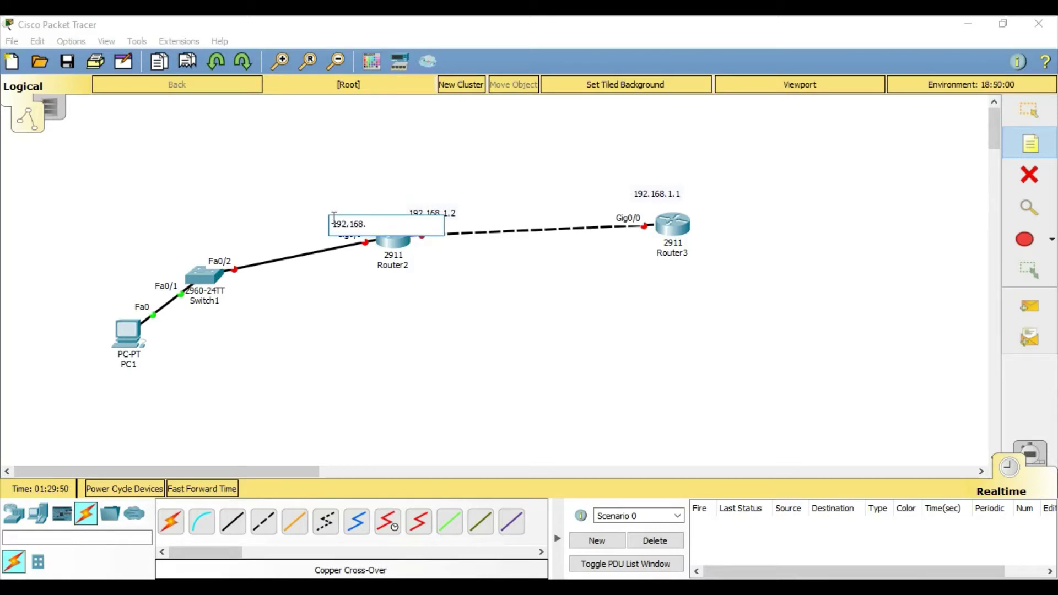
pyautogui.write('2.1')
pyautogui.click(160, 335)
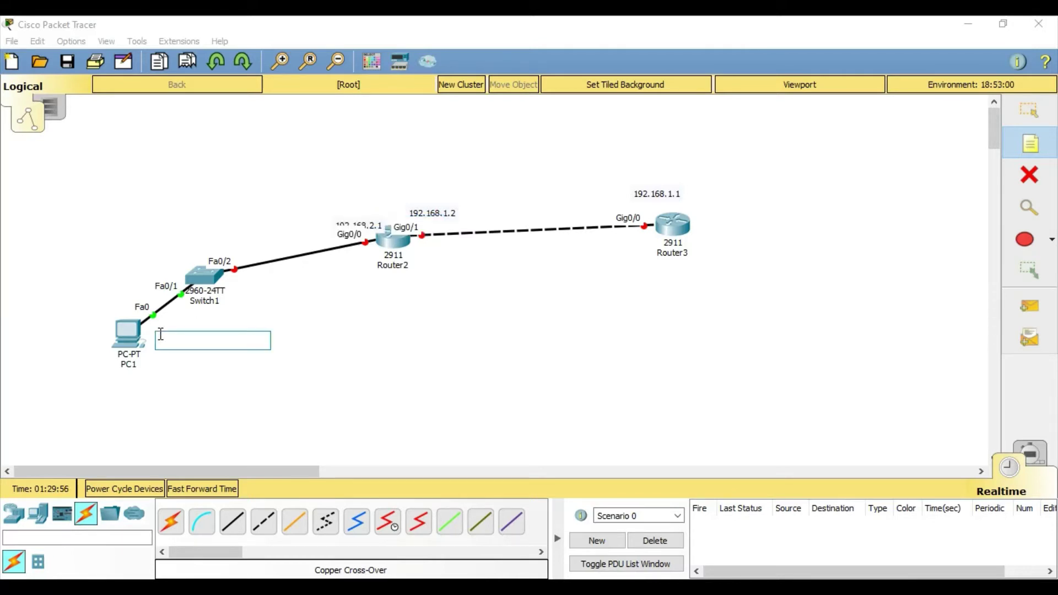
pyautogui.write('192.16')
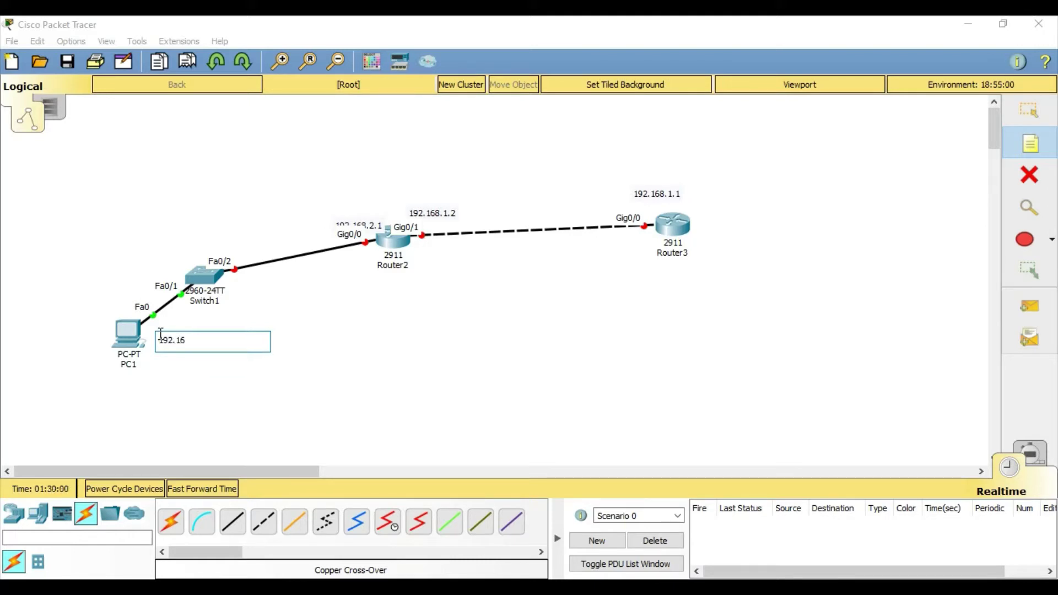
pyautogui.write('8.1')
pyautogui.press('BackSpace')
pyautogui.press('BackSpace')
pyautogui.write('2.2')
pyautogui.click(310, 330)
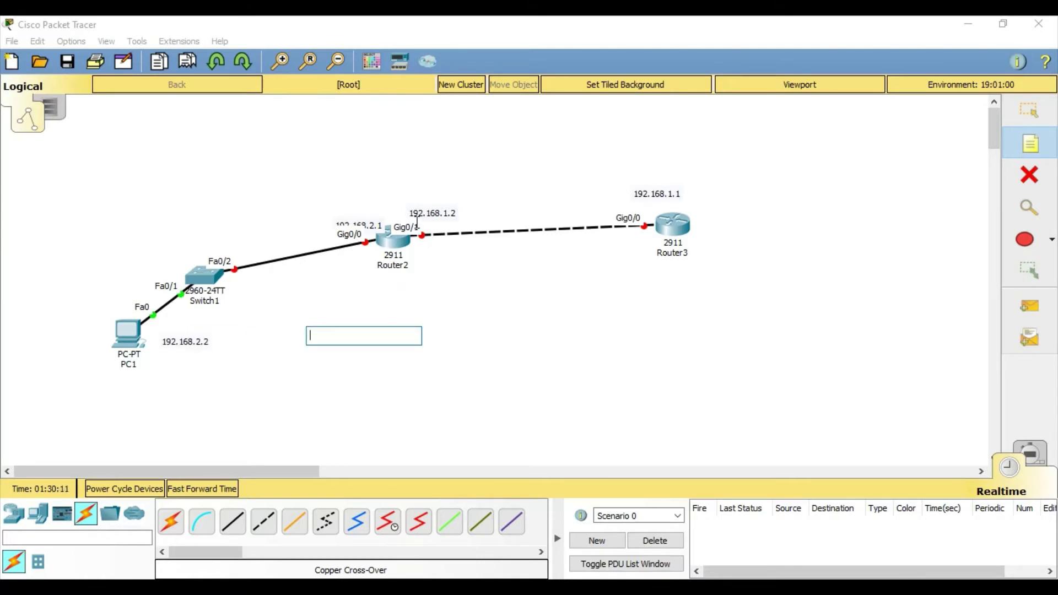
pyautogui.click(463, 214)
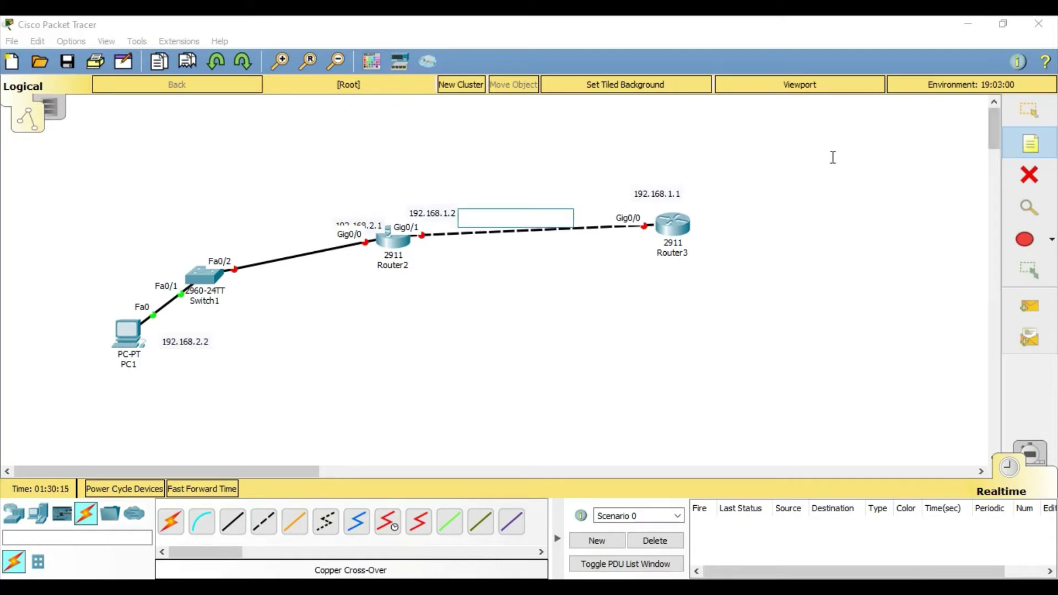
pyautogui.click(1025, 119)
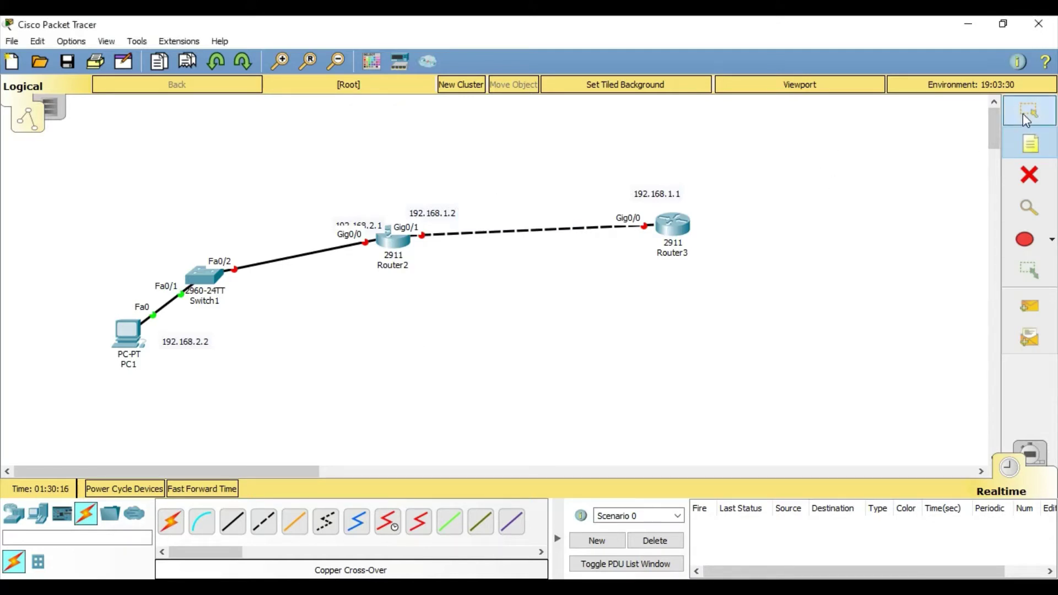
# Append /24 to Router2's address notes 192.168.1.2 and 192.168.2.1, and move the latter clear of the router's port labels
pyautogui.doubleClick(452, 208)
pyautogui.click(466, 211)
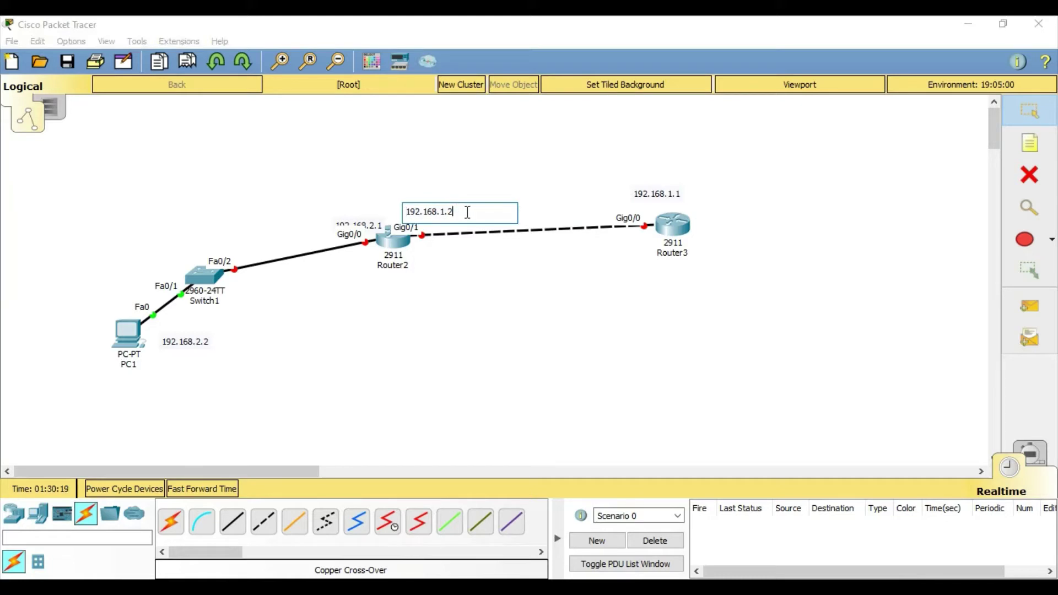
pyautogui.write('/24')
pyautogui.click(373, 220)
pyautogui.click(390, 226)
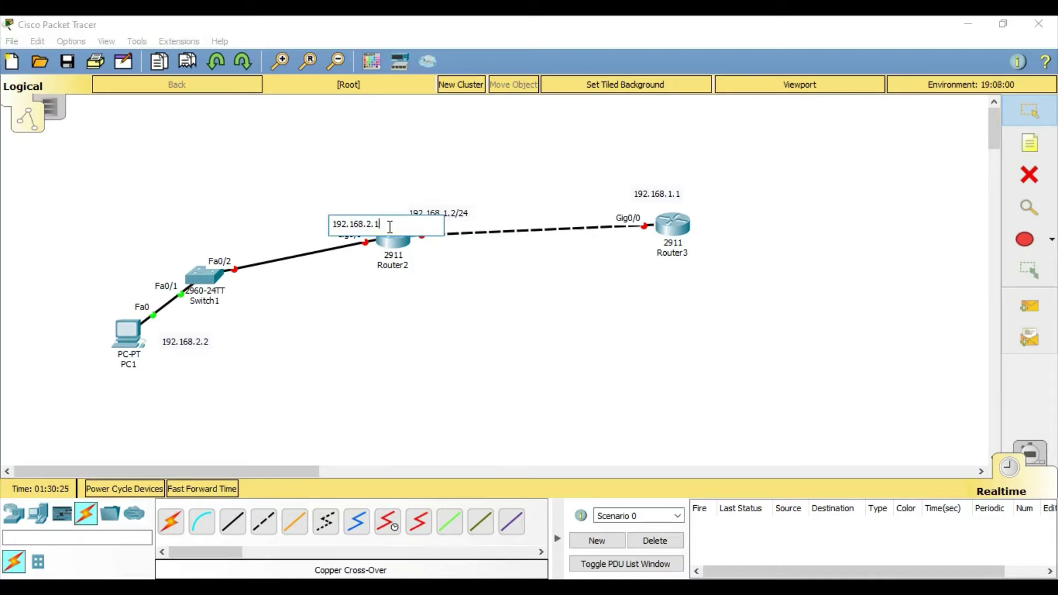
pyautogui.write('/24')
pyautogui.click(353, 201)
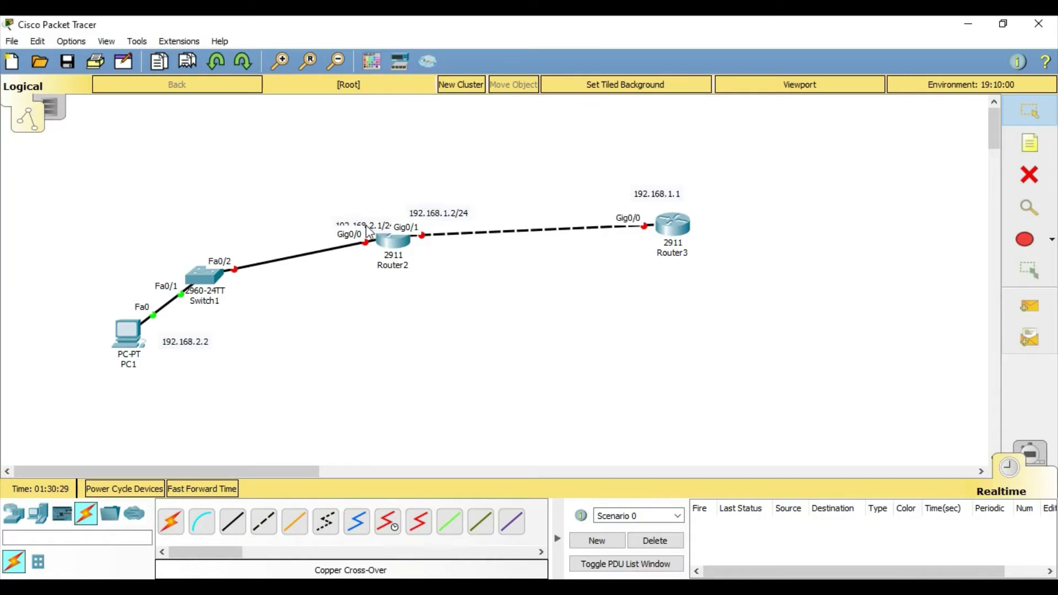
pyautogui.moveTo(365, 226); pyautogui.dragTo(333, 219)
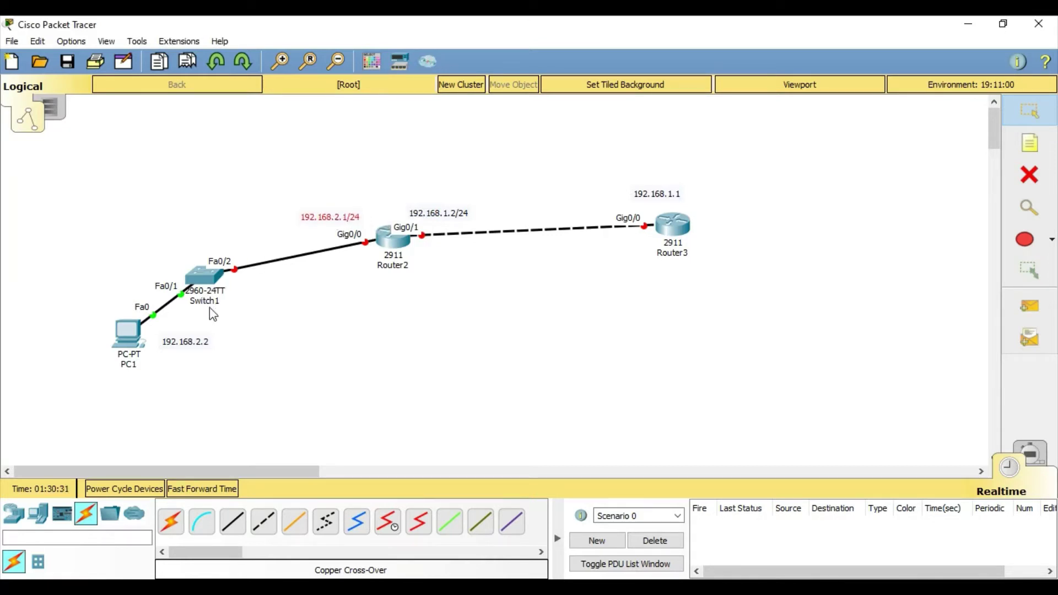
# Append /24 to the address notes beside PC1 and above Router3
pyautogui.doubleClick(206, 342)
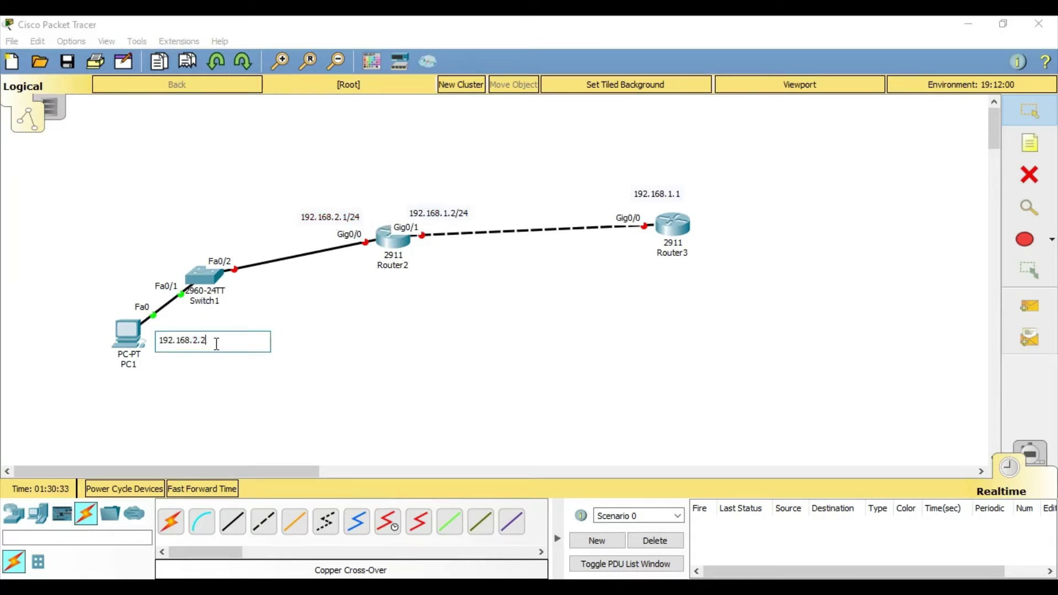
pyautogui.write('/24')
pyautogui.click(472, 370)
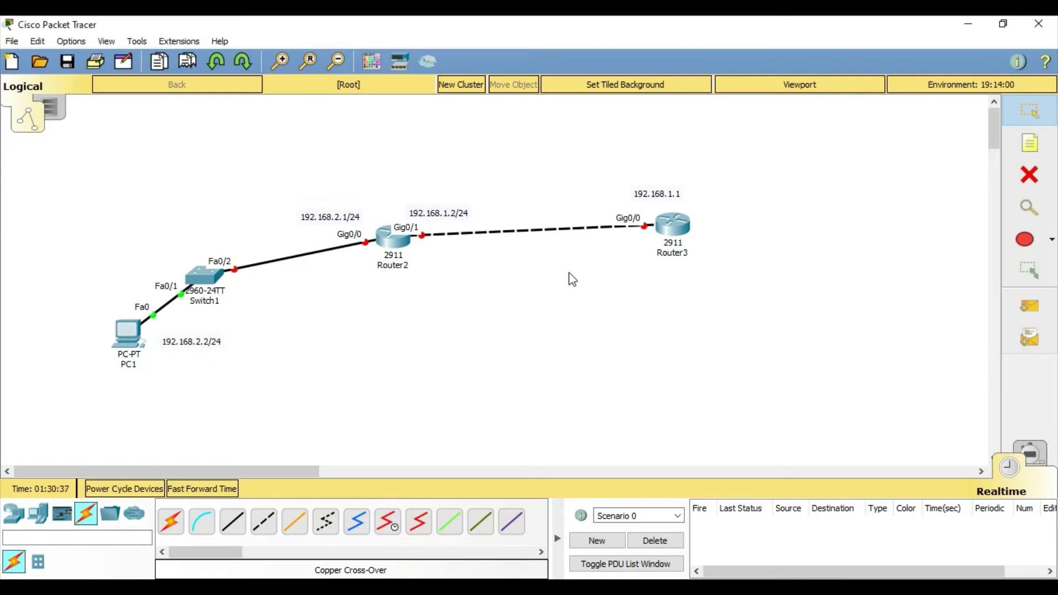
pyautogui.doubleClick(679, 194)
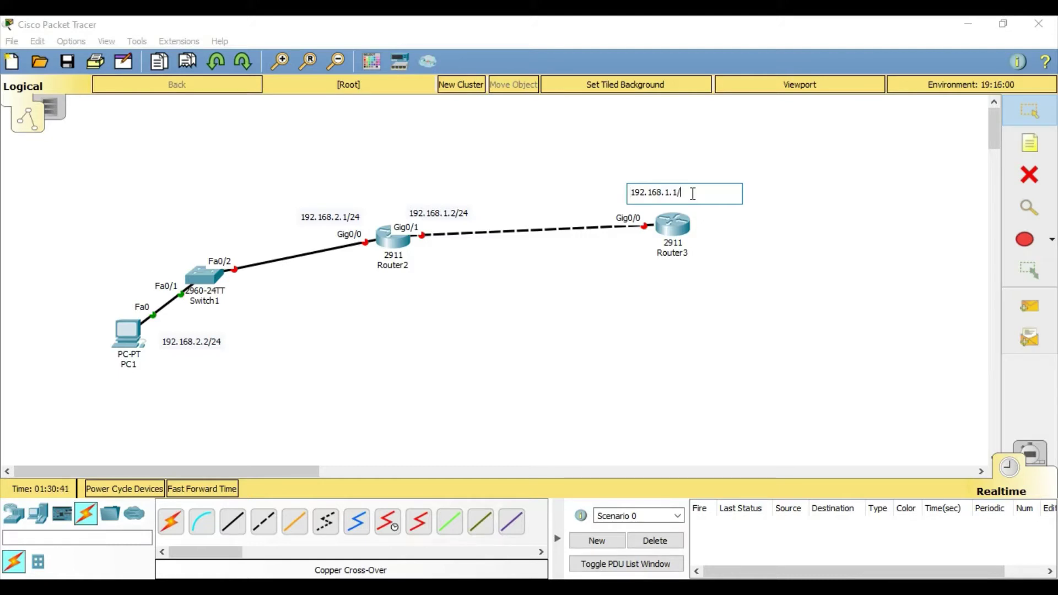
pyautogui.write('/24')
pyautogui.click(722, 279)
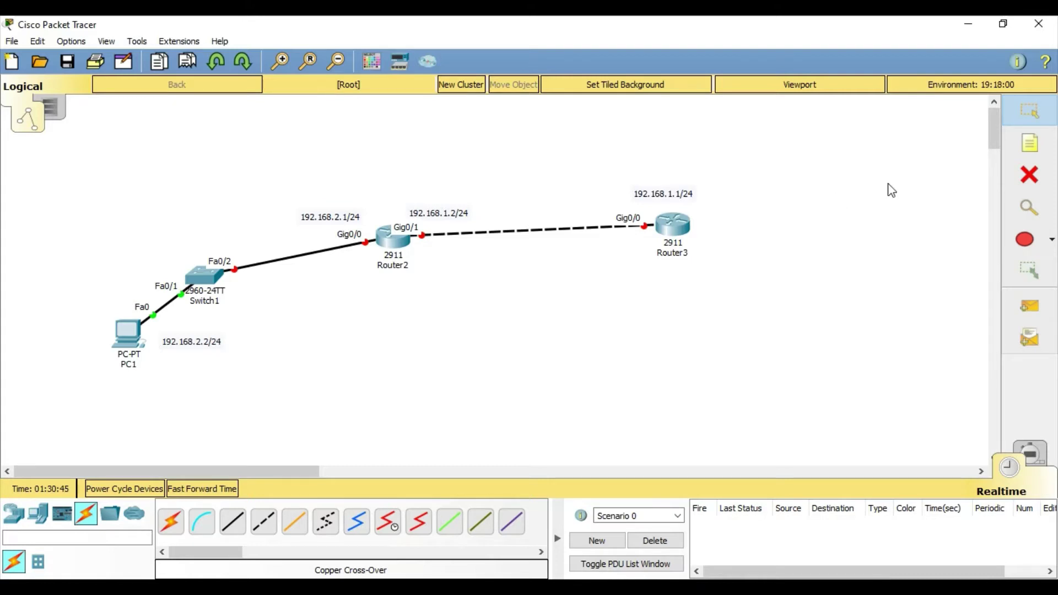
# Open Router3's command line in a maximized window and enter global configuration mode with enable and config t
pyautogui.click(679, 231)
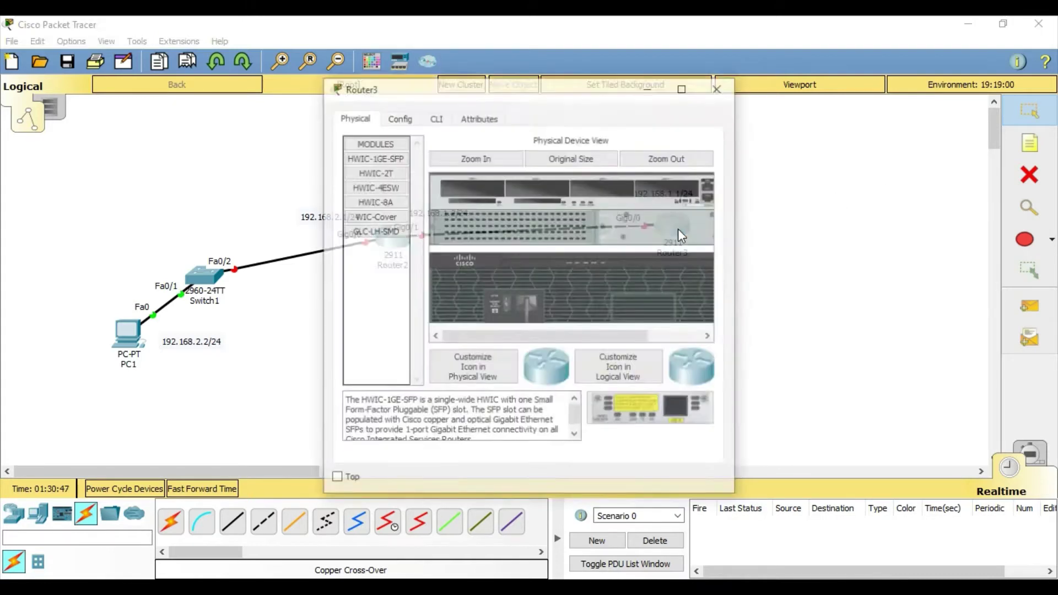
pyautogui.click(402, 119)
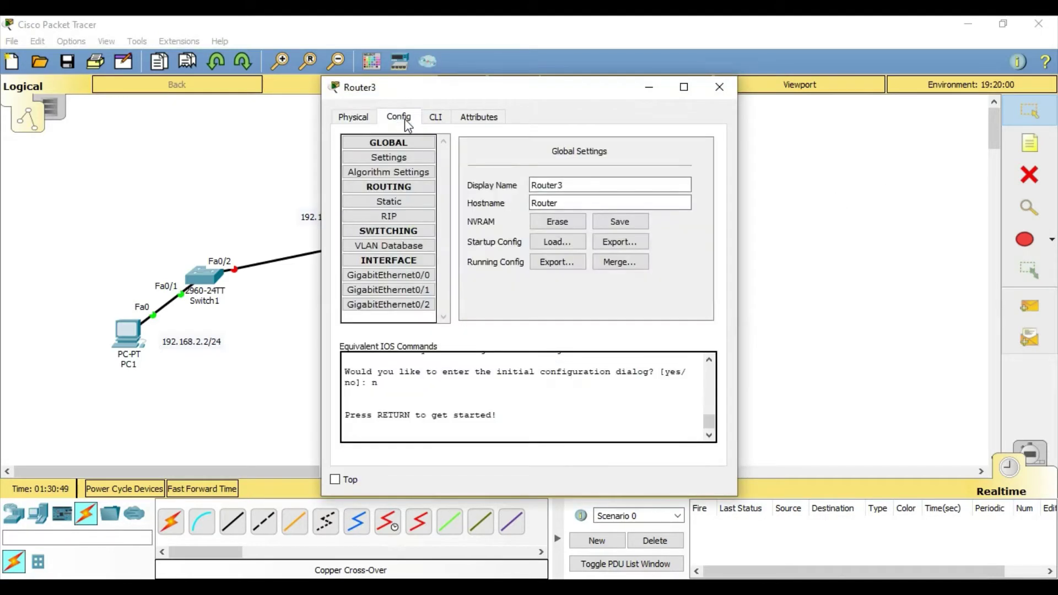
pyautogui.click(684, 87)
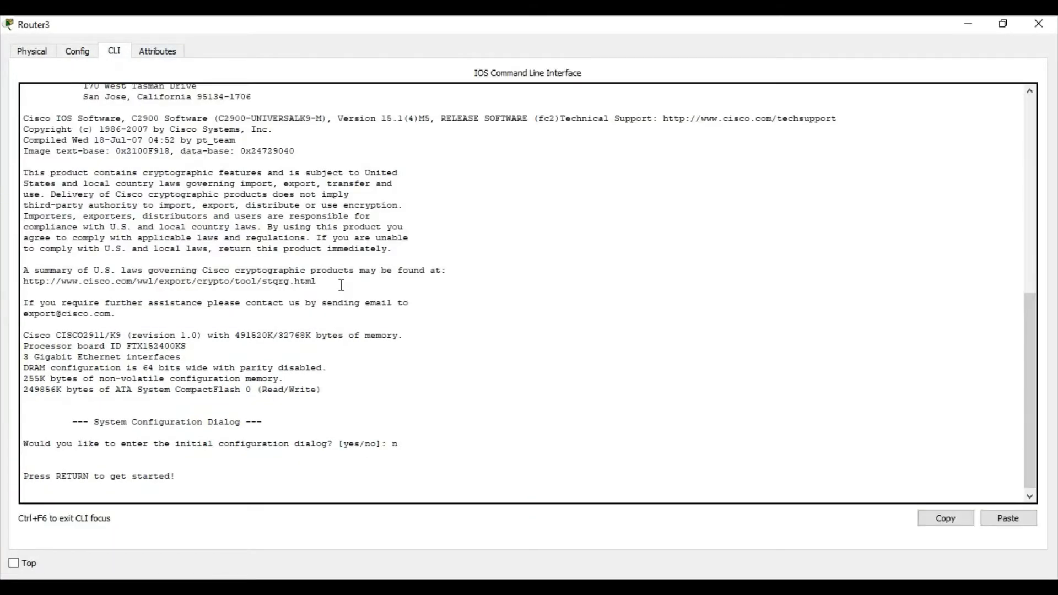
pyautogui.press('Return')
pyautogui.press('Return')
pyautogui.write('enable')
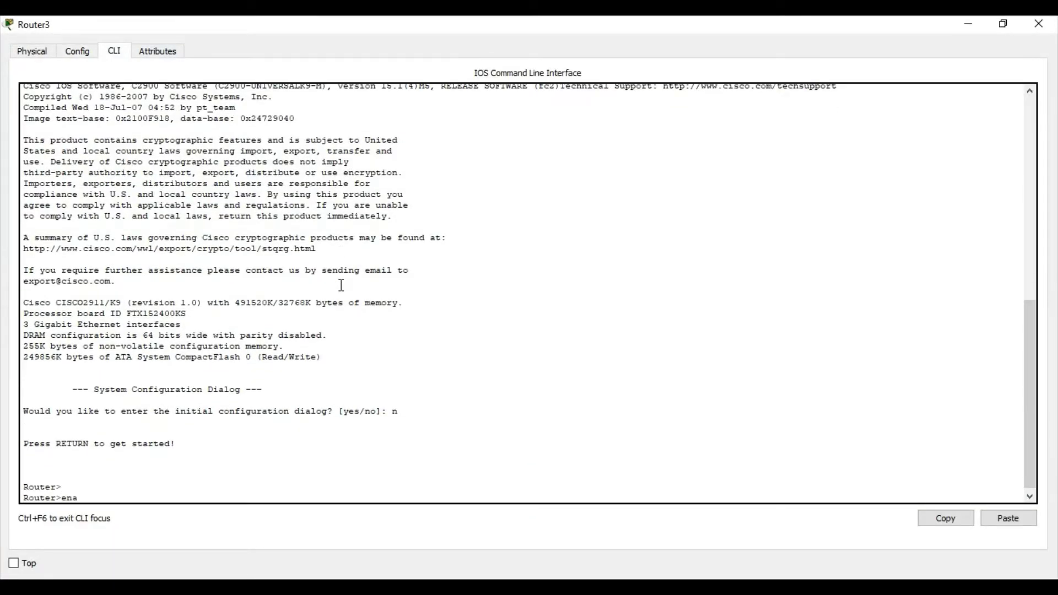
pyautogui.press('Return')
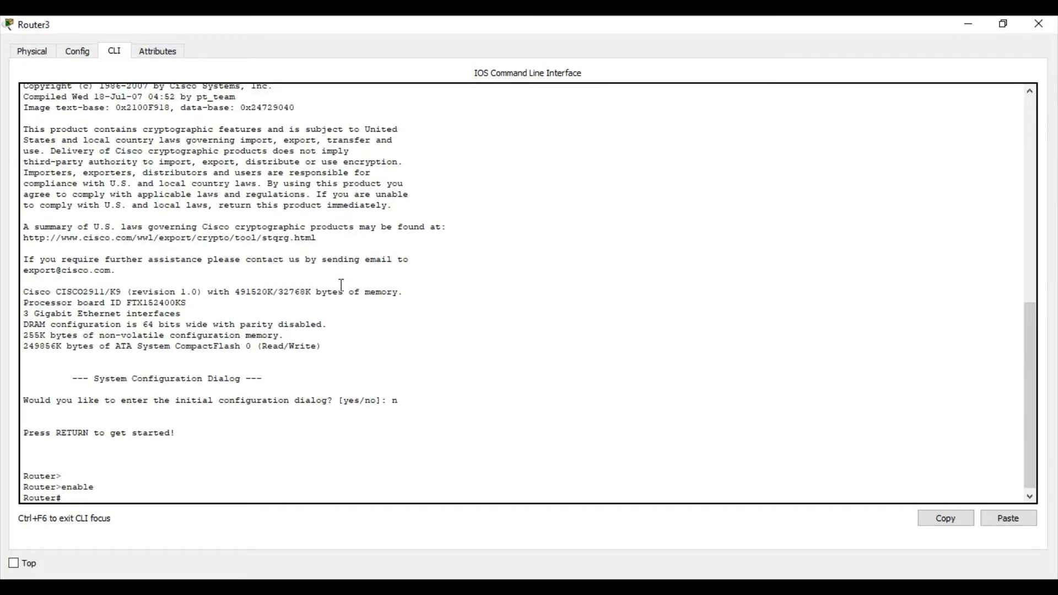
pyautogui.write('cof')
pyautogui.press('BackSpace')
pyautogui.write('nfig t')
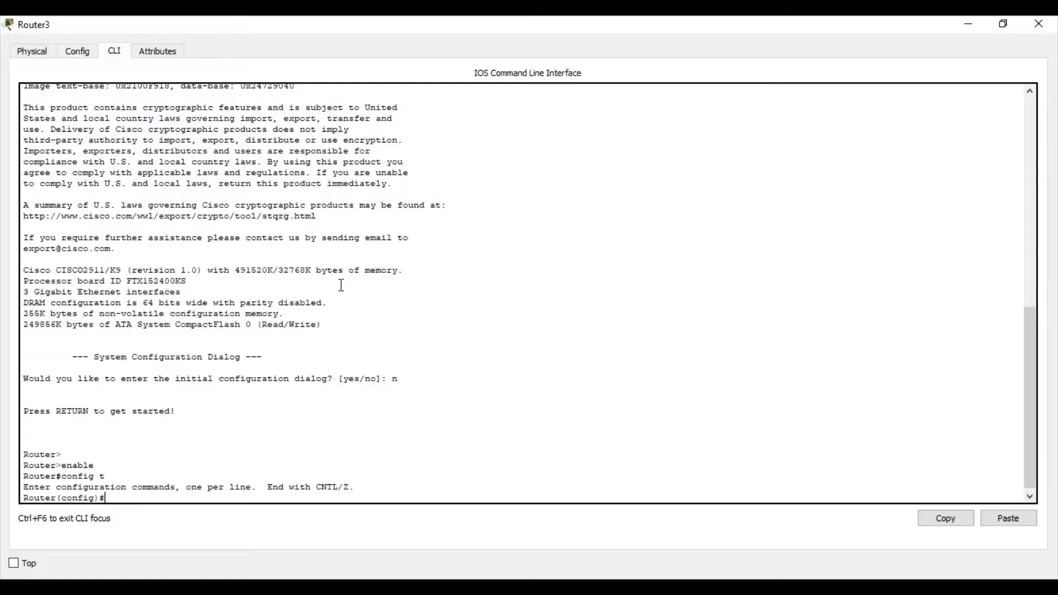
# Restore and reposition the Router3 window, and enter interface configuration with int g0/0
pyautogui.write('int')
pyautogui.click(1001, 25)
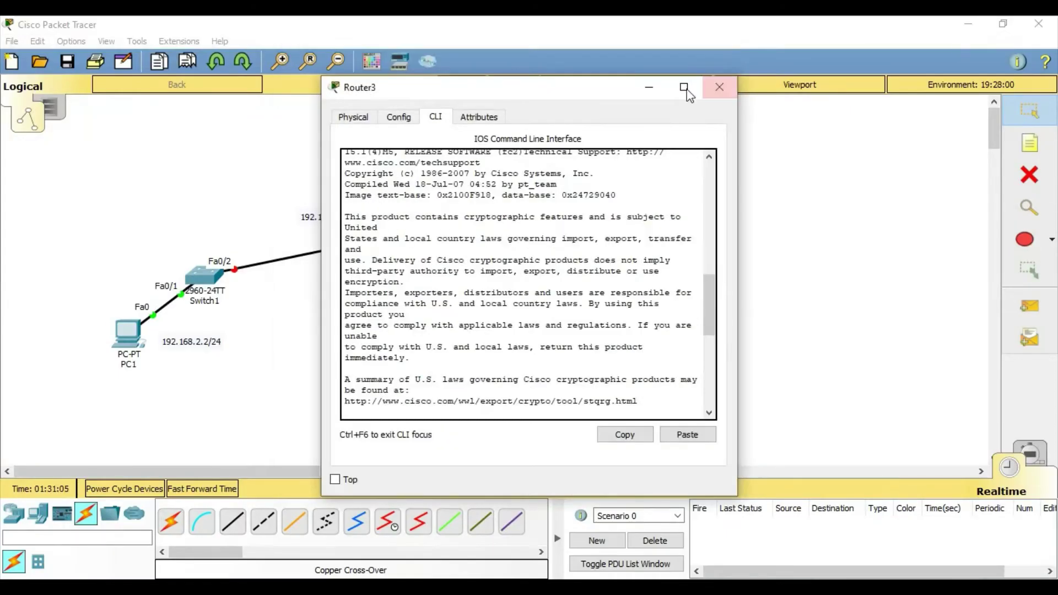
pyautogui.moveTo(598, 94); pyautogui.dragTo(631, 198)
pyautogui.moveTo(654, 297); pyautogui.dragTo(575, 175)
pyautogui.click(486, 372)
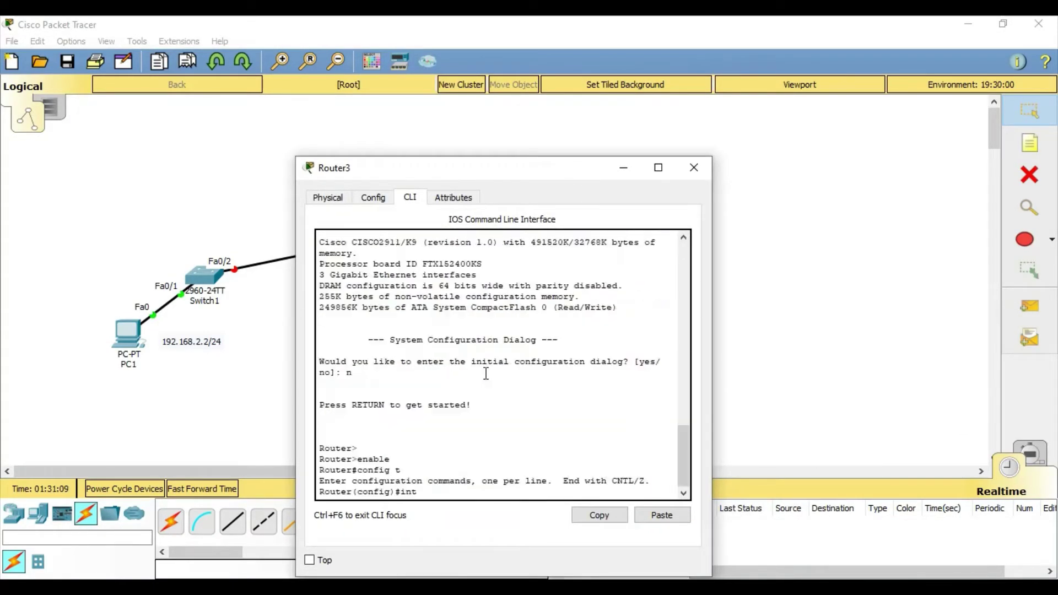
pyautogui.write('g0/0')
pyautogui.press('Return')
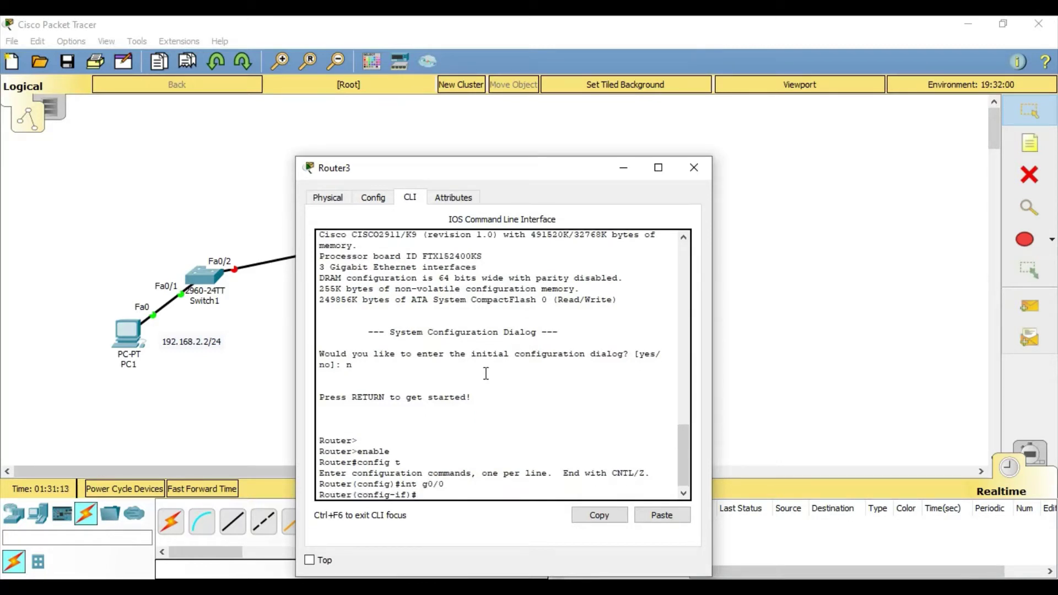
# Assign IP address 192.168.1.1 with mask 255.255.255.0 to Router3's g0/0 interface
pyautogui.write('ip adree')
pyautogui.press('Tab')
pyautogui.press('BackSpace')
pyautogui.press('BackSpace')
pyautogui.press('BackSpace')
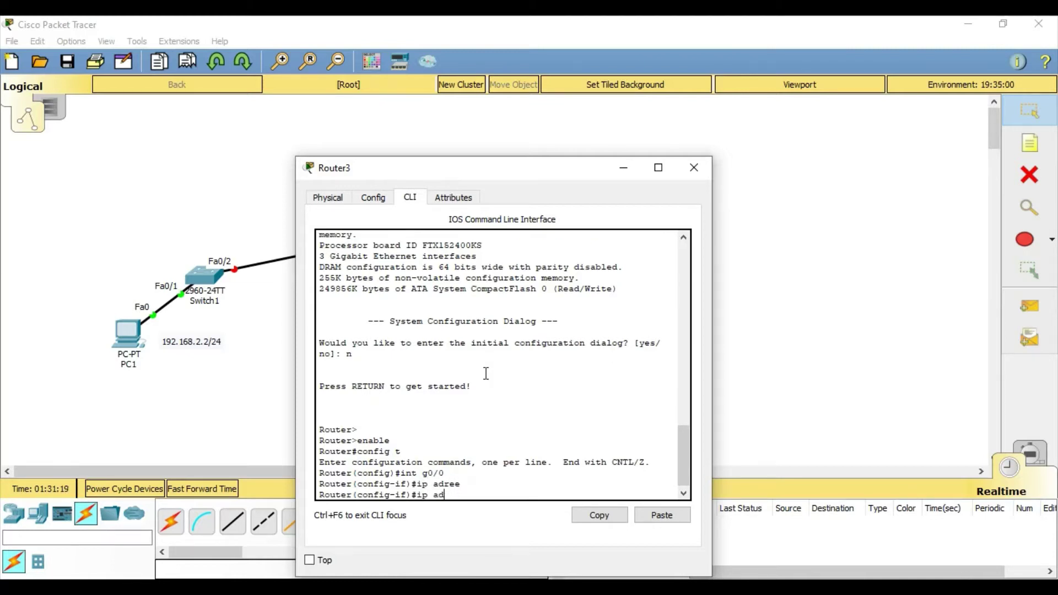
pyautogui.write('dre')
pyautogui.press('Tab')
pyautogui.write('1')
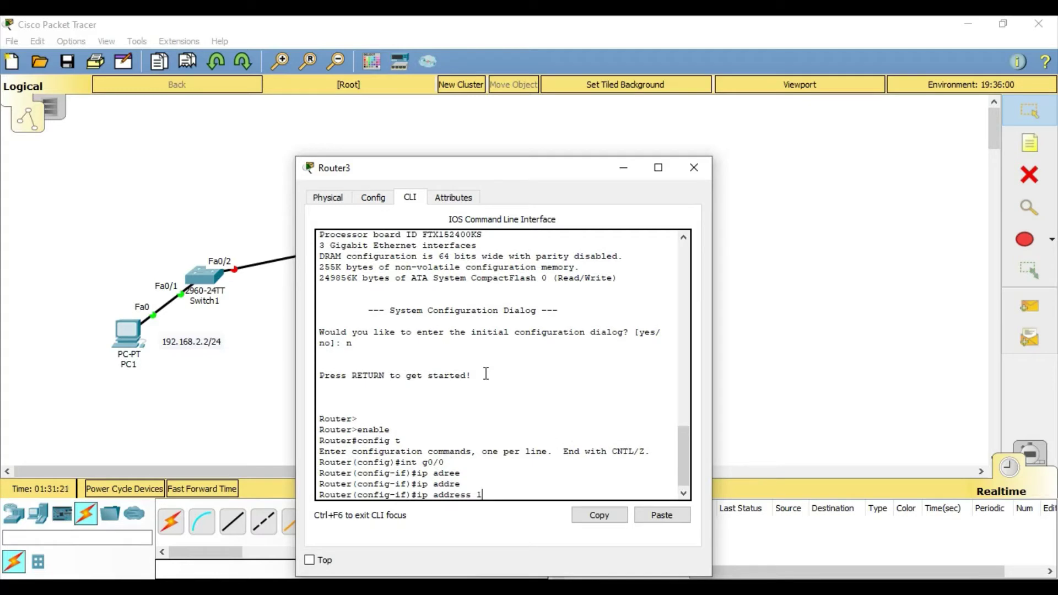
pyautogui.write('92.168.1.1 255.255.255.0')
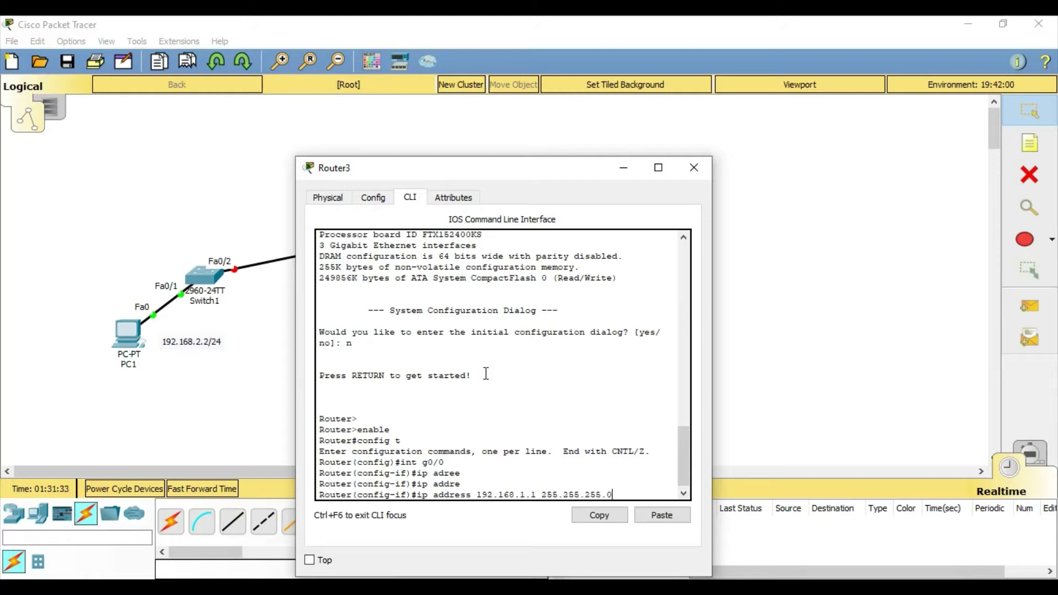
pyautogui.press('Return')
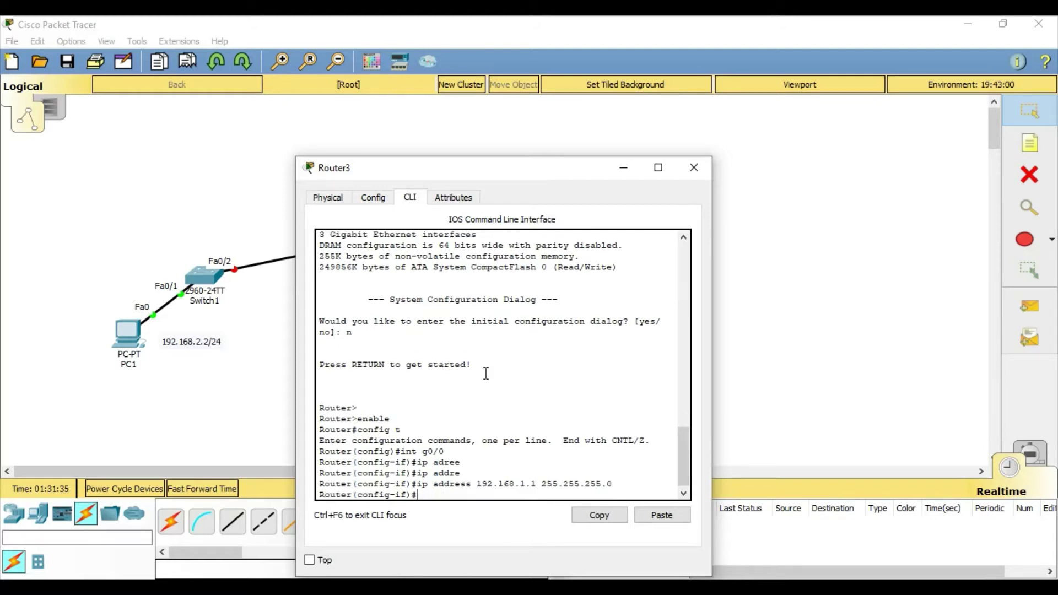
# Enable Router3's g0/0 interface with no shut, end configuration mode and close the router's window
pyautogui.write('no shut')
pyautogui.press('Return')
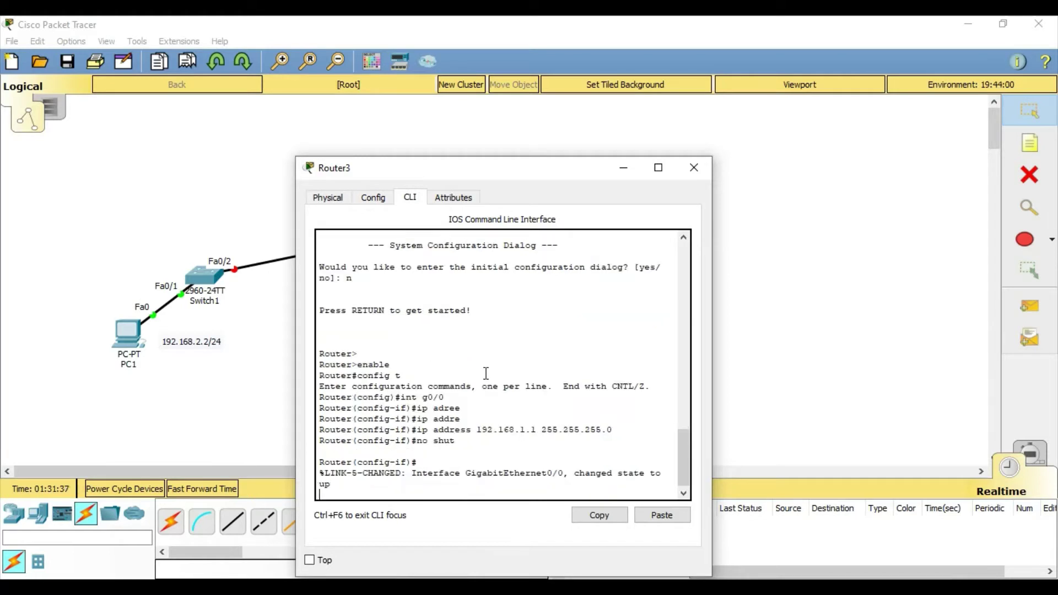
pyautogui.press('Return')
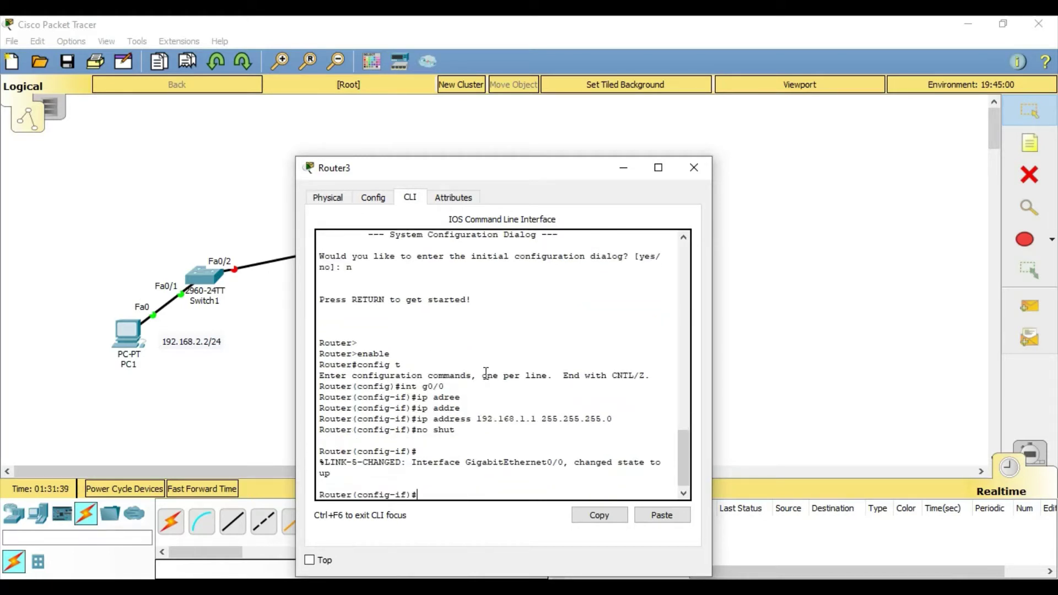
pyautogui.write('end')
pyautogui.press('Return')
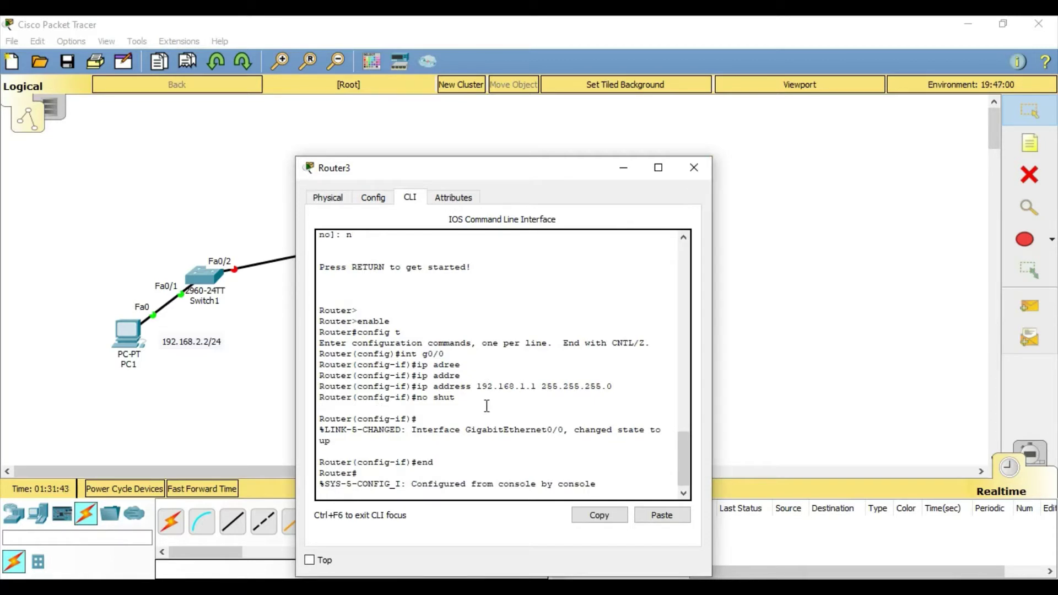
pyautogui.press('Return')
pyautogui.press('Return')
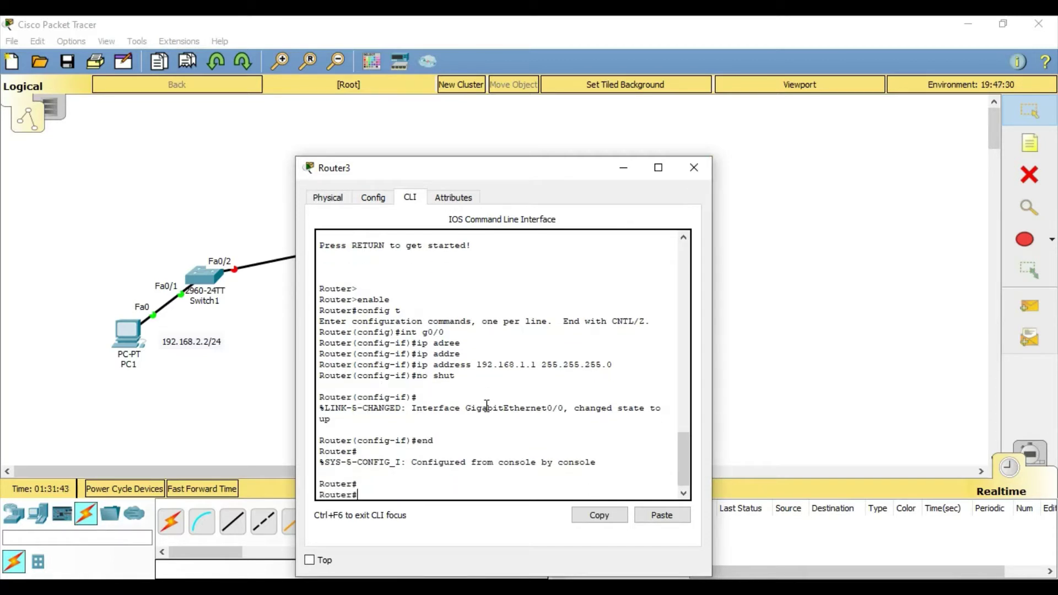
pyautogui.click(693, 168)
# Open Router2's command line beside the topology, decline the initial configuration dialog and enter global configuration mode
pyautogui.click(394, 238)
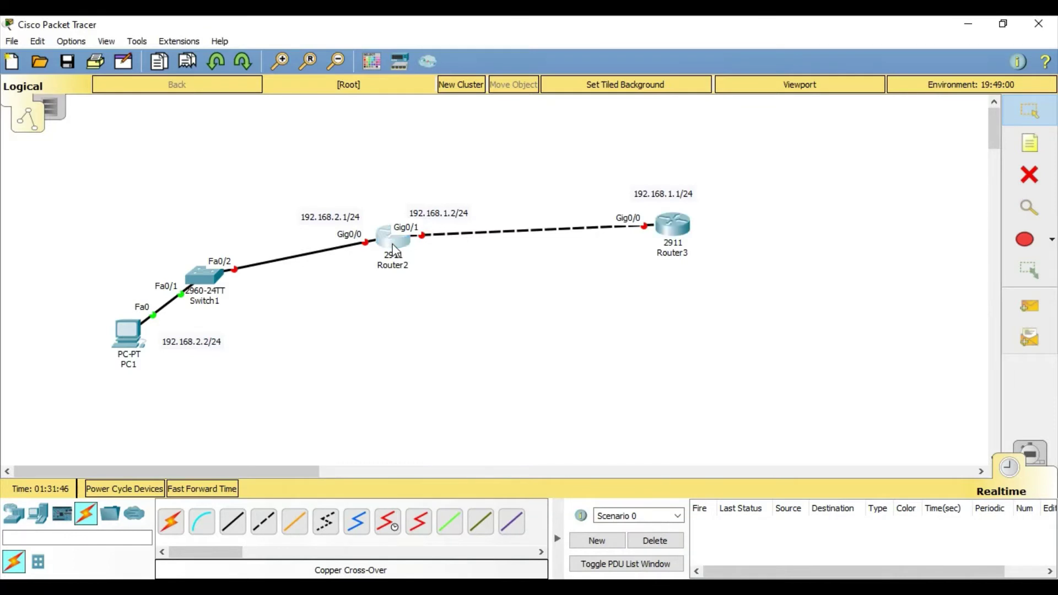
pyautogui.moveTo(467, 89); pyautogui.dragTo(697, 108)
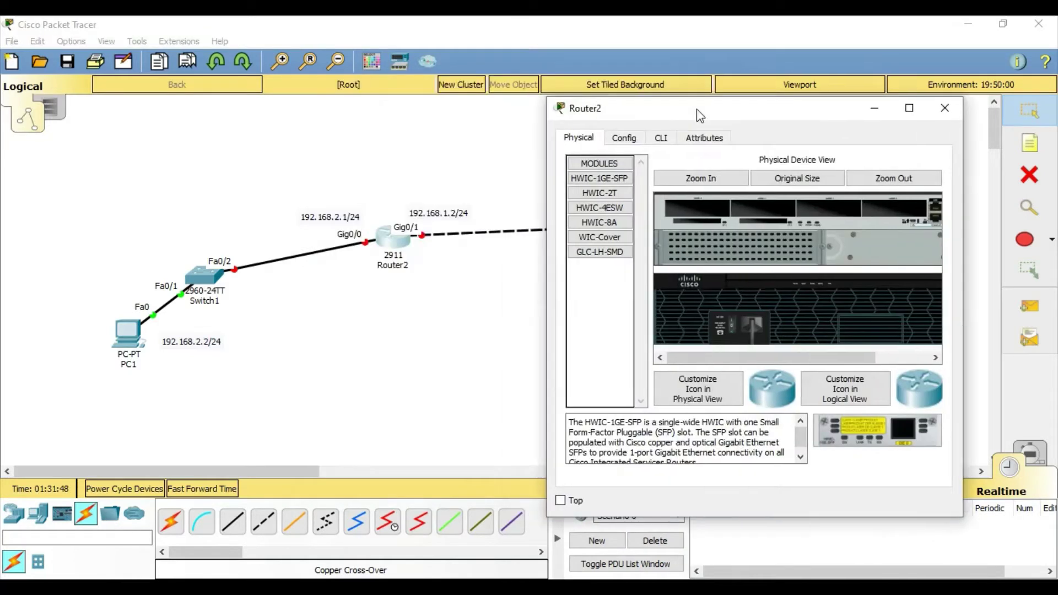
pyautogui.click(665, 138)
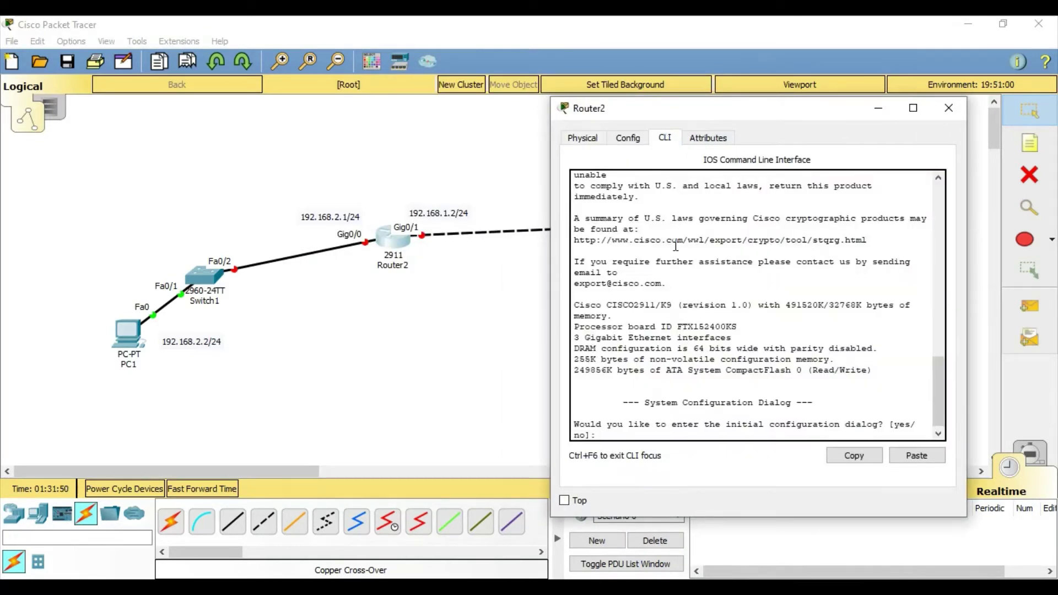
pyautogui.write('no')
pyautogui.press('Return')
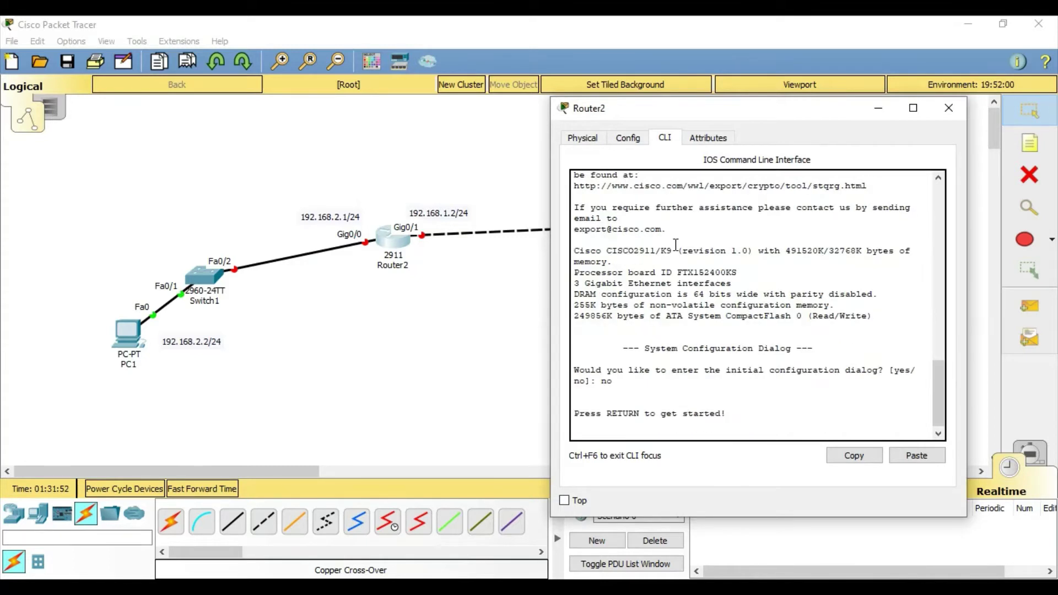
pyautogui.press('Return')
pyautogui.write('enable')
pyautogui.press('Return')
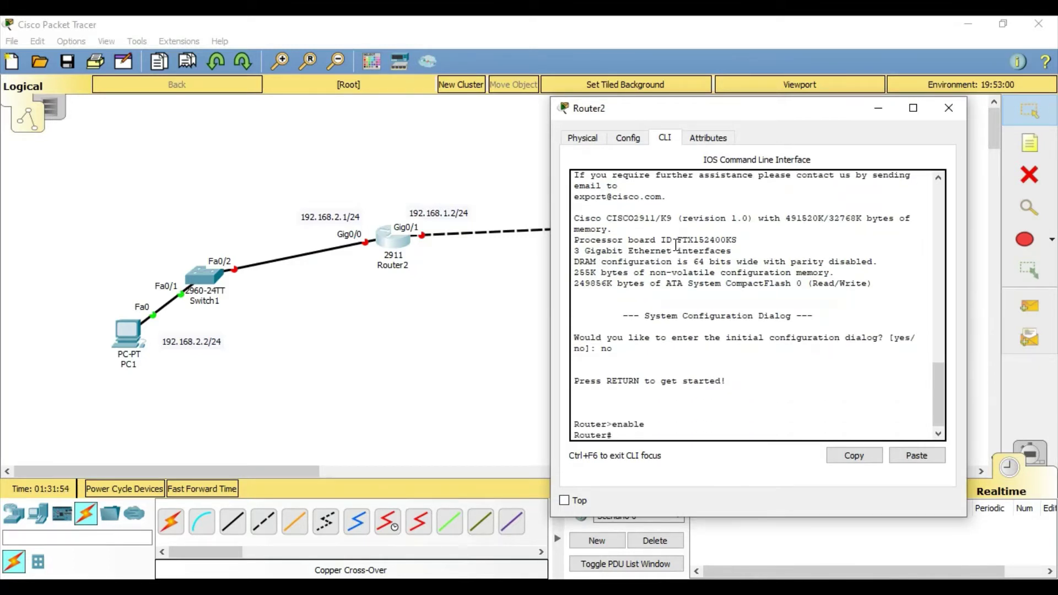
pyautogui.write('config t')
pyautogui.press('Return')
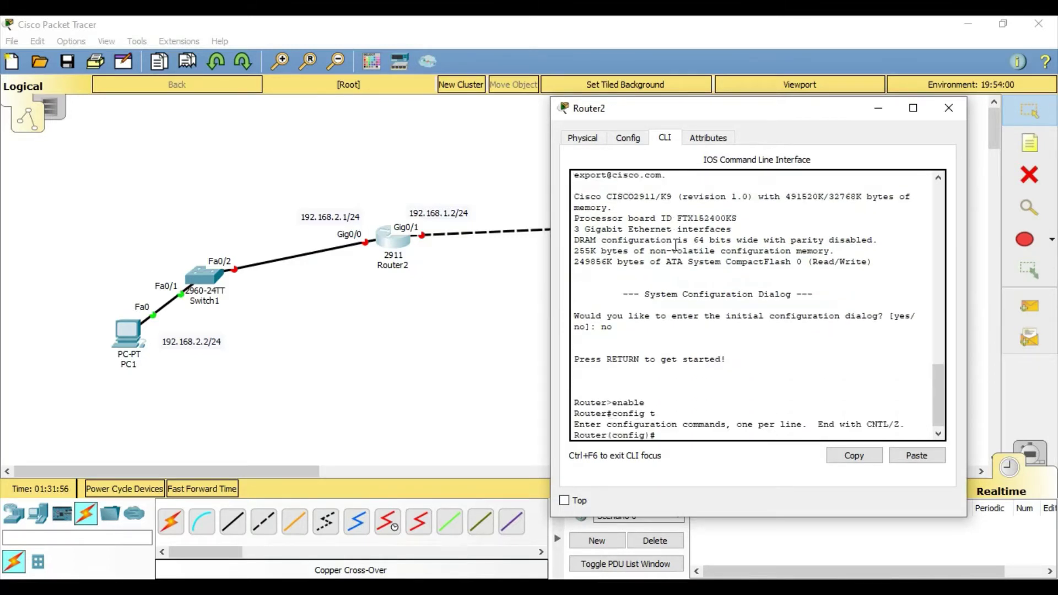
# Enter Router2's g0/1 interface configuration and assign it IP address 192.168.1.2 with mask 255.255.255.0
pyautogui.write('int g0/1')
pyautogui.press('Return')
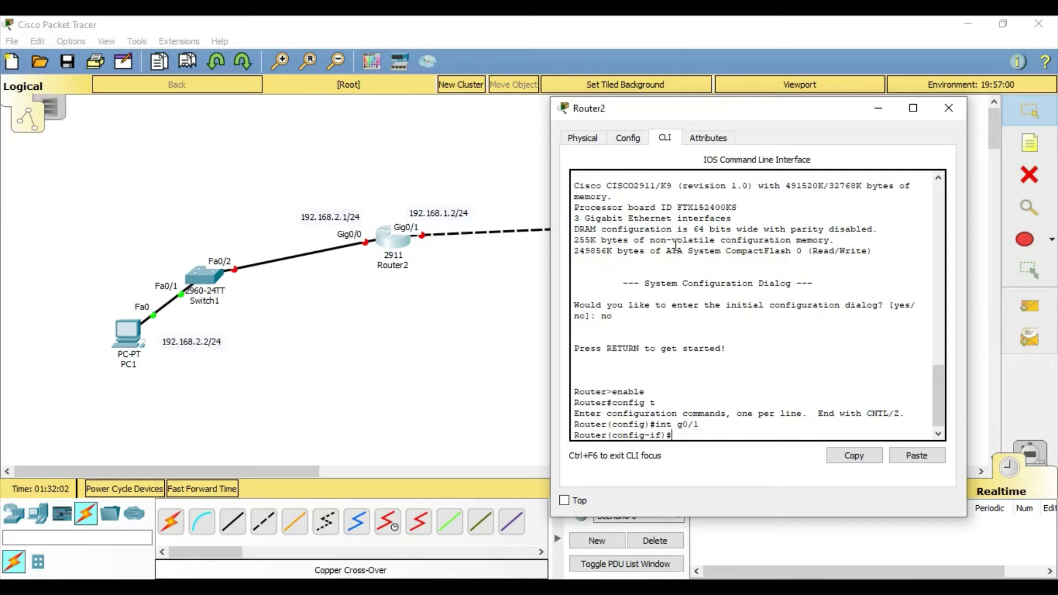
pyautogui.write('ip add')
pyautogui.press('Tab')
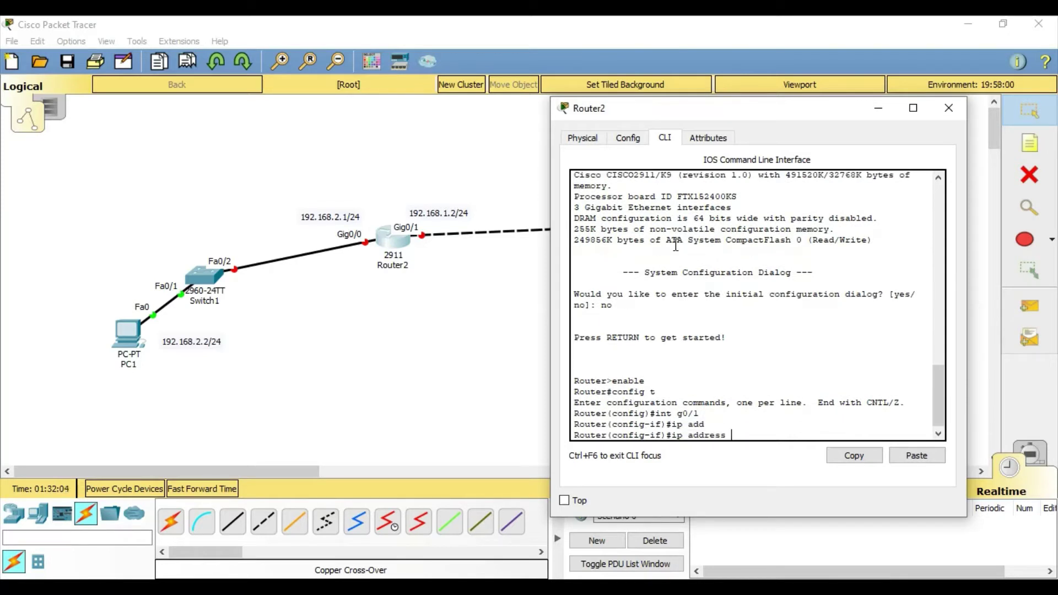
pyautogui.write('192.168.1.2 255.255.255.0')
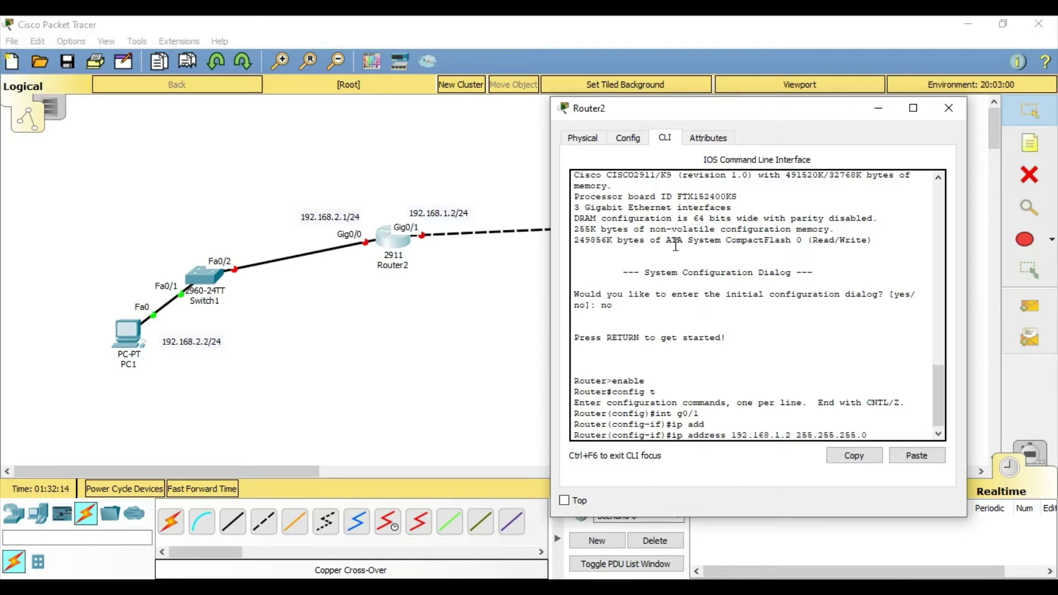
pyautogui.press('Return')
# Enable Router2's g0/1 interface with no shut
pyautogui.write('no shut')
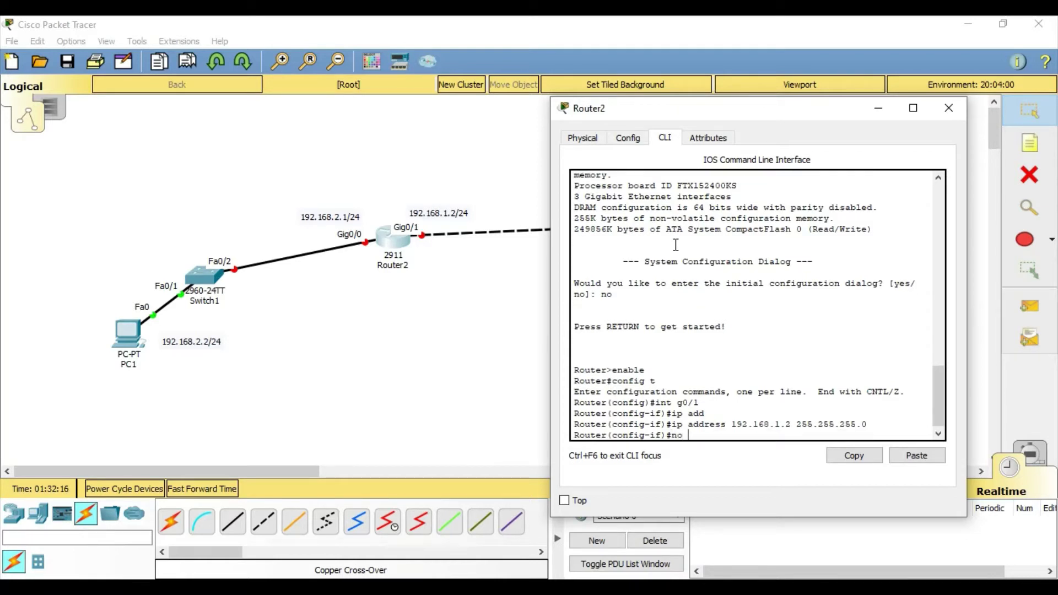
pyautogui.press('Return')
pyautogui.press('Return')
pyautogui.press('Return')
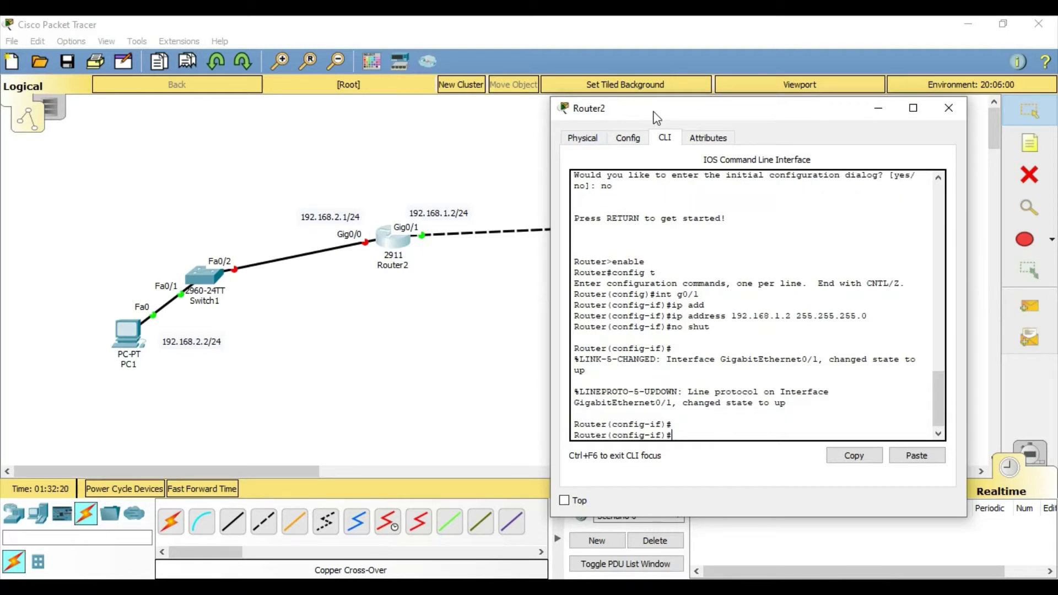
pyautogui.moveTo(653, 114); pyautogui.dragTo(568, 334)
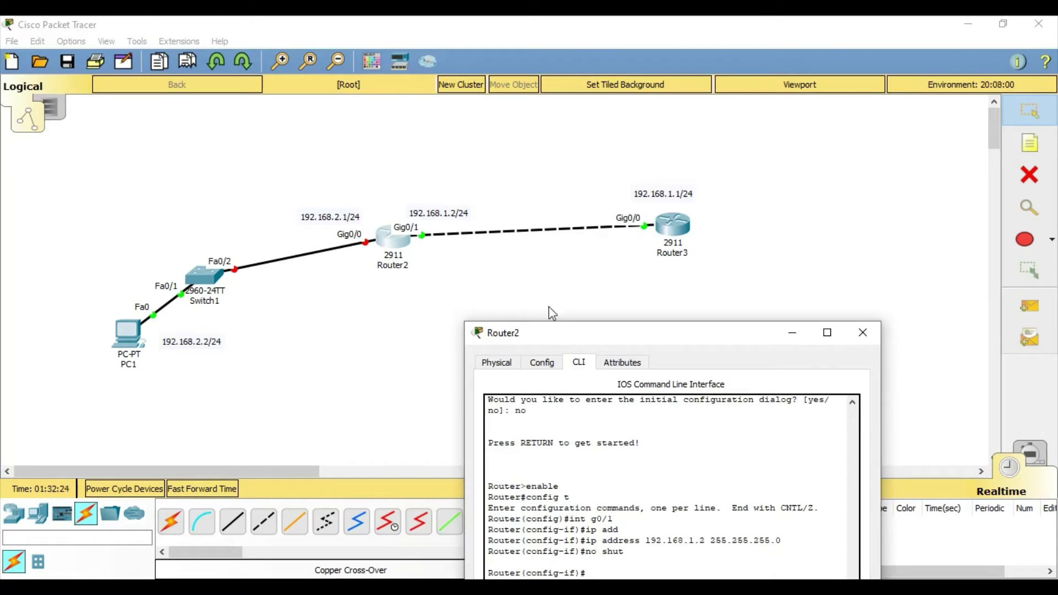
pyautogui.moveTo(596, 334); pyautogui.dragTo(697, 154)
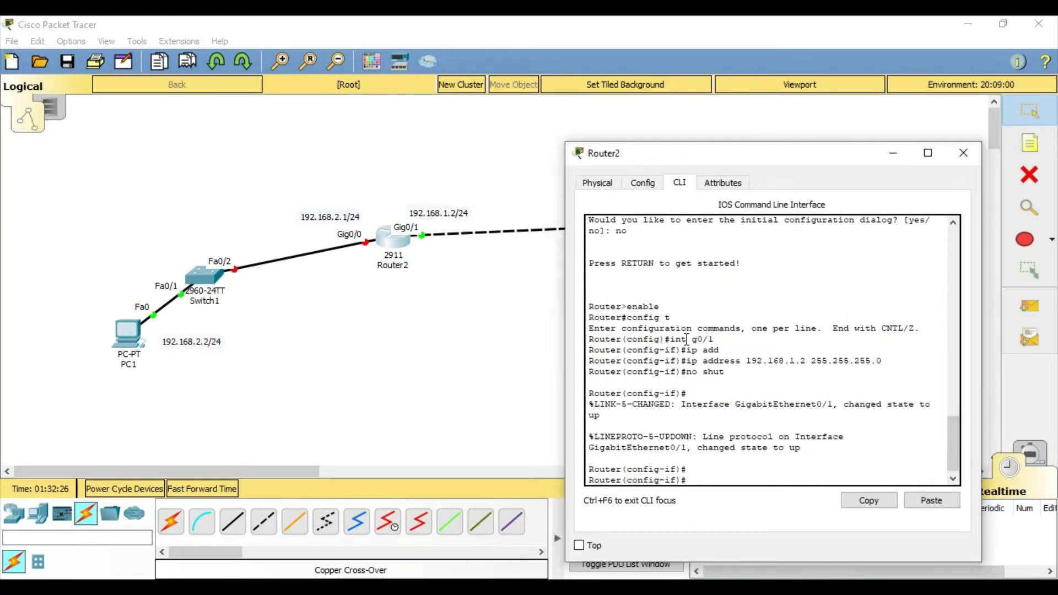
# Switch to Router2's g0/0 interface and assign it IP address 192.168.2.1 with mask 255.255.255.0
pyautogui.write('int g0/0')
pyautogui.press('Return')
pyautogui.write('ip a')
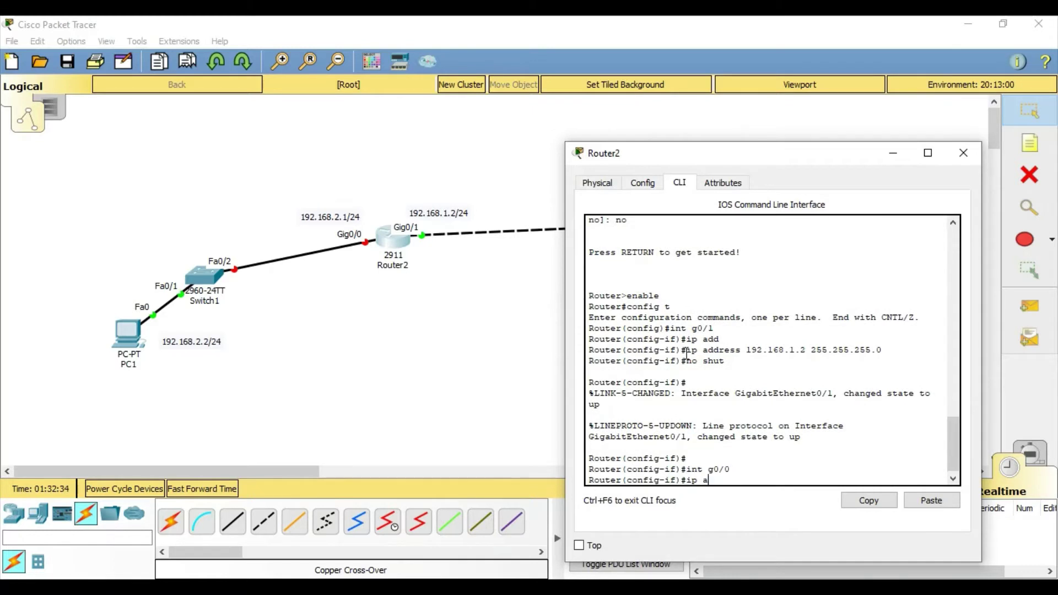
pyautogui.write('dd')
pyautogui.press('Tab')
pyautogui.write('192')
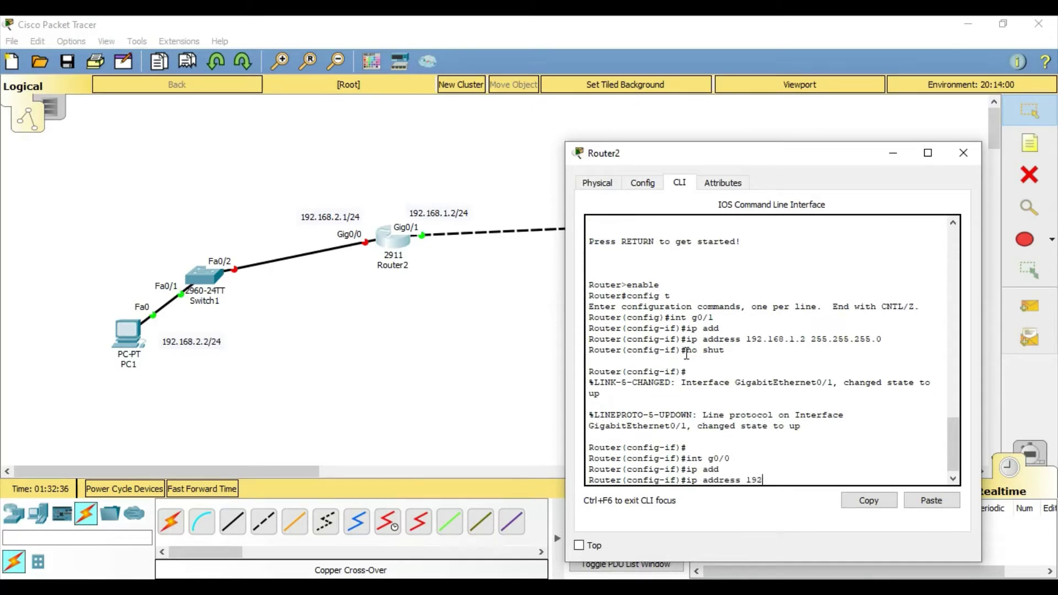
pyautogui.write('.168.1')
pyautogui.press('BackSpace')
pyautogui.write('2.1 255.255.255.0')
pyautogui.press('Return')
# Enable Router2's g0/0 interface with no shut
pyautogui.write('ig-if)#i')
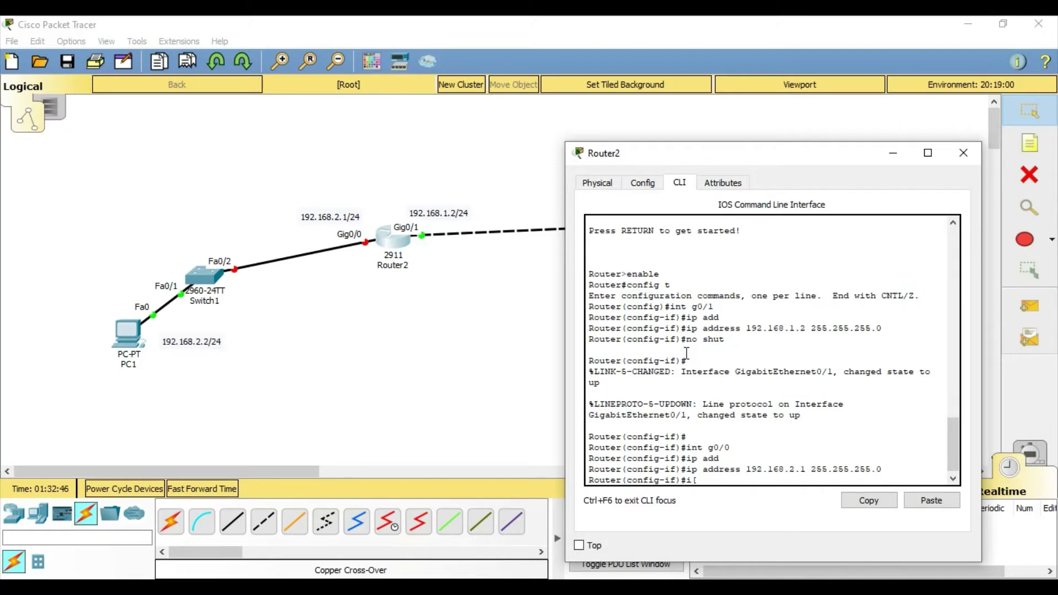
pyautogui.press('BackSpace')
pyautogui.write('no shut')
pyautogui.press('Return')
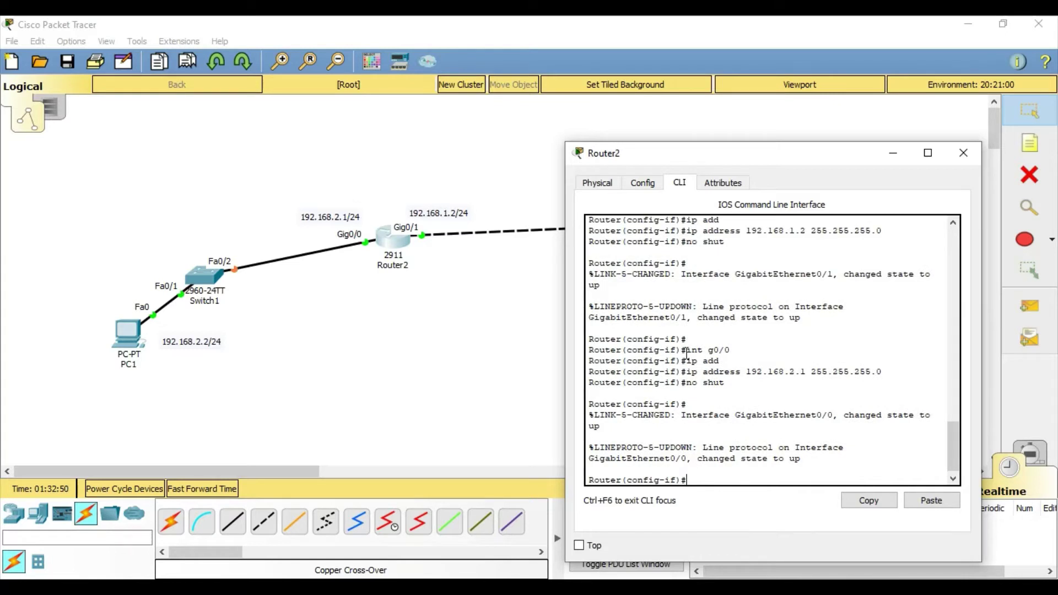
pyautogui.press('Return')
pyautogui.press('Return')
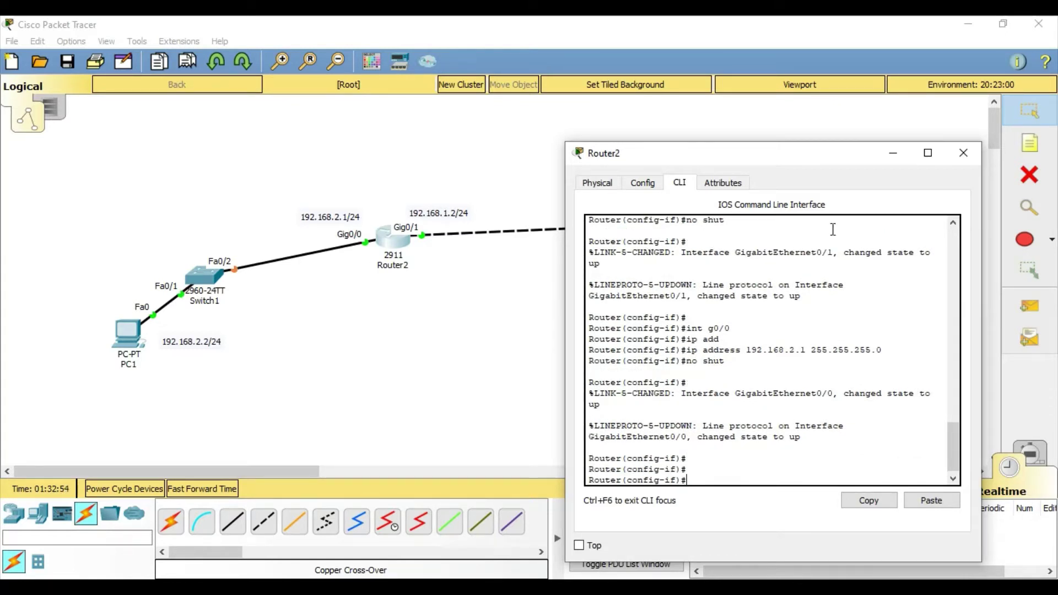
# End configuration mode on Router2 and close its window
pyautogui.write('end')
pyautogui.press('Return')
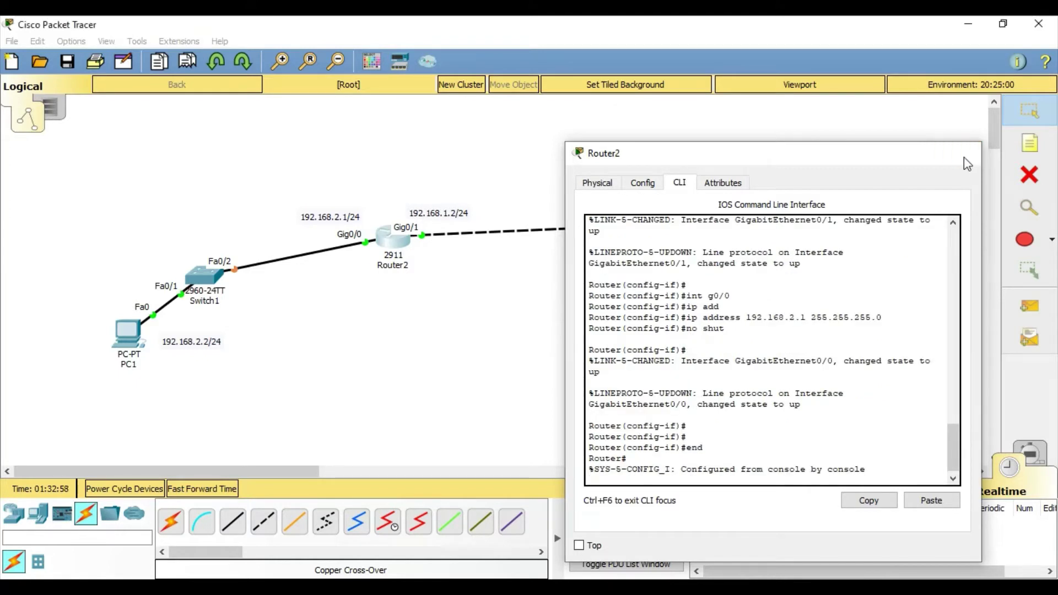
pyautogui.click(963, 154)
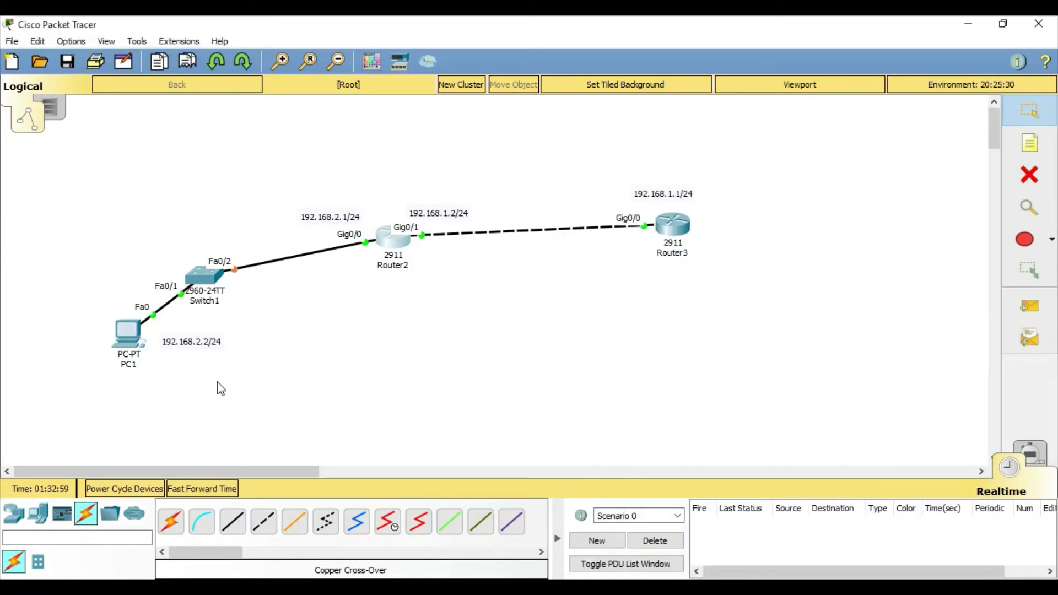
# Open PC1's IP configuration and set the static IP address 192.168.2.2 with subnet mask 255.255.255.0
pyautogui.click(132, 350)
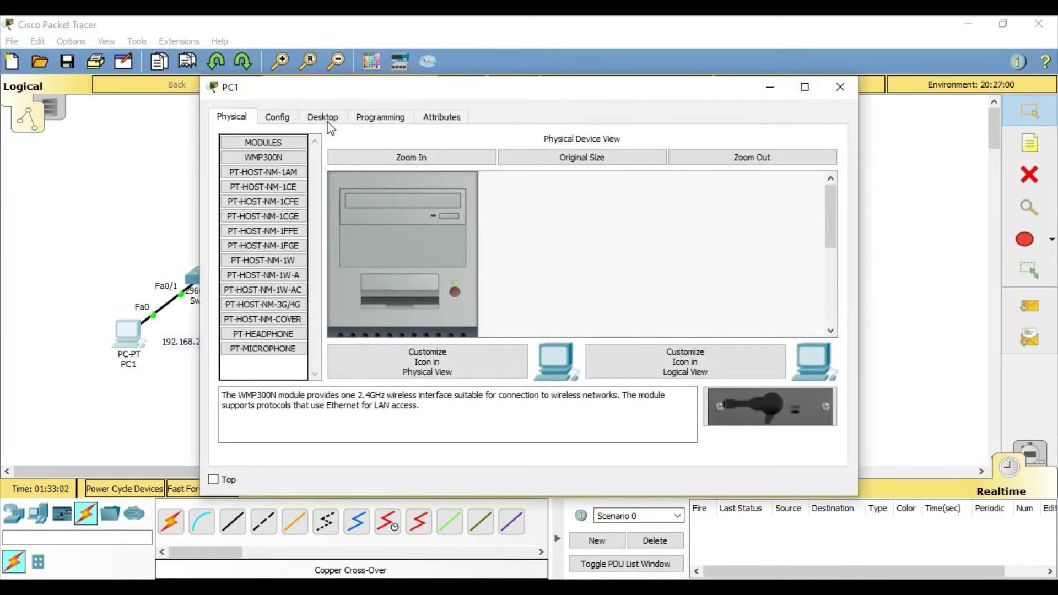
pyautogui.click(324, 117)
pyautogui.click(285, 172)
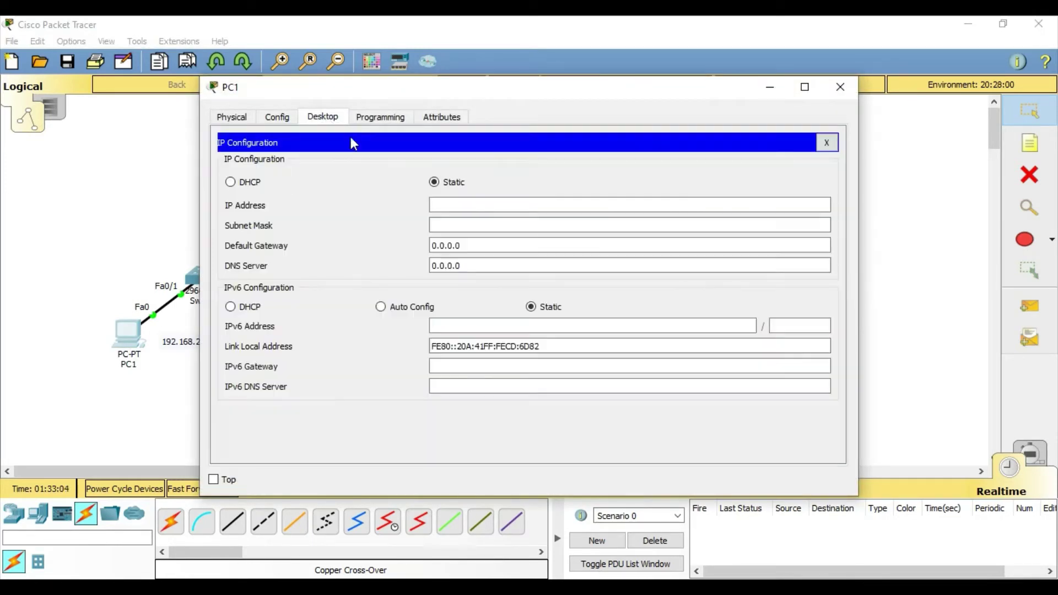
pyautogui.moveTo(569, 97); pyautogui.dragTo(754, 100)
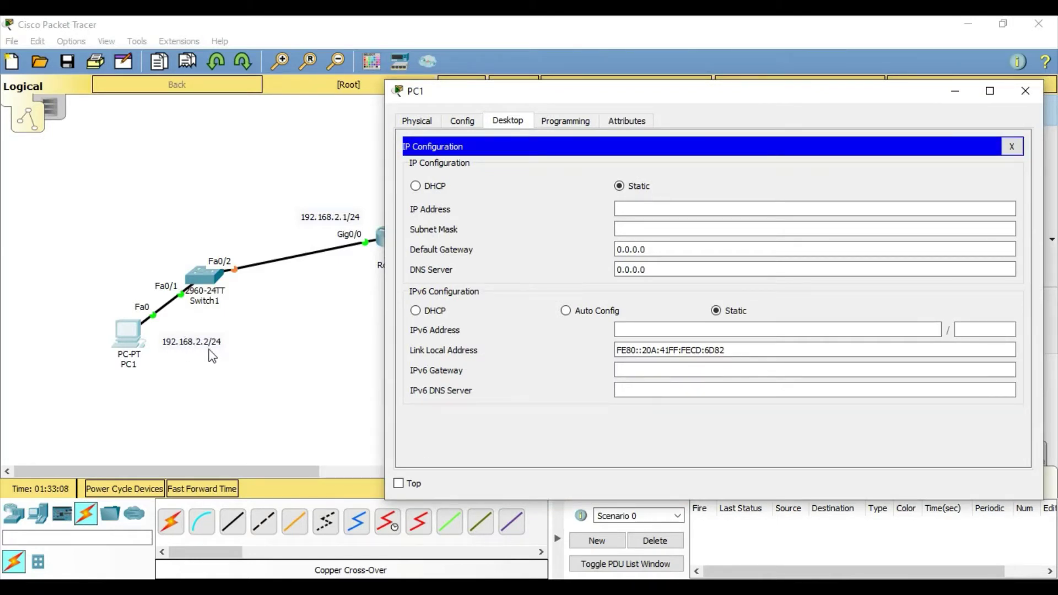
pyautogui.click(648, 210)
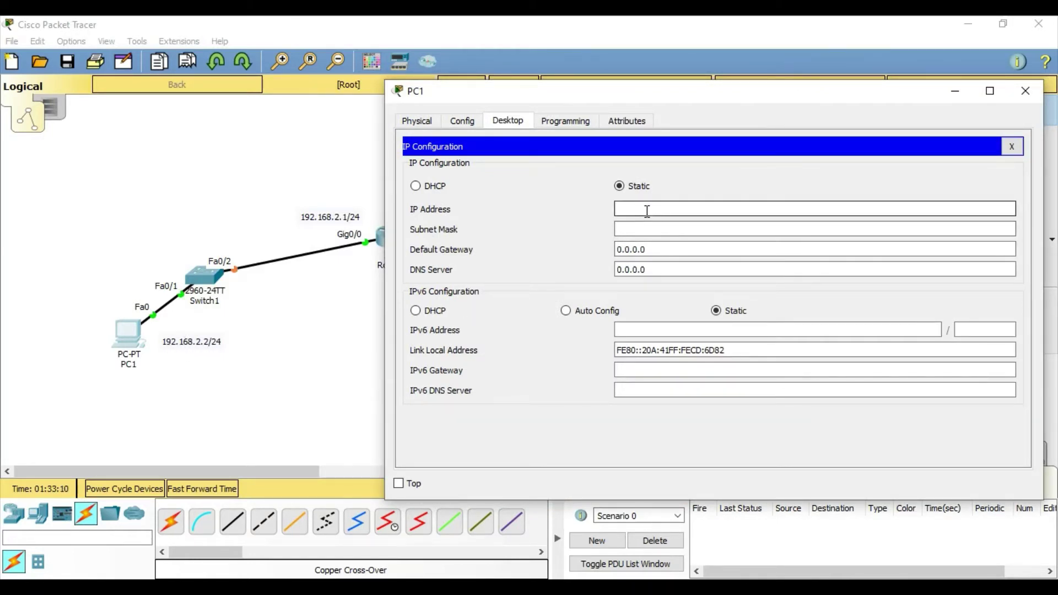
pyautogui.write('192.168.2.2')
pyautogui.press('Tab')
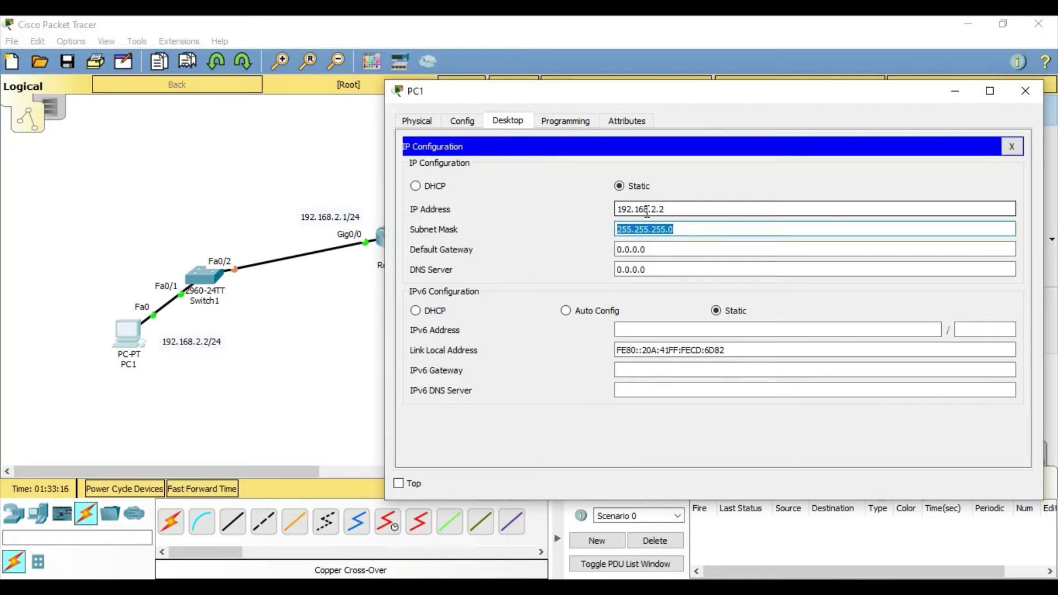
# Set PC1's default gateway to 192.168.2.1 and close the PC1 window
pyautogui.click(665, 251)
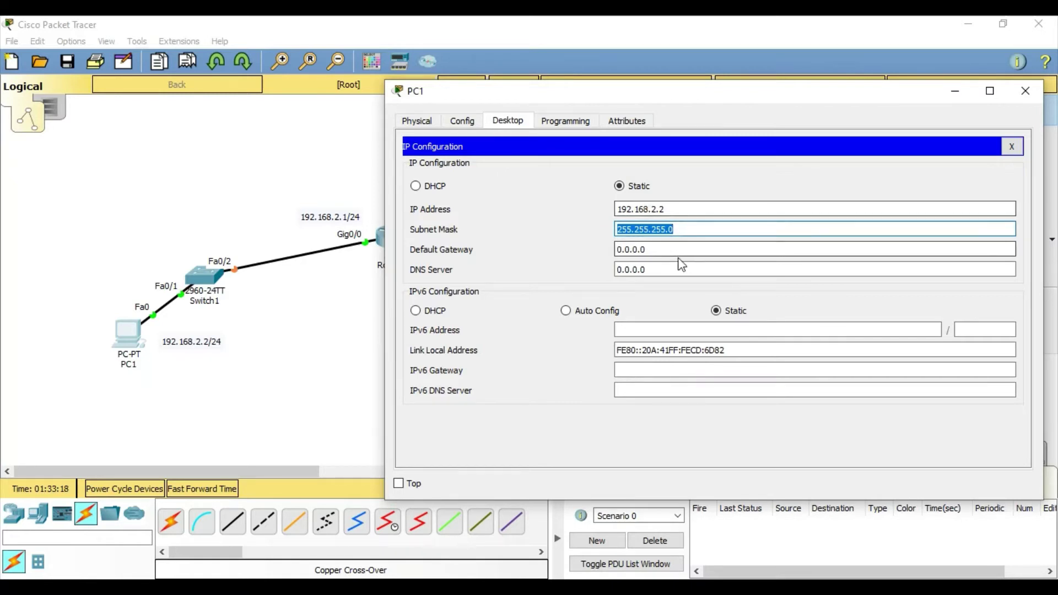
pyautogui.press('BackSpace')
pyautogui.press('BackSpace')
pyautogui.press('BackSpace')
pyautogui.press('BackSpace')
pyautogui.press('BackSpace')
pyautogui.press('BackSpace')
pyautogui.press('BackSpace')
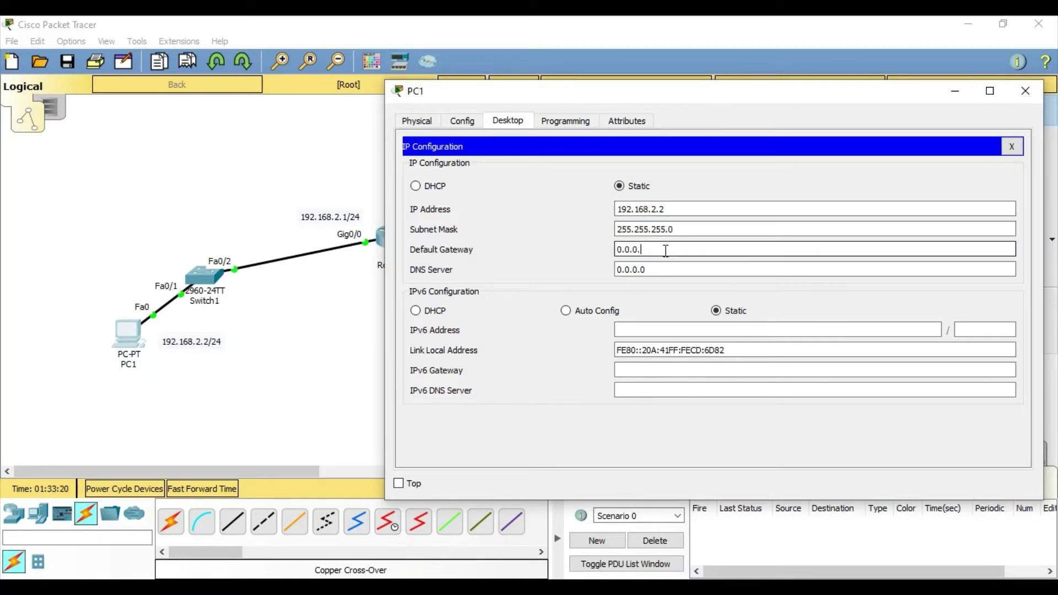
pyautogui.moveTo(533, 91); pyautogui.dragTo(699, 180)
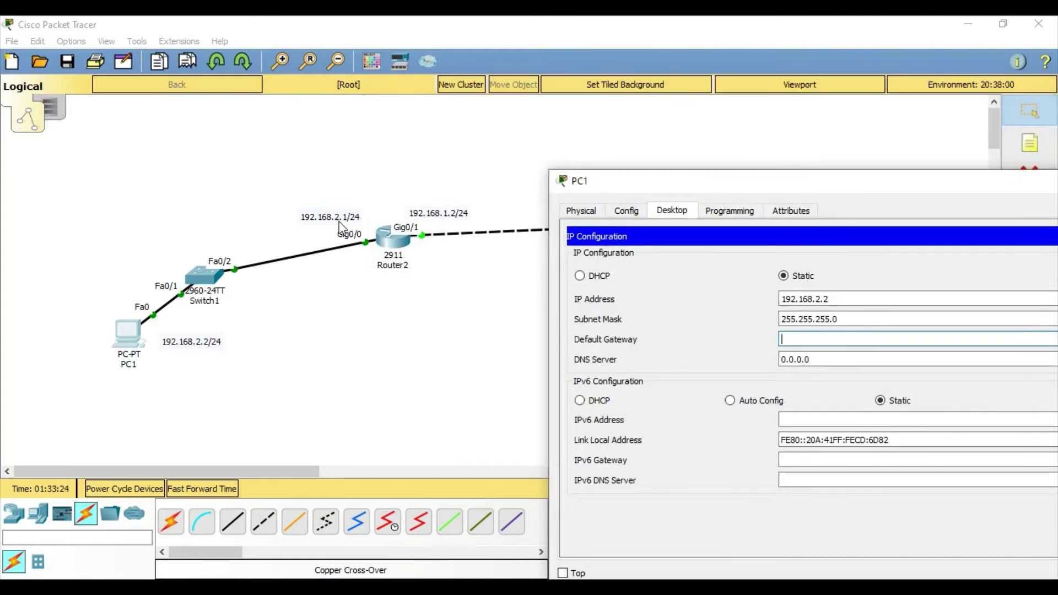
pyautogui.moveTo(677, 182); pyautogui.dragTo(612, 119)
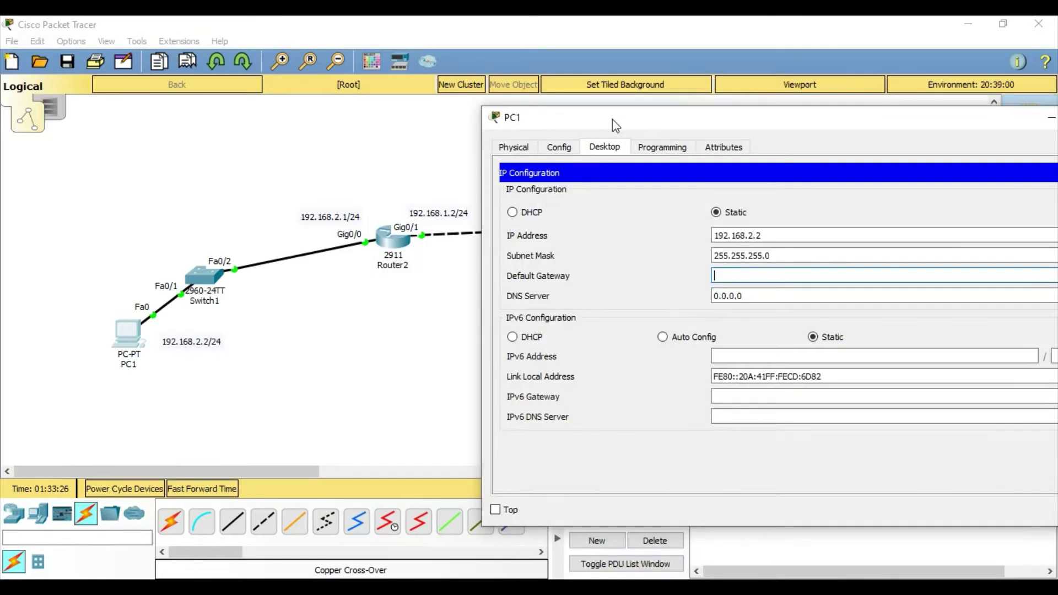
pyautogui.write('192.168.2.1')
pyautogui.moveTo(823, 134); pyautogui.dragTo(568, 160)
pyautogui.click(866, 145)
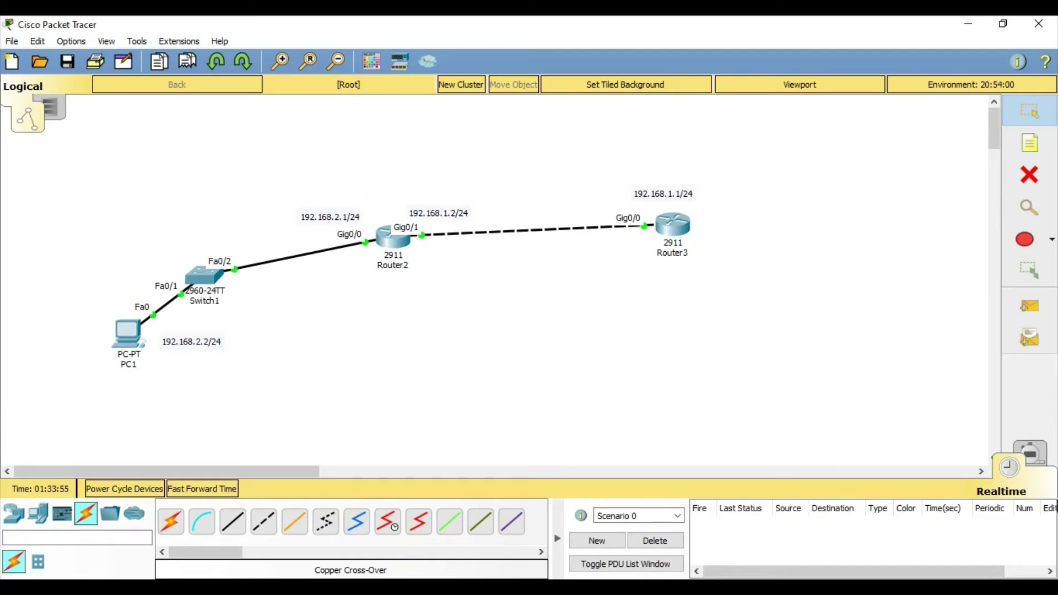
# Send a simple PDU from Router3 to PC1 to test connectivity
pyautogui.click(1029, 306)
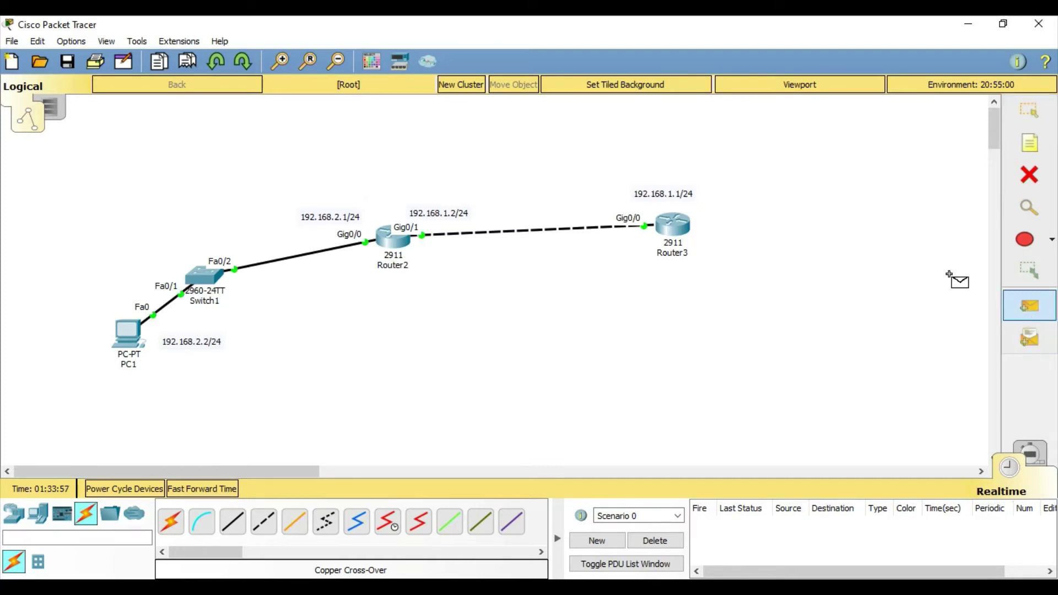
pyautogui.click(673, 236)
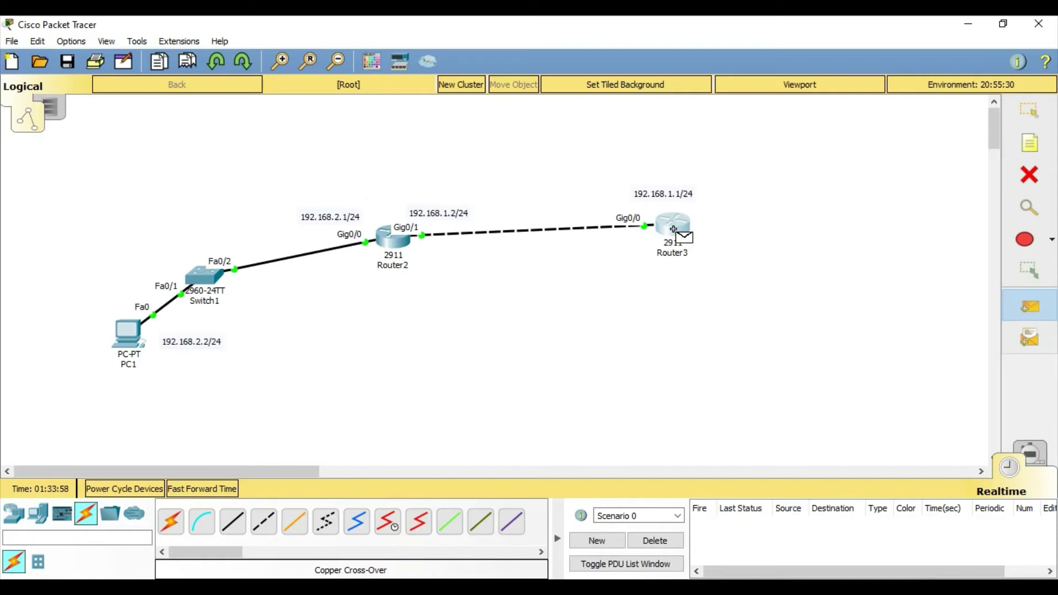
pyautogui.click(138, 331)
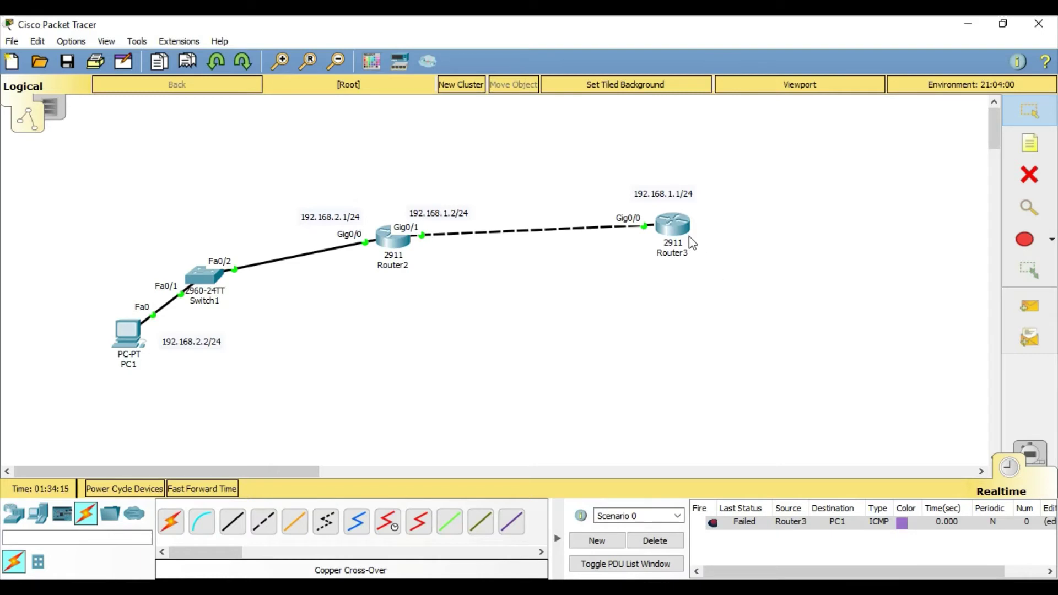
# Open Router3's command line, enter global configuration mode and start OSPF routing with router ospf 1
pyautogui.click(673, 228)
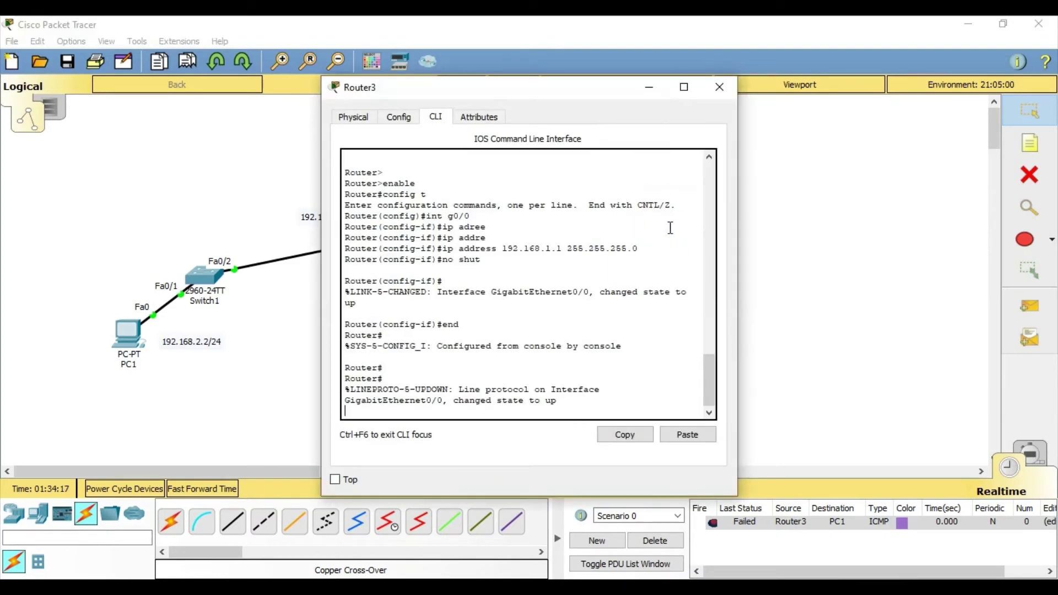
pyautogui.press('Return')
pyautogui.press('Return')
pyautogui.press('Return')
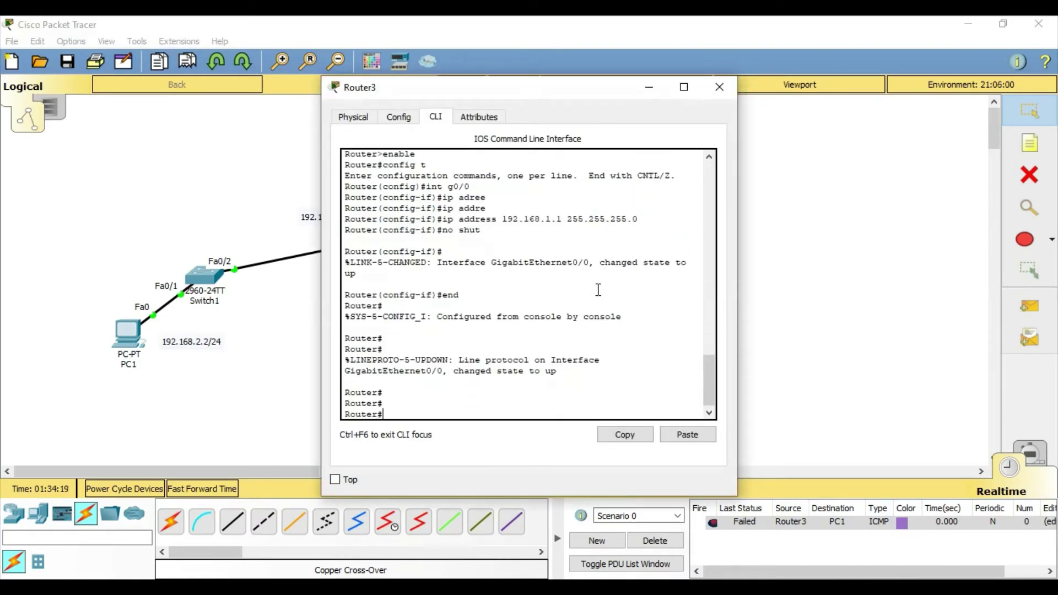
pyautogui.write('config t')
pyautogui.press('Return')
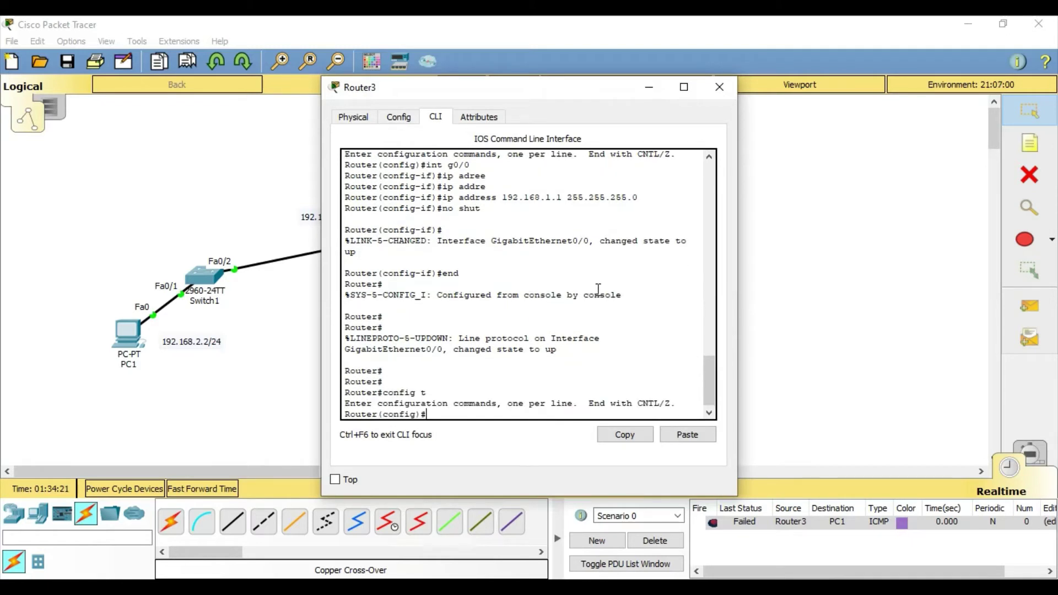
pyautogui.write('router ospf 1')
pyautogui.press('Return')
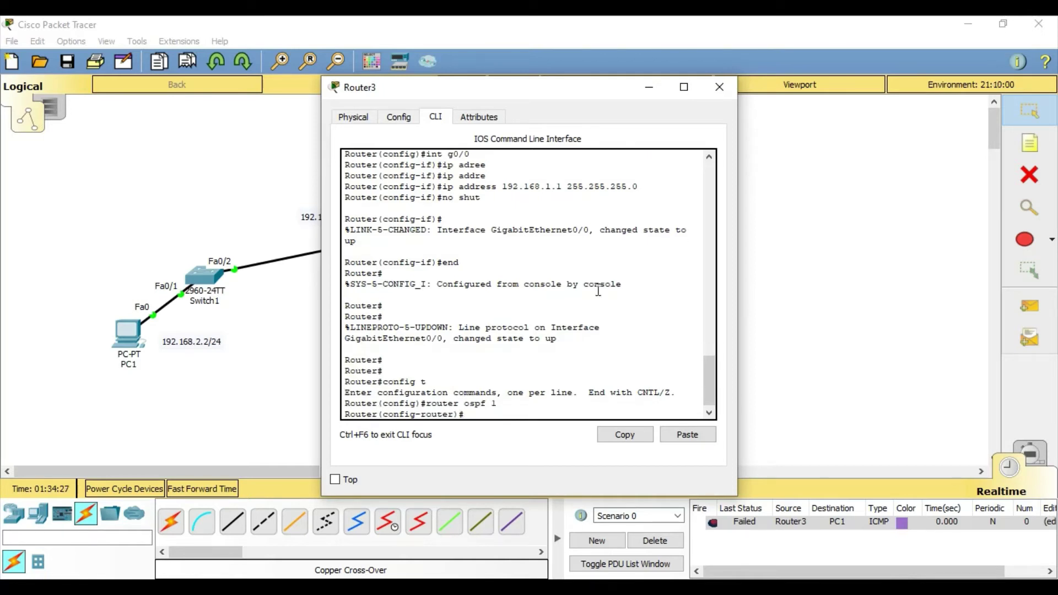
# Advertise network 192.168.1.0 with wildcard mask 0.0.0.255 in area 0 of Router3's OSPF process
pyautogui.write('net')
pyautogui.press('Tab')
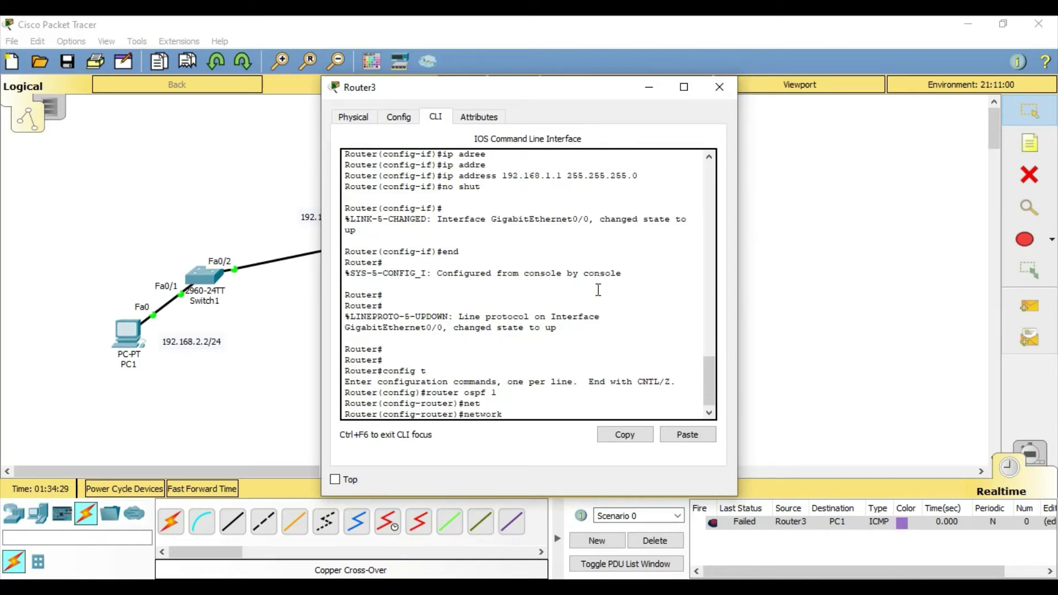
pyautogui.moveTo(570, 94); pyautogui.dragTo(787, 152)
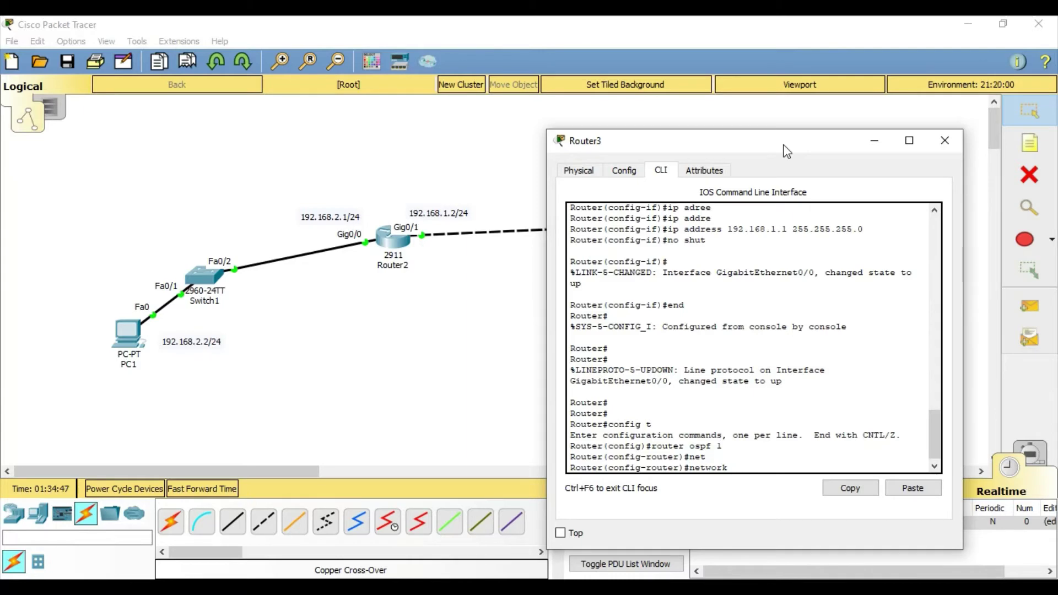
pyautogui.moveTo(786, 151); pyautogui.dragTo(721, 389)
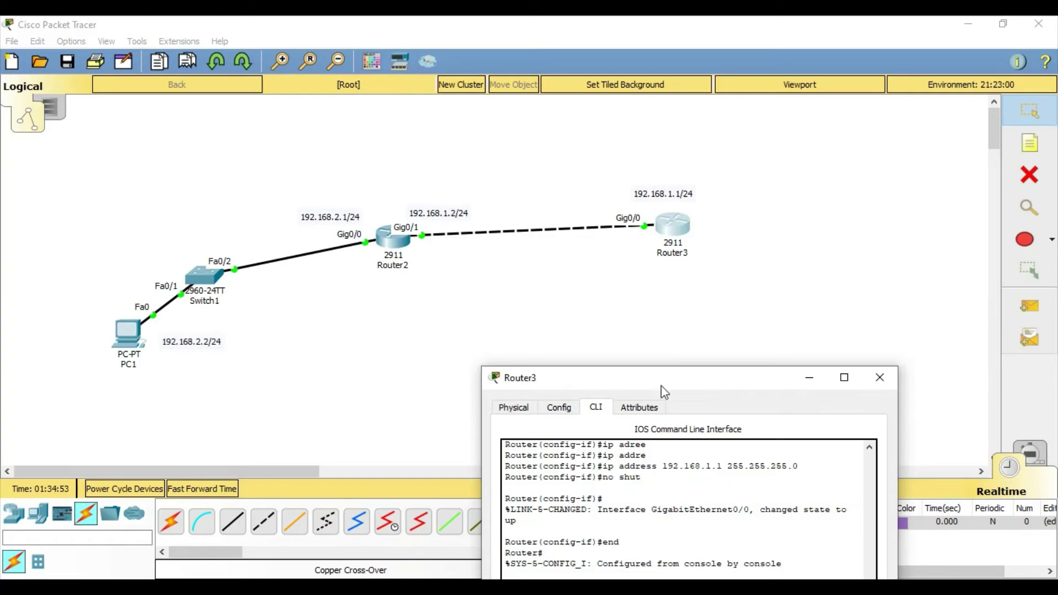
pyautogui.moveTo(661, 384); pyautogui.dragTo(695, 173)
pyautogui.write('1')
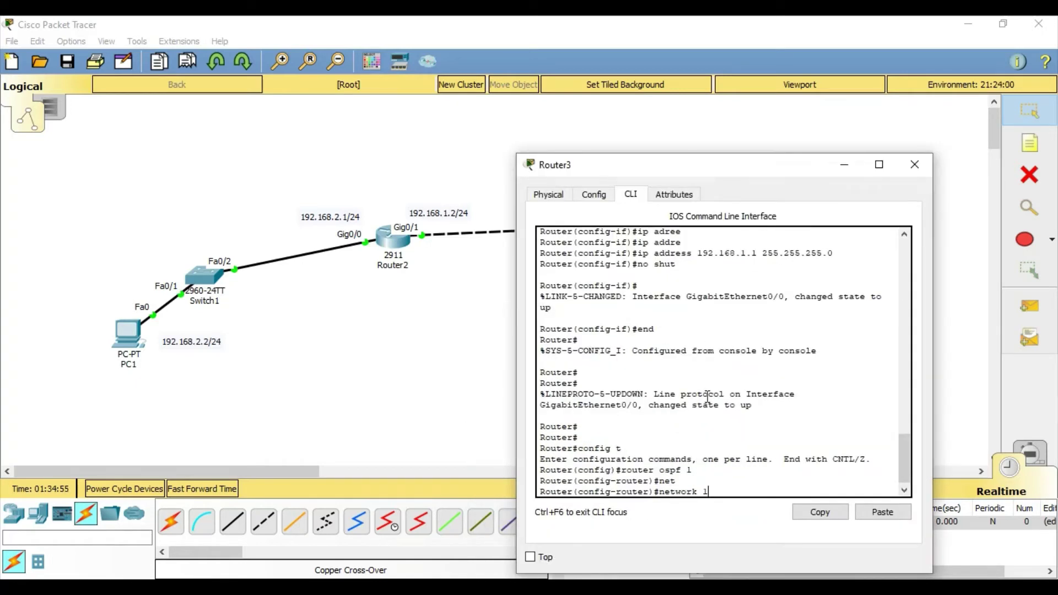
pyautogui.write('92.168.1.0')
pyautogui.write('0.0.0.255')
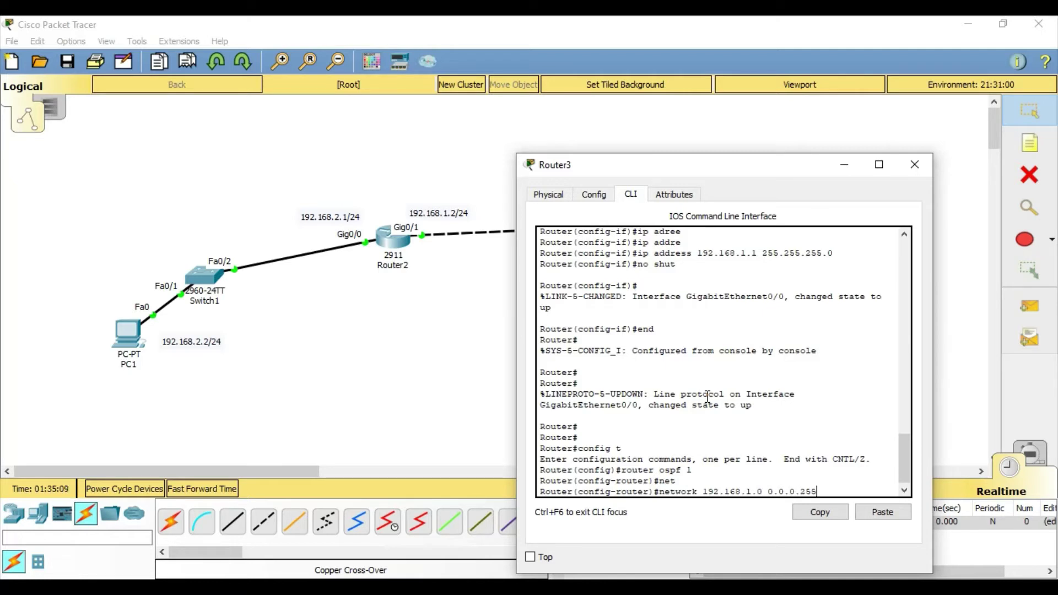
pyautogui.write(' area')
pyautogui.write(' 0')
pyautogui.press('Return')
# Exit Router3's configuration mode, save its configuration with wr mem and close its window
pyautogui.write('end')
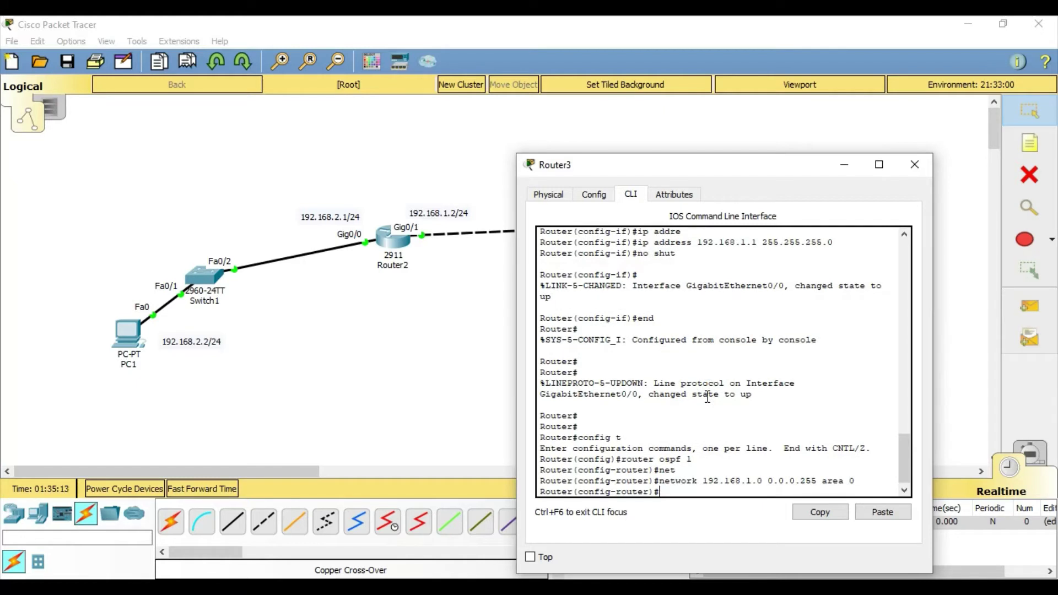
pyautogui.press('Return')
pyautogui.press('Return')
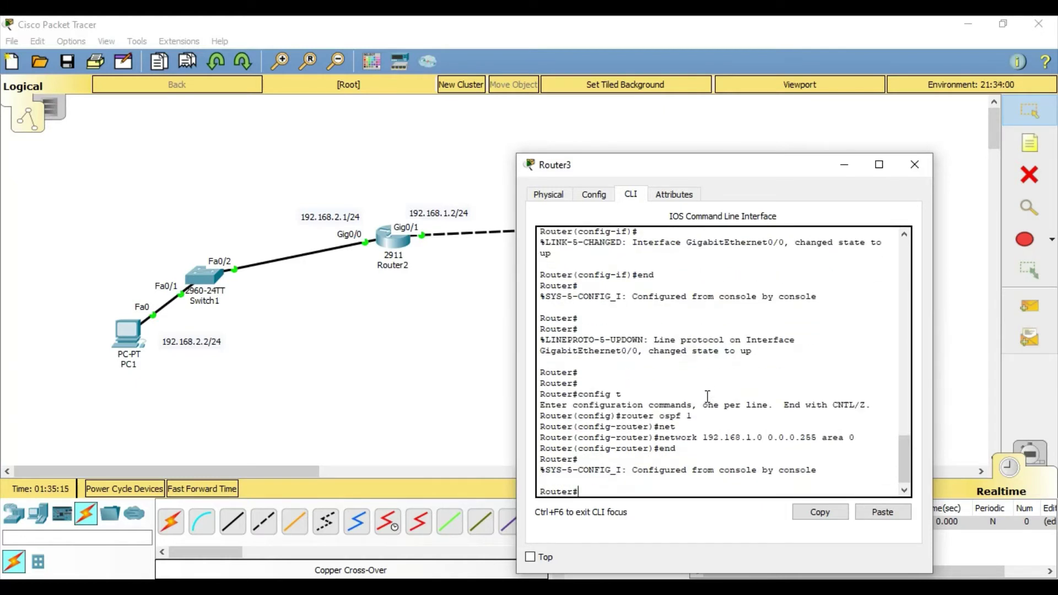
pyautogui.write('wr mem')
pyautogui.press('Return')
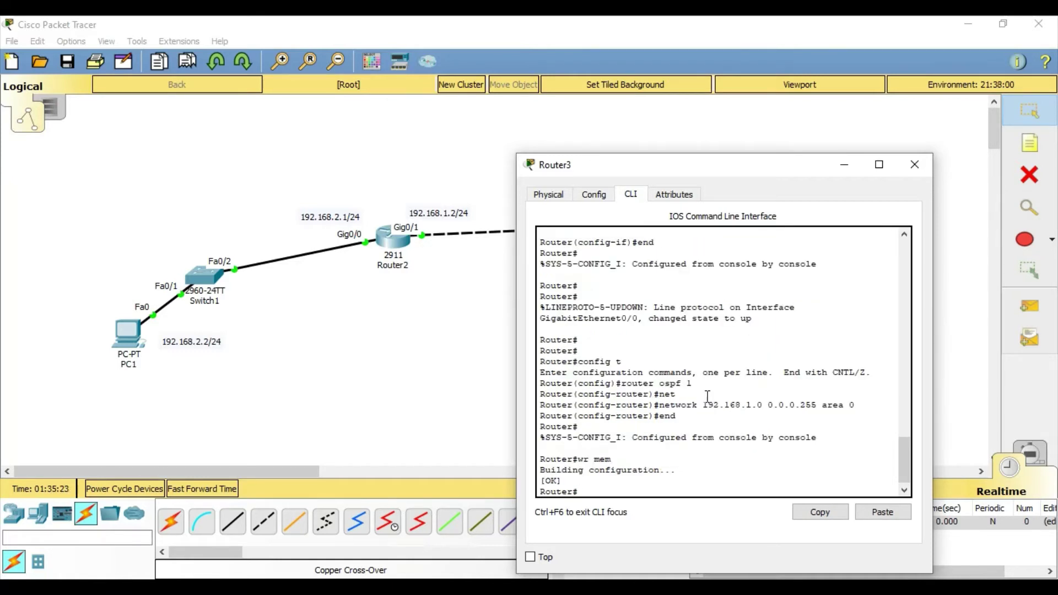
pyautogui.click(915, 164)
# Open Router2's command line, enter global configuration mode and start OSPF routing with router ospf 1
pyautogui.click(393, 238)
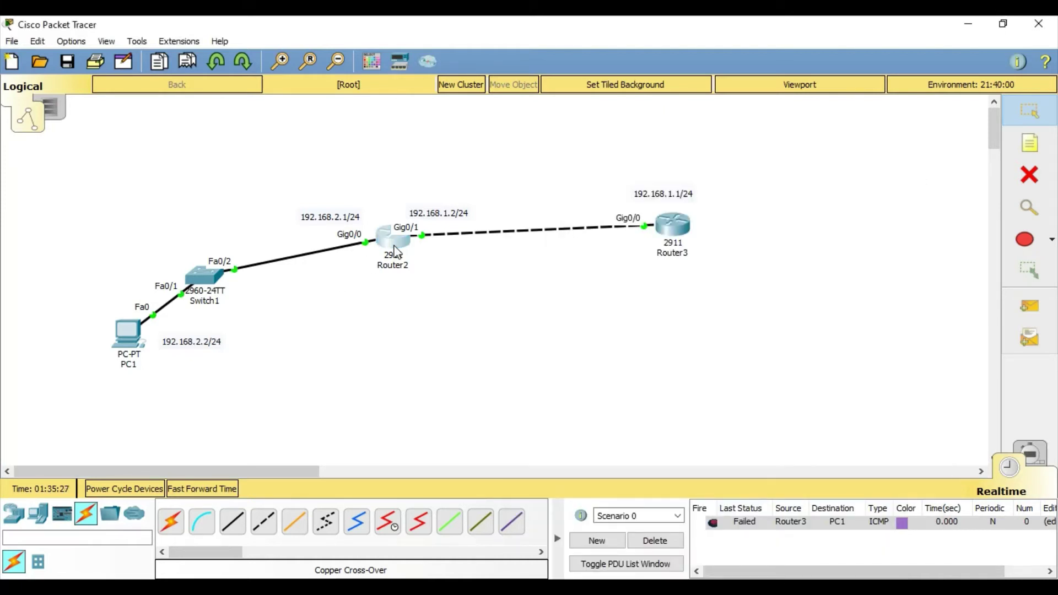
pyautogui.moveTo(534, 90); pyautogui.dragTo(785, 62)
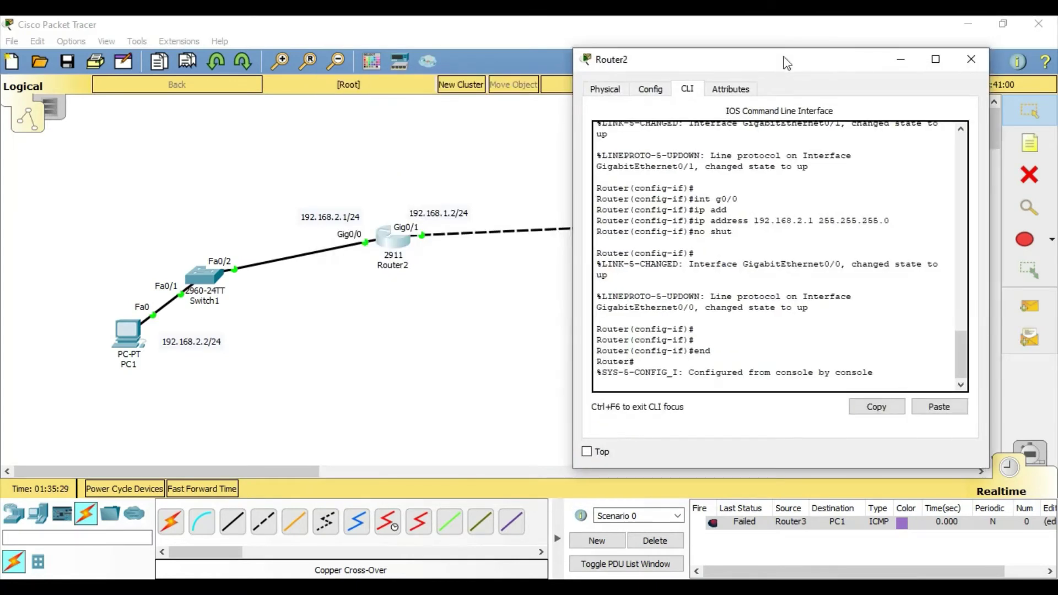
pyautogui.press('Return')
pyautogui.press('Return')
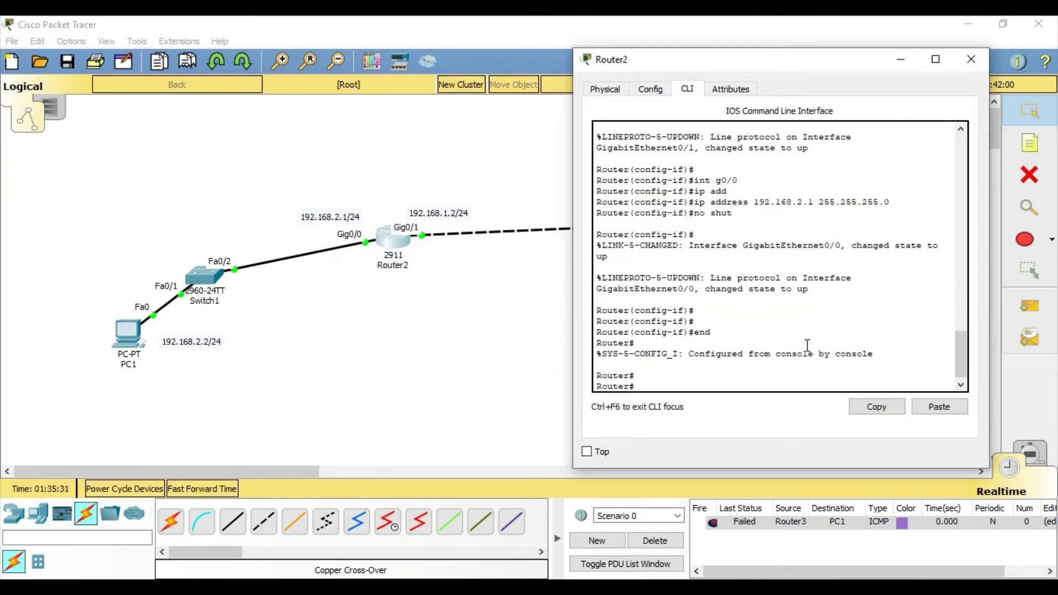
pyautogui.write('config t')
pyautogui.press('Return')
pyautogui.write('i')
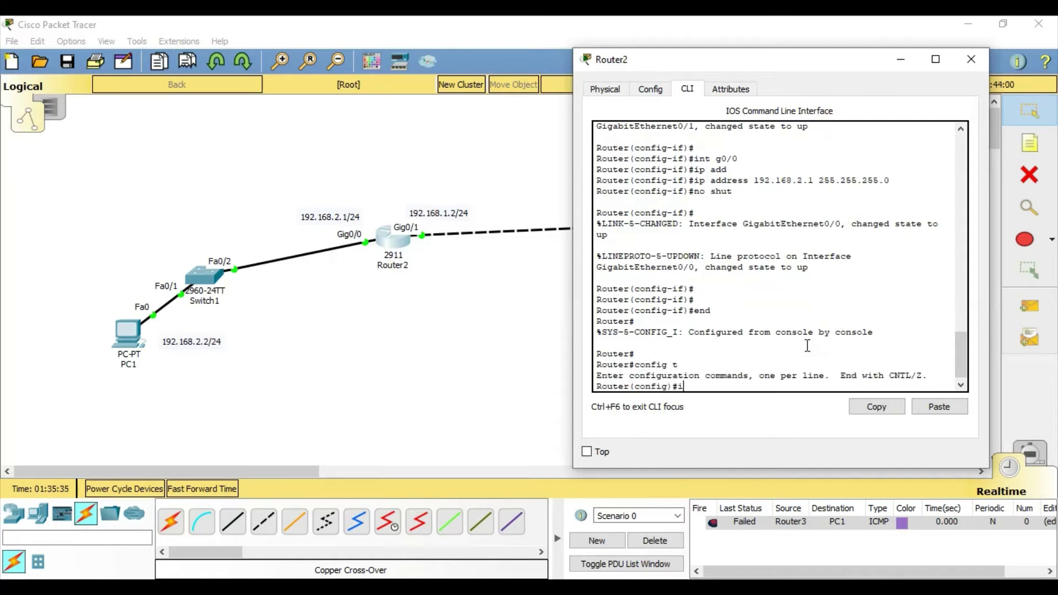
pyautogui.write('nt g')
pyautogui.press('BackSpace')
pyautogui.press('BackSpace')
pyautogui.press('BackSpace')
pyautogui.press('BackSpace')
pyautogui.press('BackSpace')
pyautogui.write('router ospf 1')
pyautogui.press('Return')
# Add network 192.168.1.0 with wildcard mask 0.0.0.255 in area 0 to Router2's OSPF process
pyautogui.write('net')
pyautogui.press('Tab')
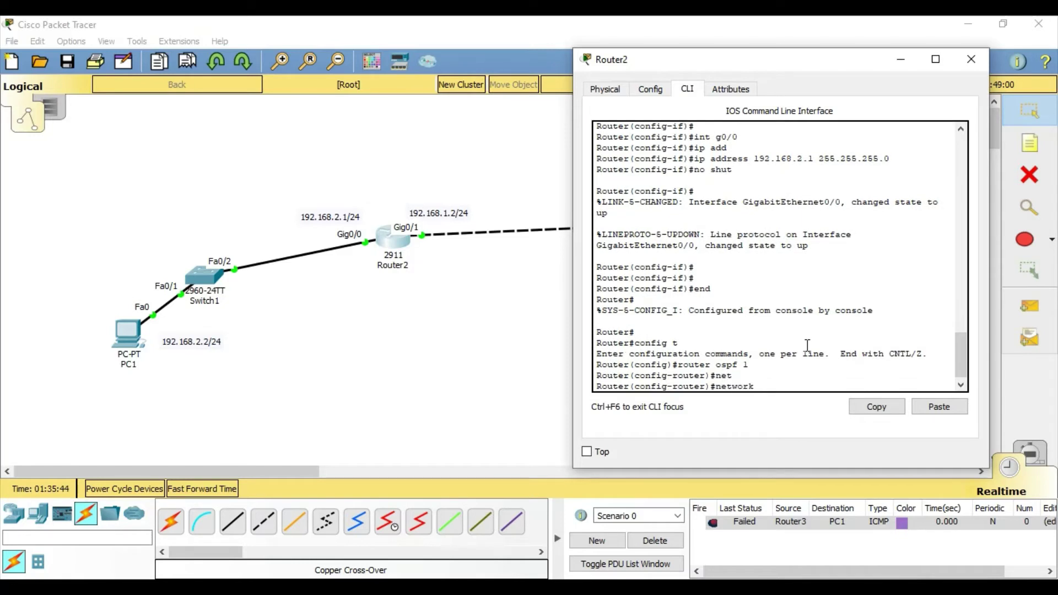
pyautogui.write('192.168.')
pyautogui.write('1')
pyautogui.press('BackSpace')
pyautogui.write('0 0.0.0.')
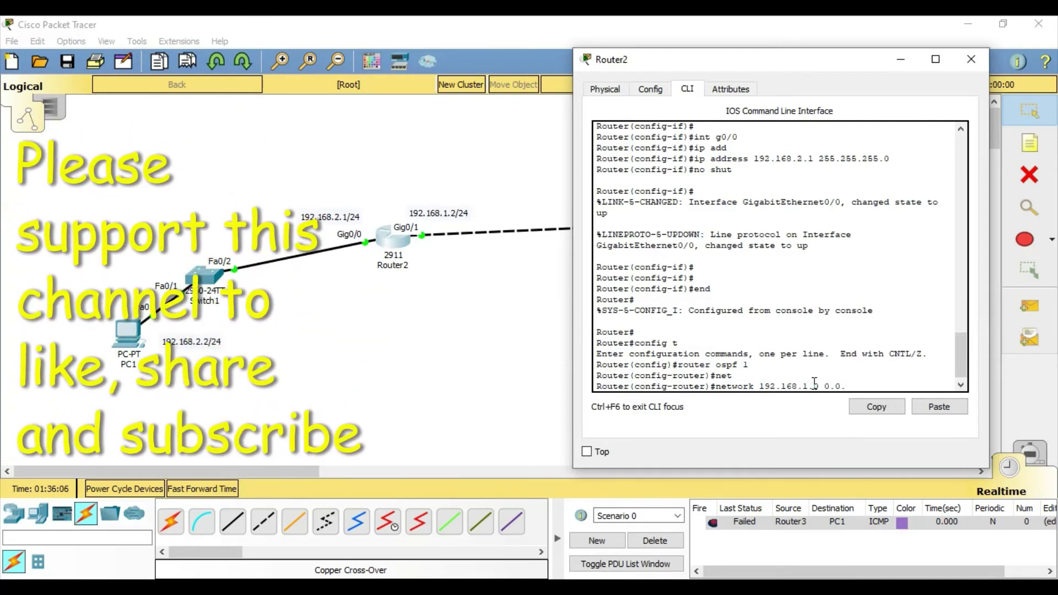
pyautogui.write('255')
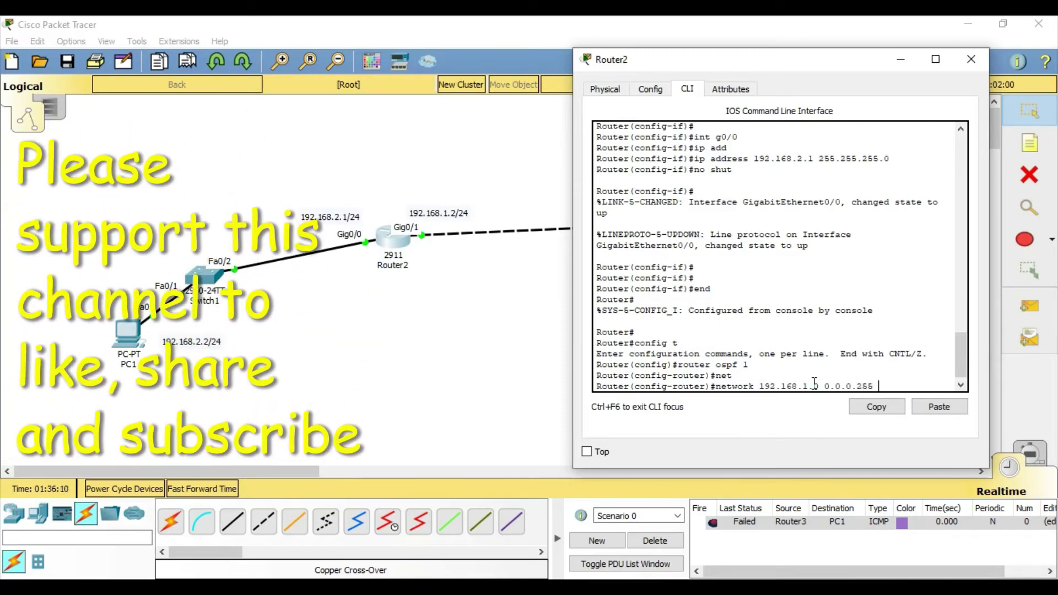
pyautogui.write(' area')
pyautogui.write(' 0')
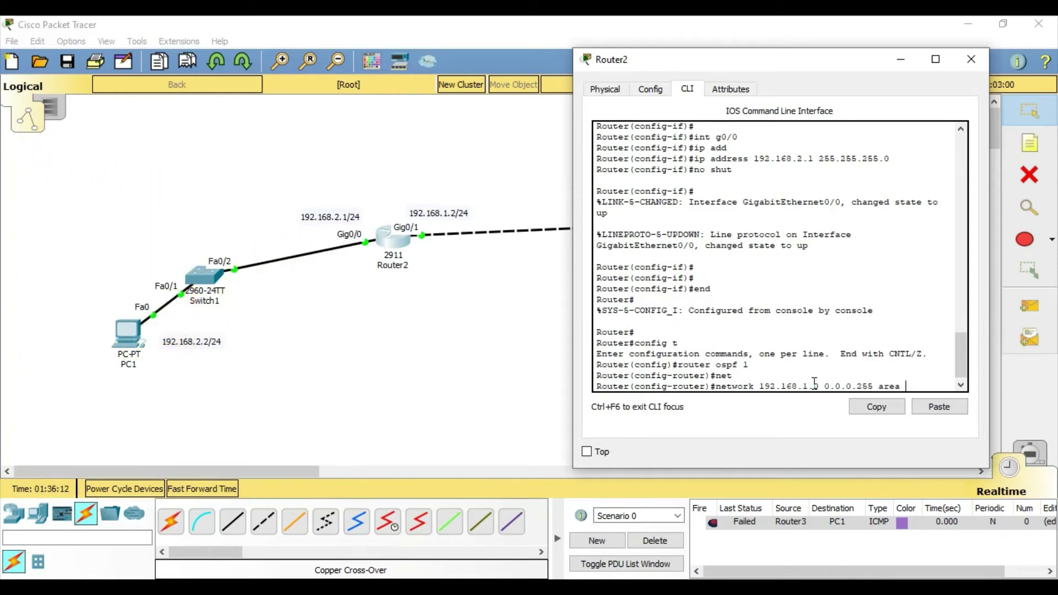
pyautogui.press('Return')
# Reuse the previous network command on Router2 to add network 192.168.2.0 0.0.0.255 in area 0
pyautogui.press('Up')
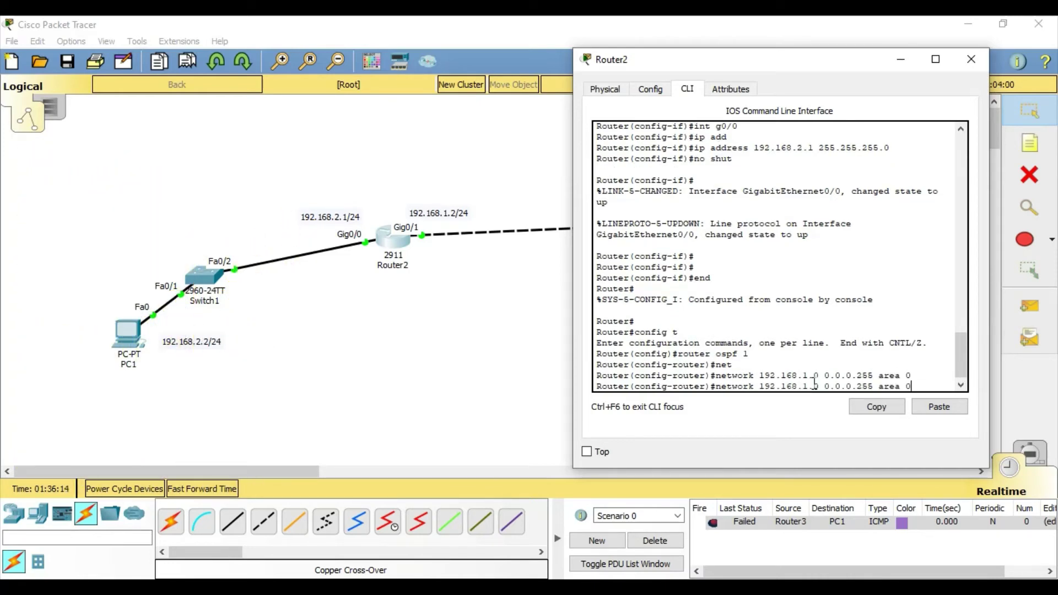
pyautogui.press('Left')
pyautogui.press('Left')
pyautogui.press('Left')
pyautogui.press('Left')
pyautogui.press('Left')
pyautogui.press('Left')
pyautogui.press('Left')
pyautogui.press('Left')
pyautogui.press('Left')
pyautogui.press('Left')
pyautogui.press('Left')
pyautogui.press('Left')
pyautogui.press('Left')
pyautogui.press('Left')
pyautogui.press('Left')
pyautogui.press('Left')
pyautogui.press('BackSpace')
pyautogui.write('2')
pyautogui.press('Return')
# Exit Router2's configuration mode, save its configuration with wr mem and close its window
pyautogui.write('ed')
pyautogui.press('Return')
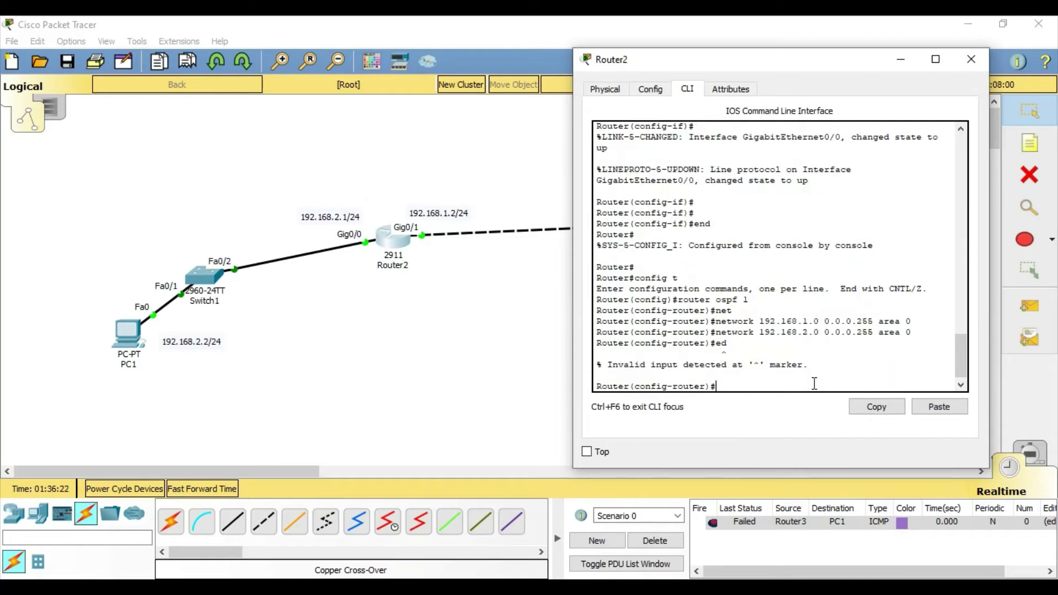
pyautogui.write('end')
pyautogui.press('Return')
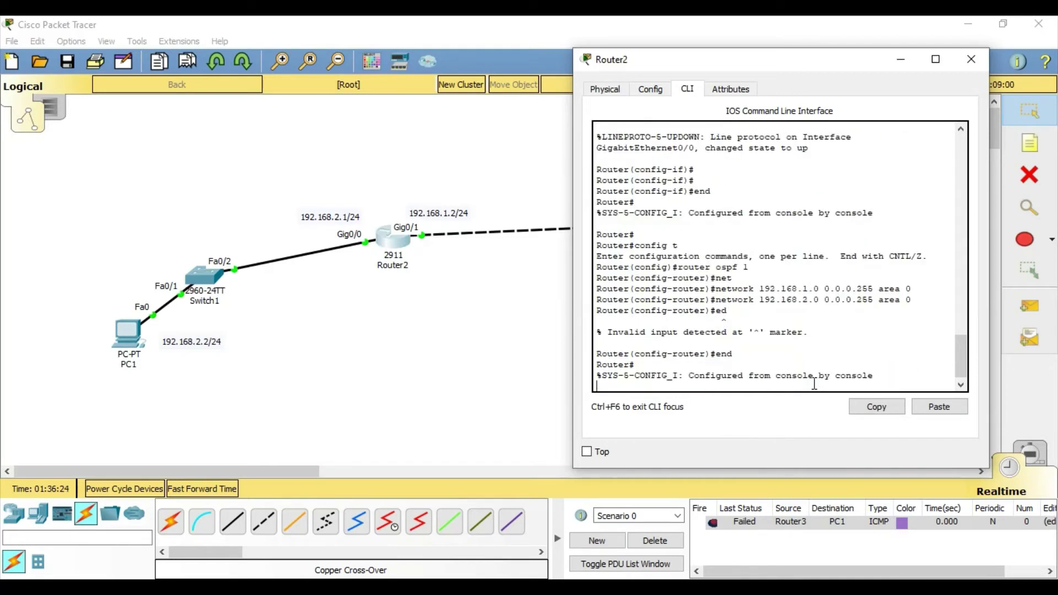
pyautogui.press('Return')
pyautogui.write('we')
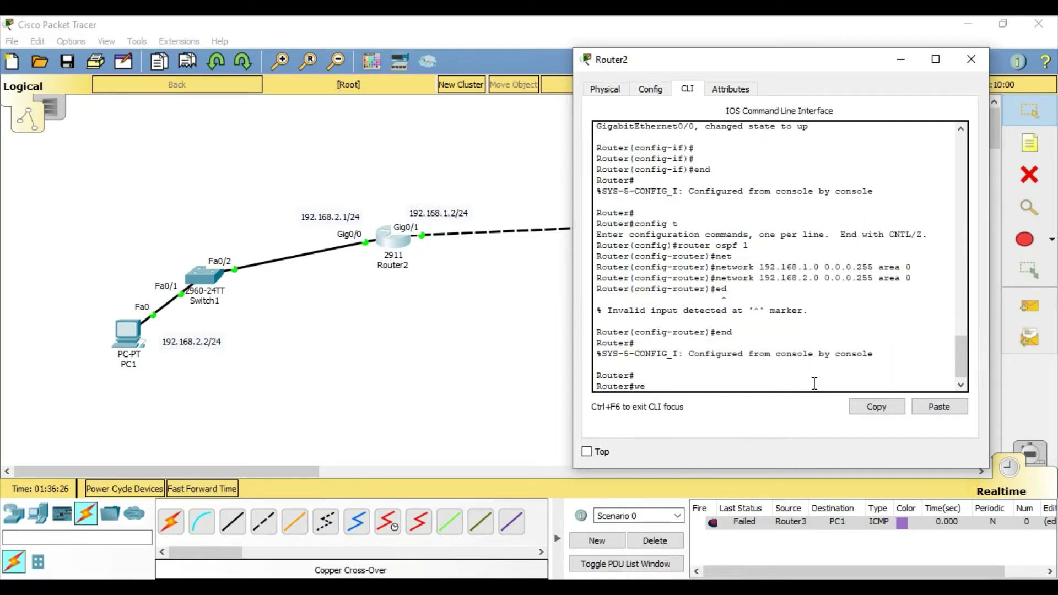
pyautogui.press('BackSpace')
pyautogui.write('w')
pyautogui.press('BackSpace')
pyautogui.press('Return')
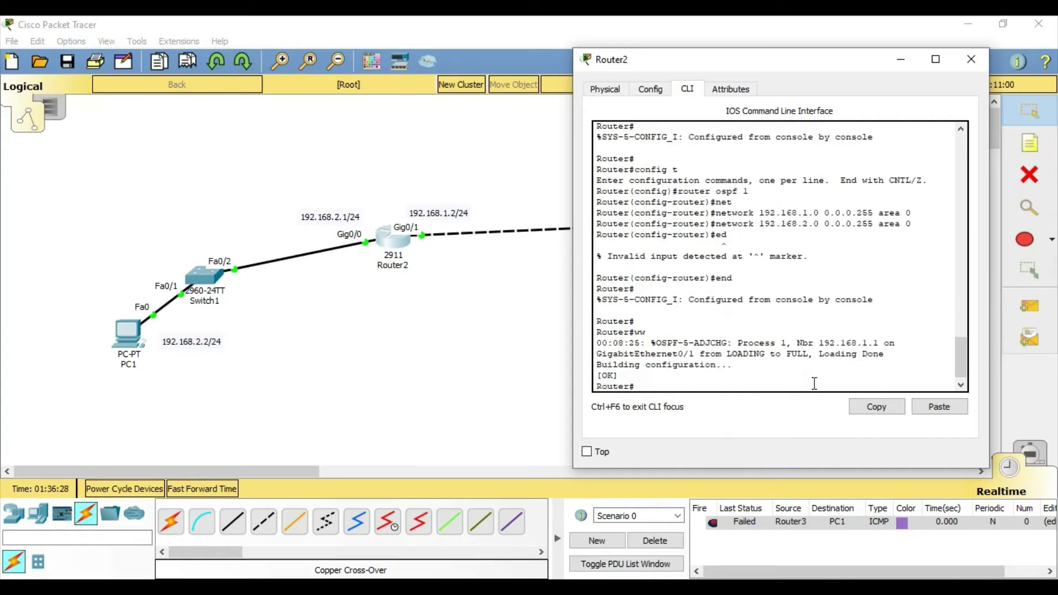
pyautogui.press('Return')
pyautogui.write('wr')
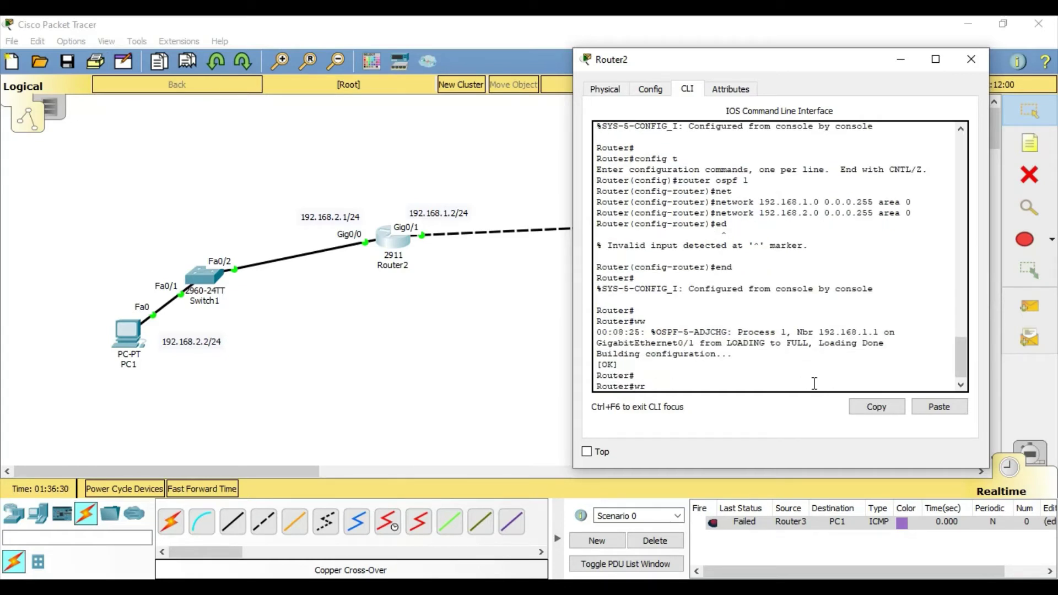
pyautogui.write(' mem')
pyautogui.press('Return')
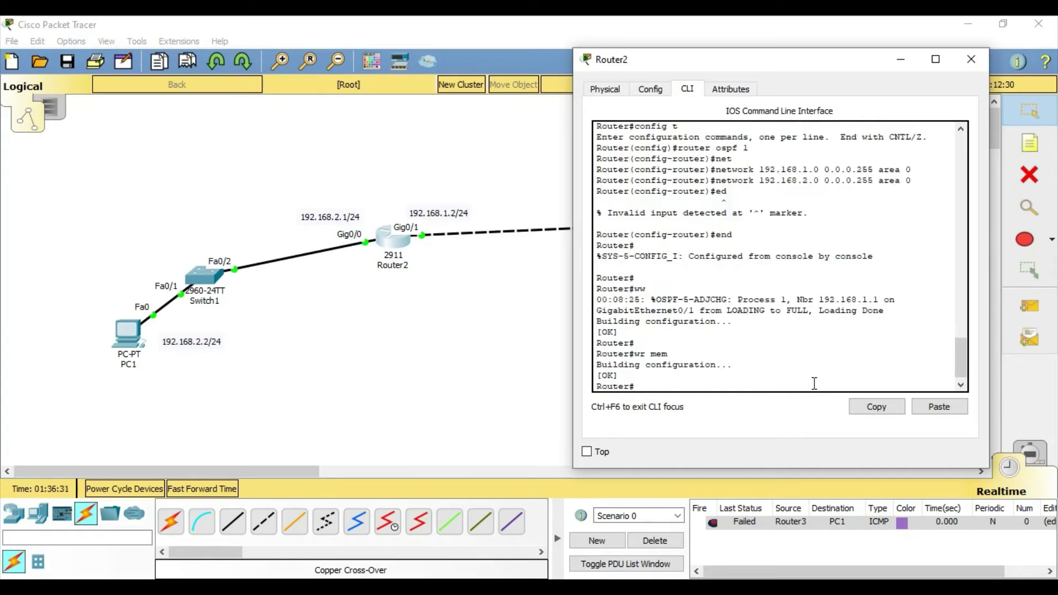
pyautogui.click(970, 59)
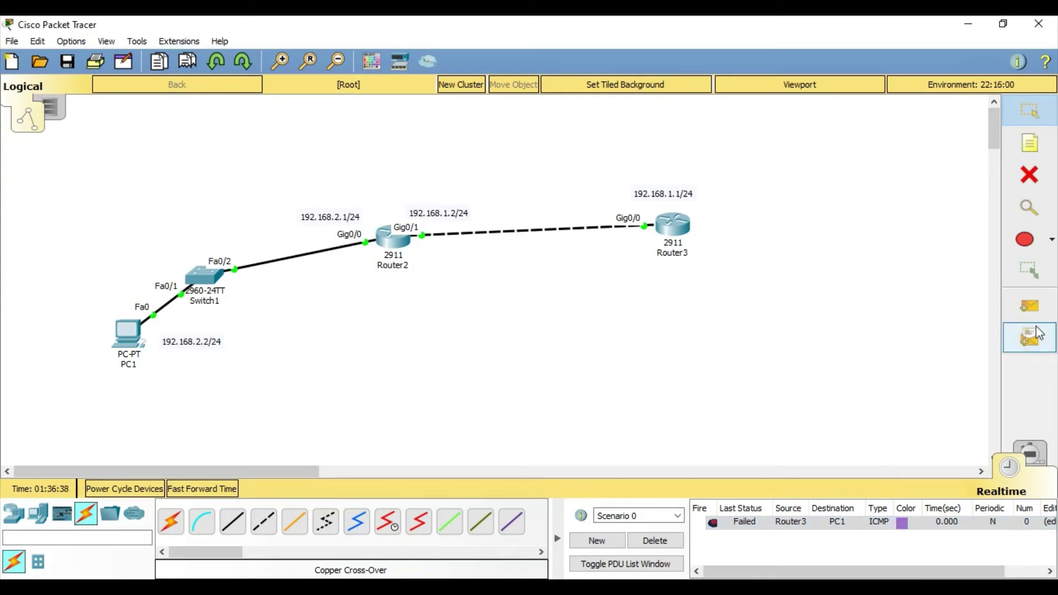
# Send a simple PDU from Router3 to PC1 to test the OSPF routing
pyautogui.click(1029, 306)
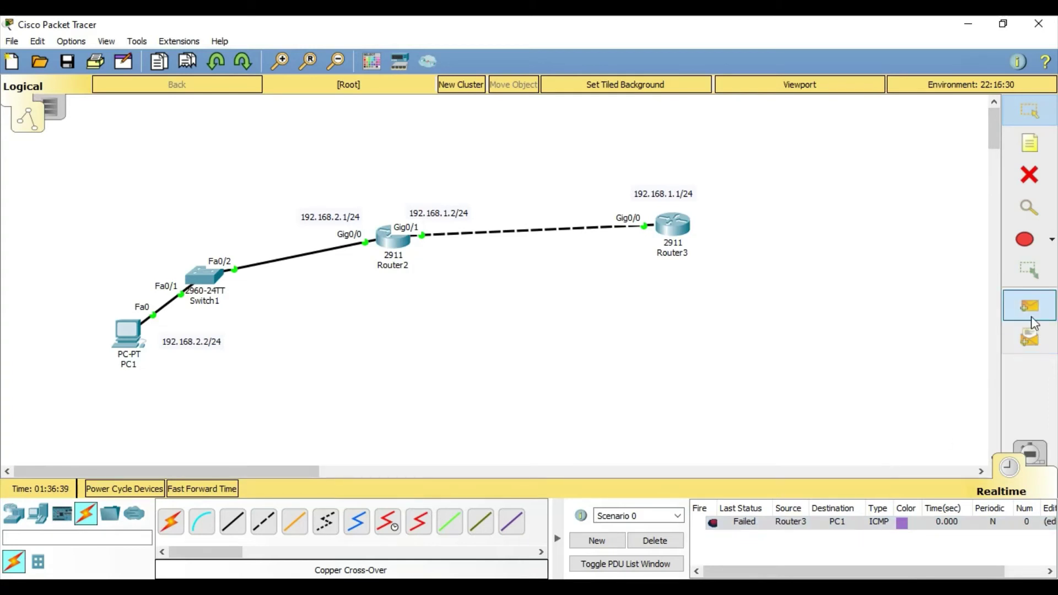
pyautogui.click(673, 225)
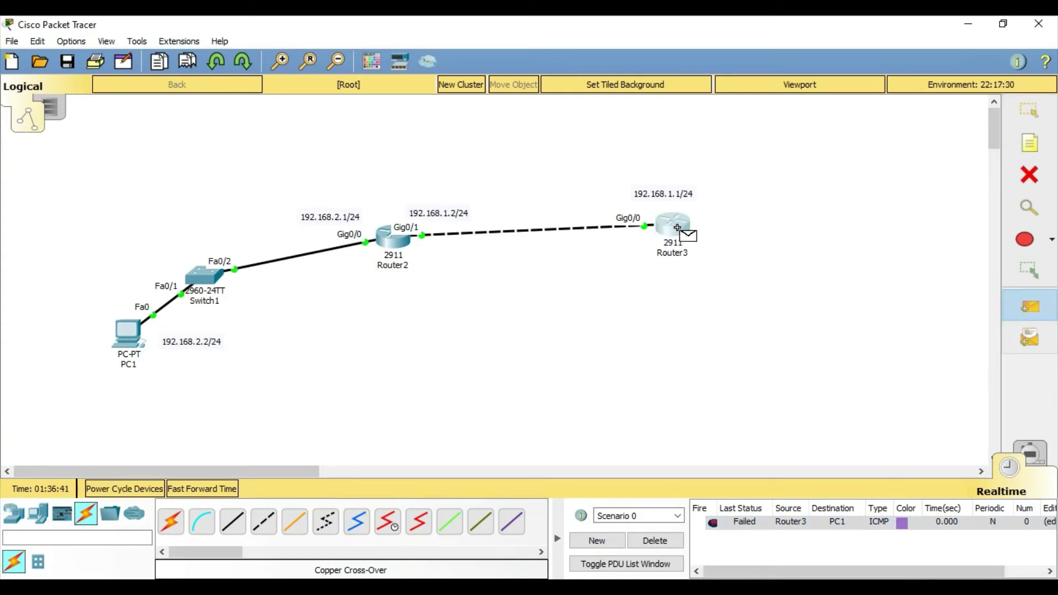
pyautogui.click(132, 331)
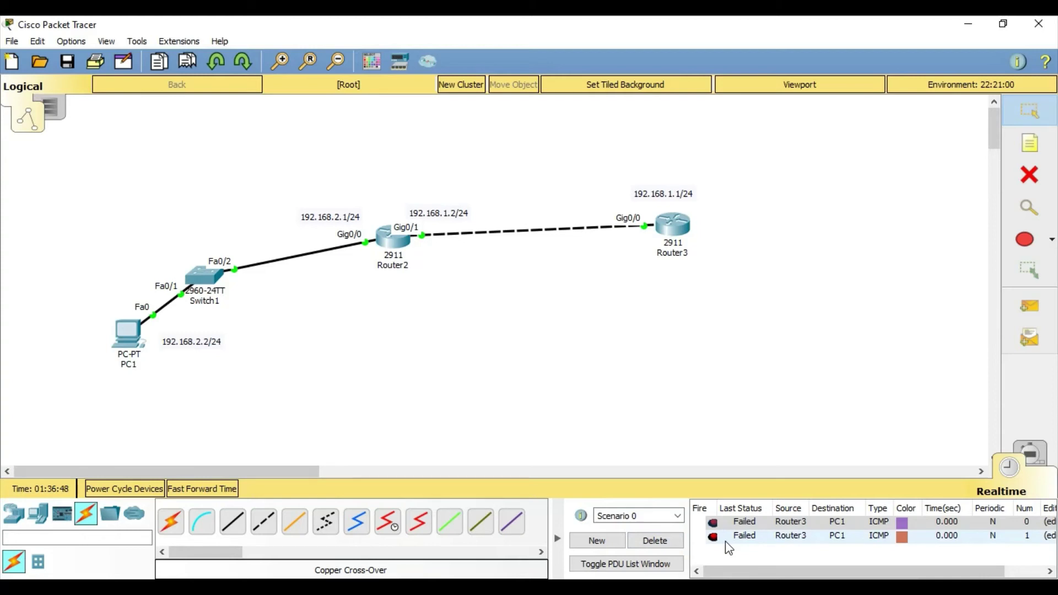
# Send a simple PDU from PC1 to Router3 to test the reverse direction
pyautogui.click(1029, 306)
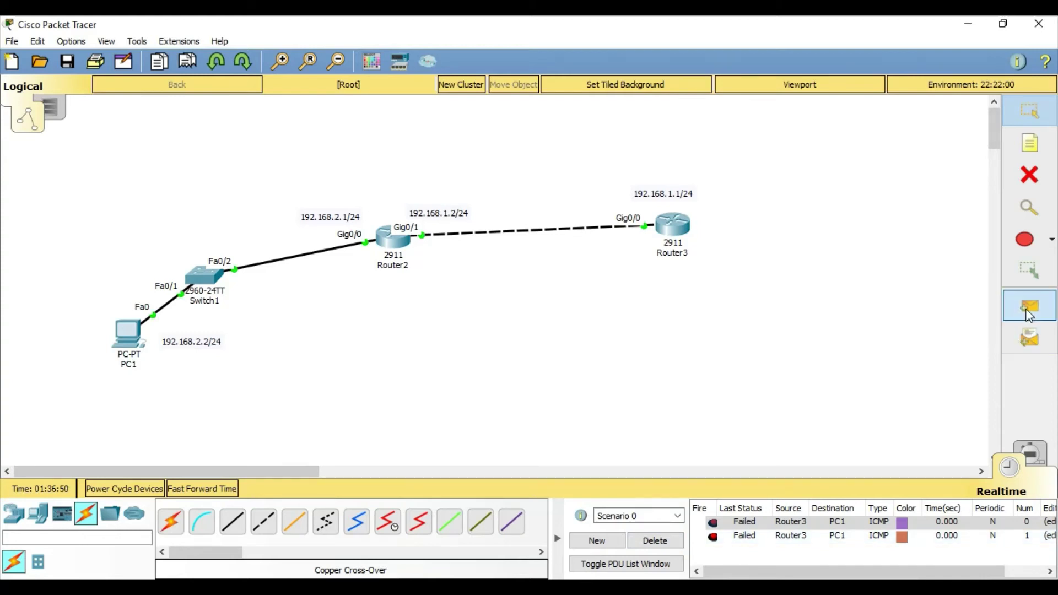
pyautogui.click(130, 333)
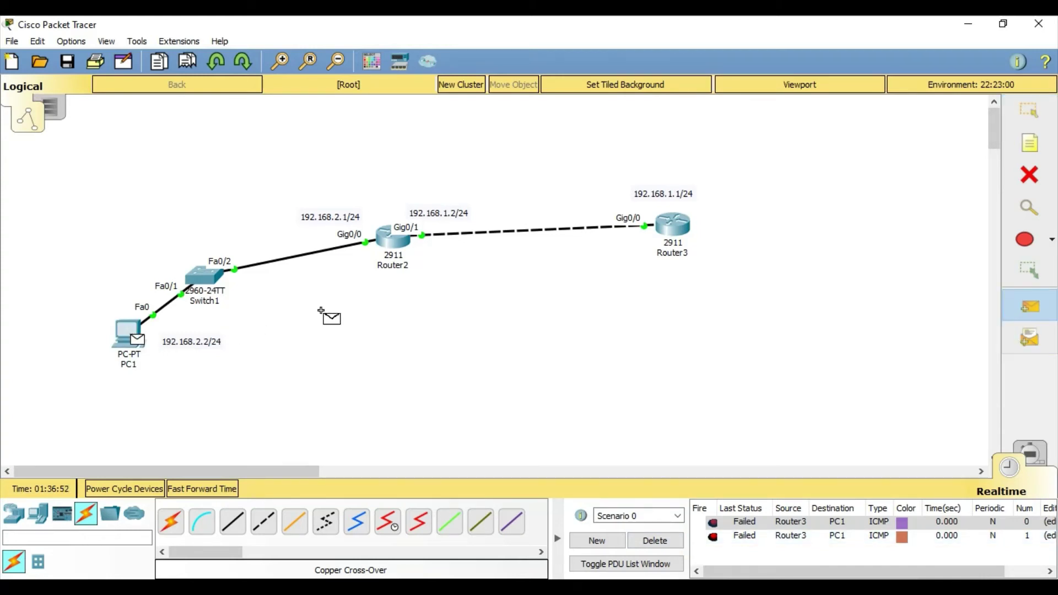
pyautogui.click(671, 225)
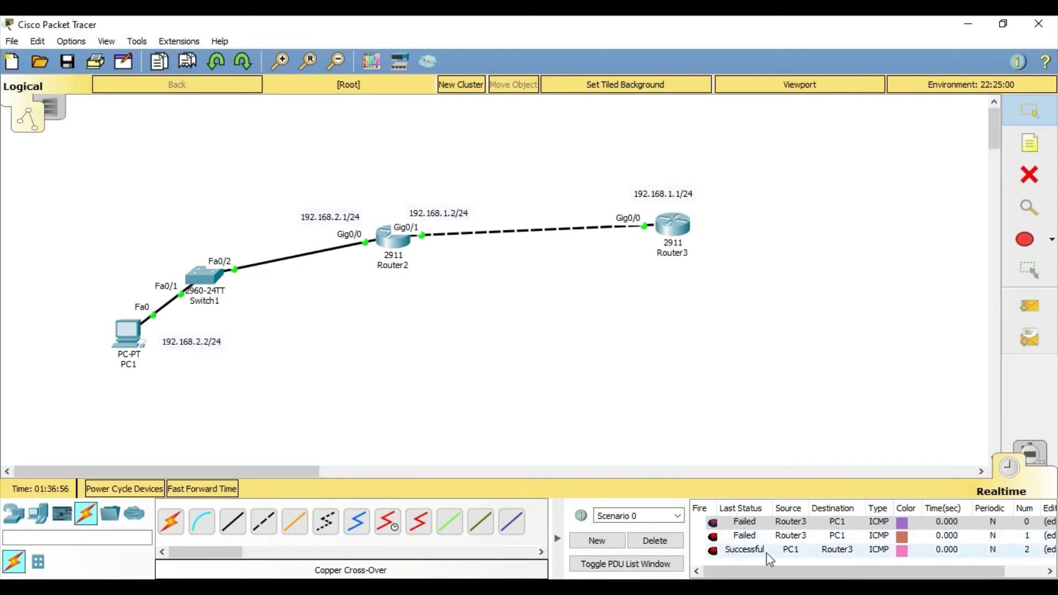
# Send another simple PDU from Router3 to PC1 to retest connectivity
pyautogui.click(1020, 312)
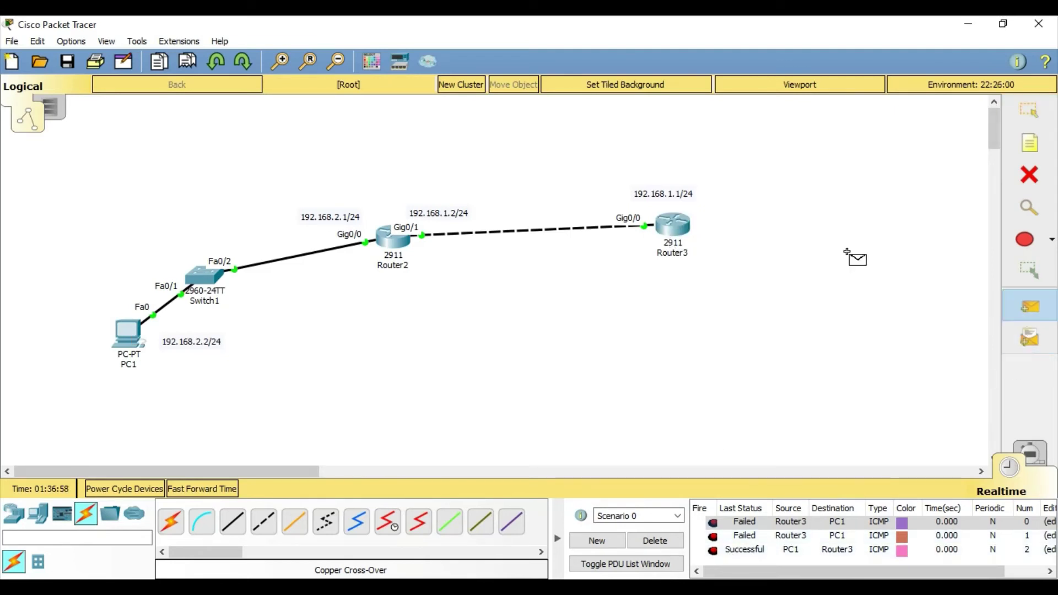
pyautogui.click(675, 229)
pyautogui.click(131, 333)
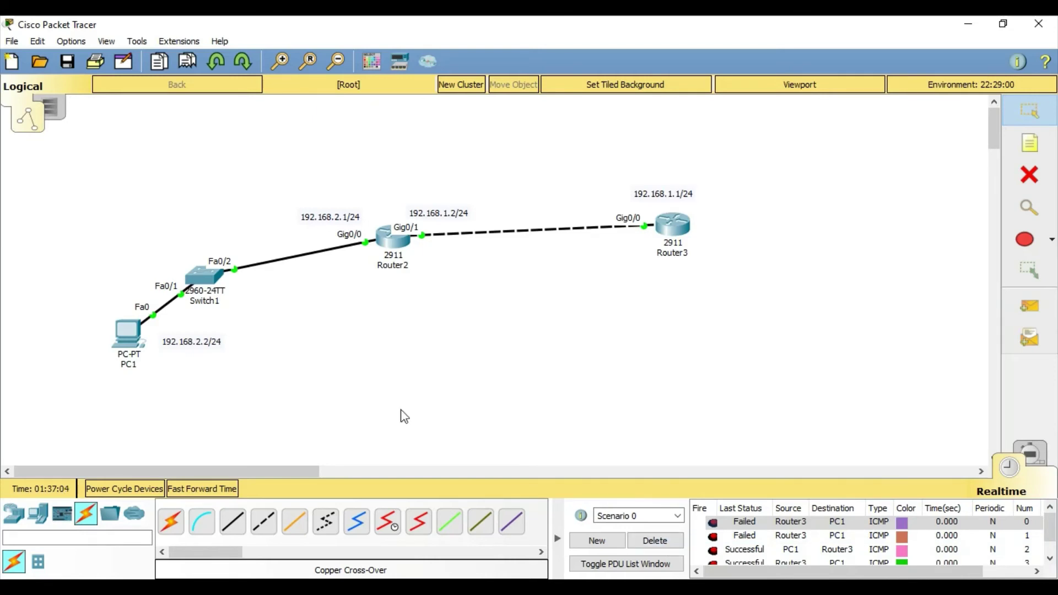
# Ping 192.168.1.1 from PC1's Command Prompt to test the route to Router3, and close the PC1 window
pyautogui.click(122, 339)
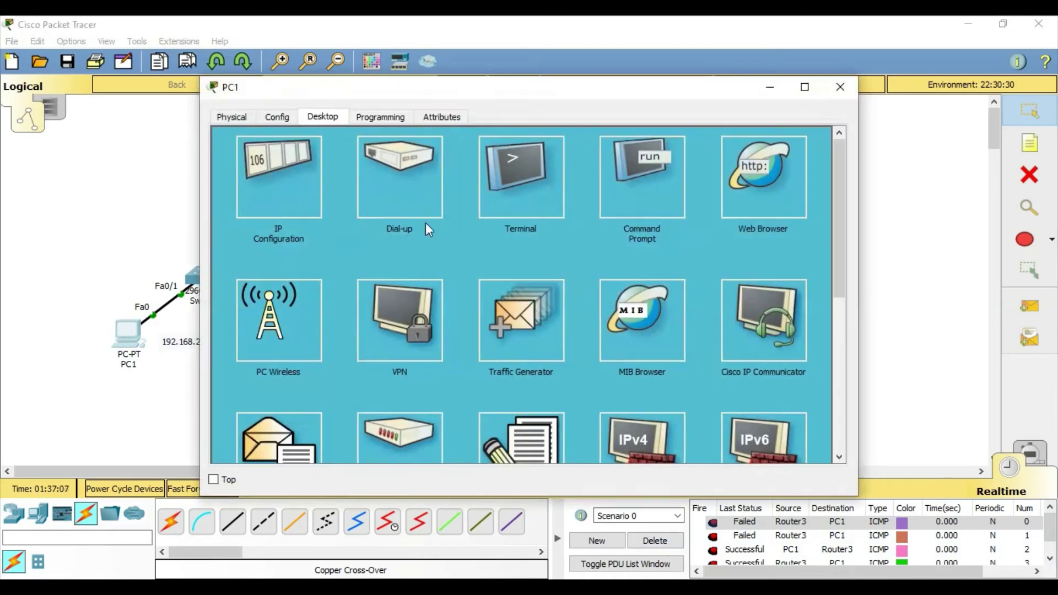
pyautogui.click(623, 185)
pyautogui.write('p')
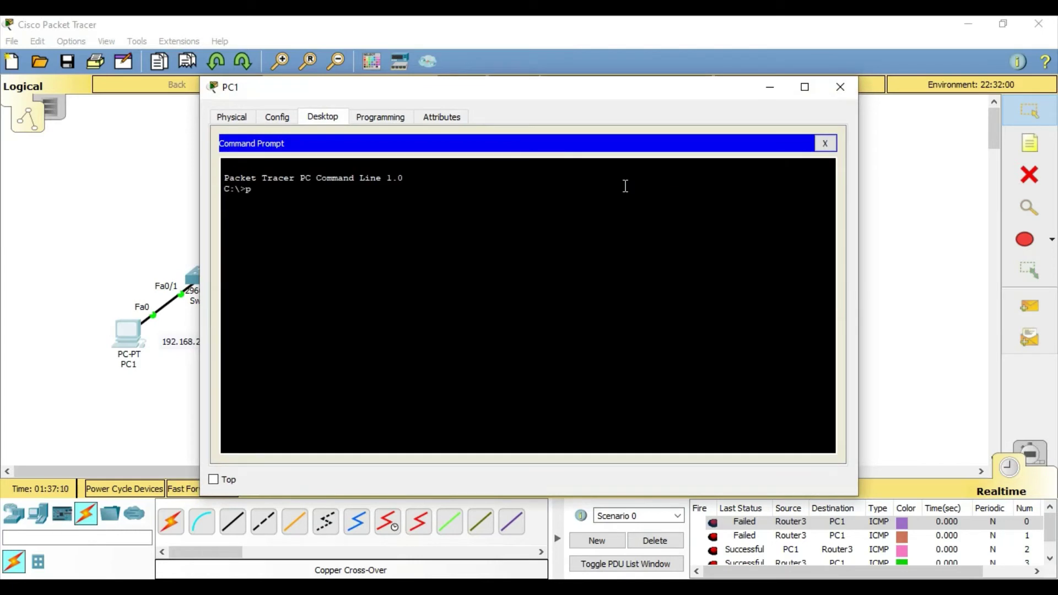
pyautogui.write('ing 192.168')
pyautogui.moveTo(572, 91); pyautogui.dragTo(374, 410)
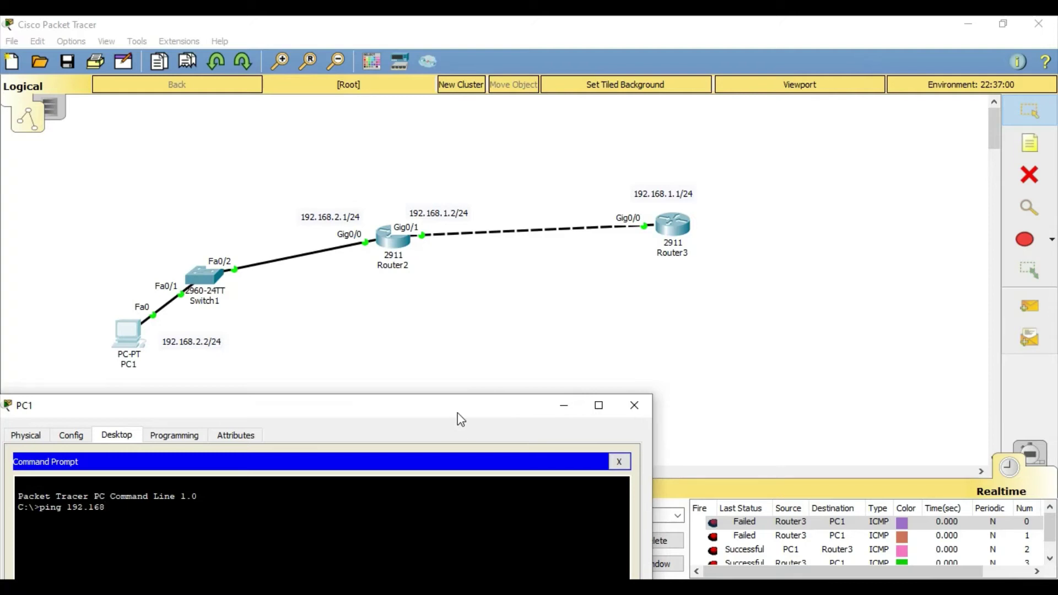
pyautogui.moveTo(457, 412); pyautogui.dragTo(676, 168)
pyautogui.write('.1')
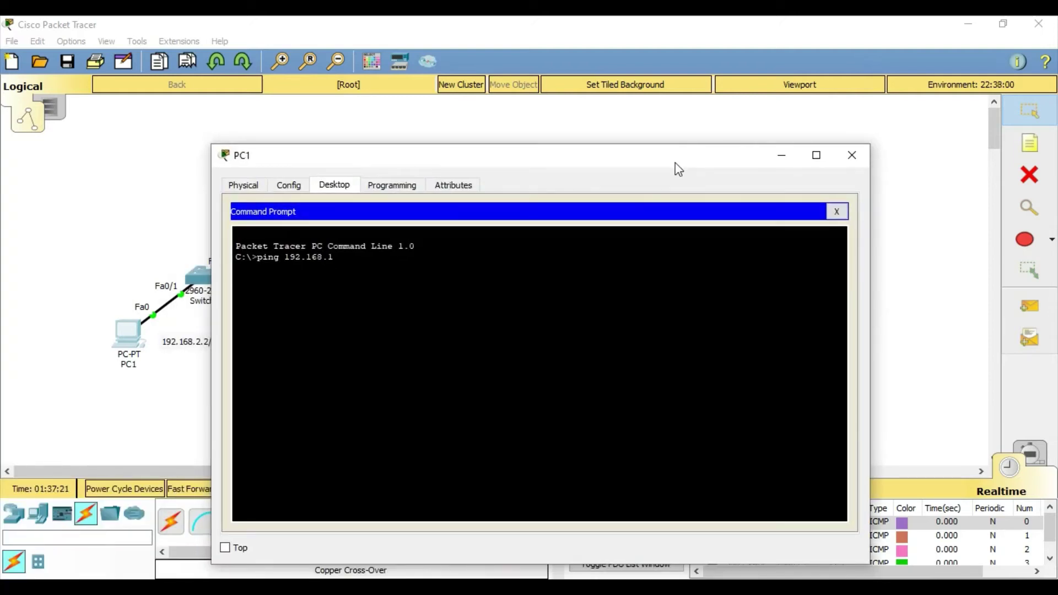
pyautogui.write('.1')
pyautogui.press('Return')
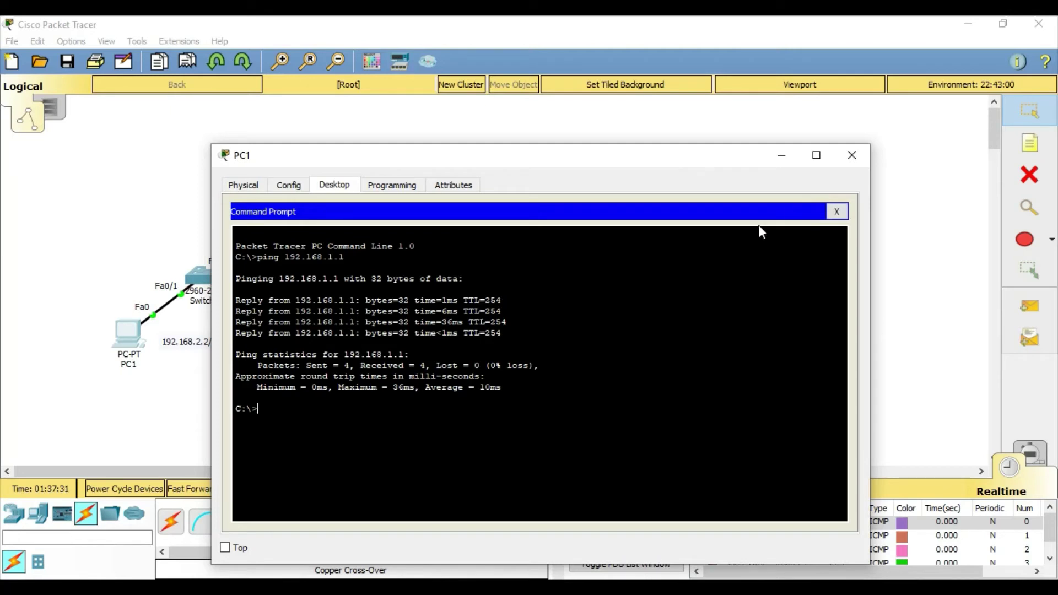
pyautogui.click(845, 156)
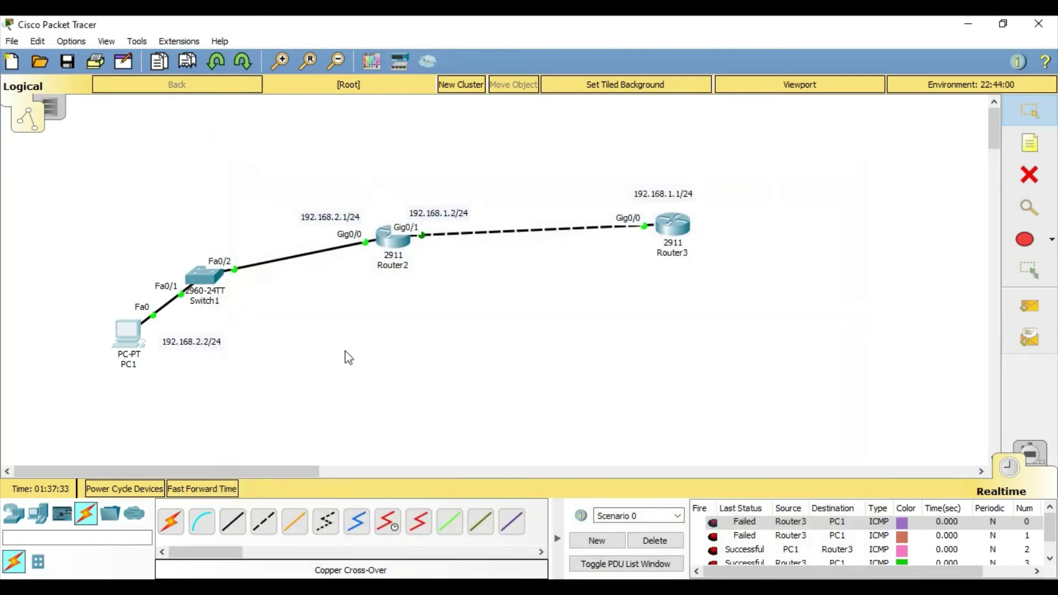
# Turn on the Netflow Collector service on PC1 and close the PC1 window
pyautogui.click(131, 330)
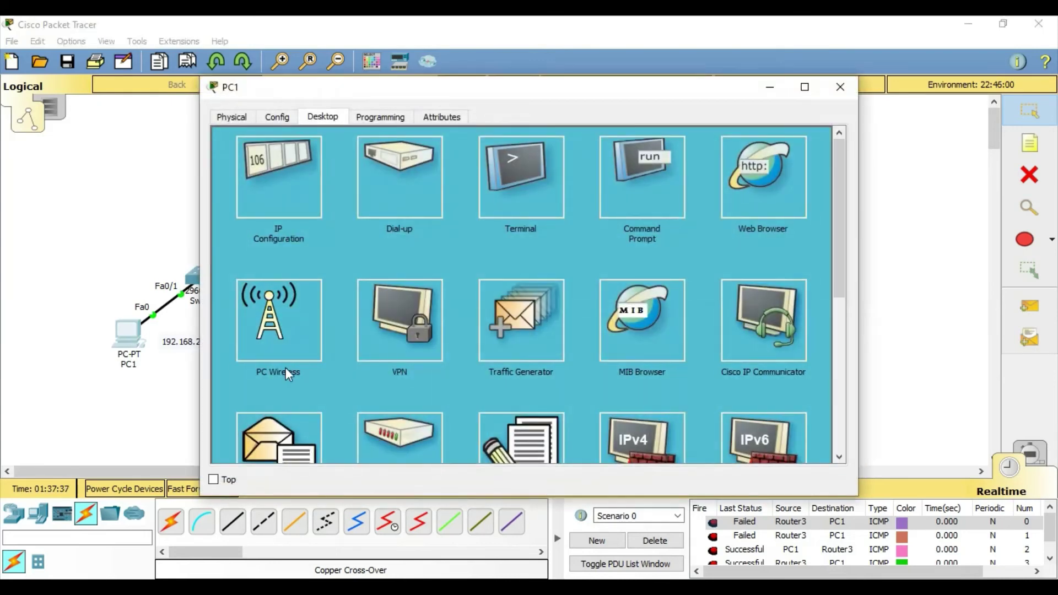
pyautogui.scroll(-3, 285, 368)
pyautogui.scroll(-3, 286, 374)
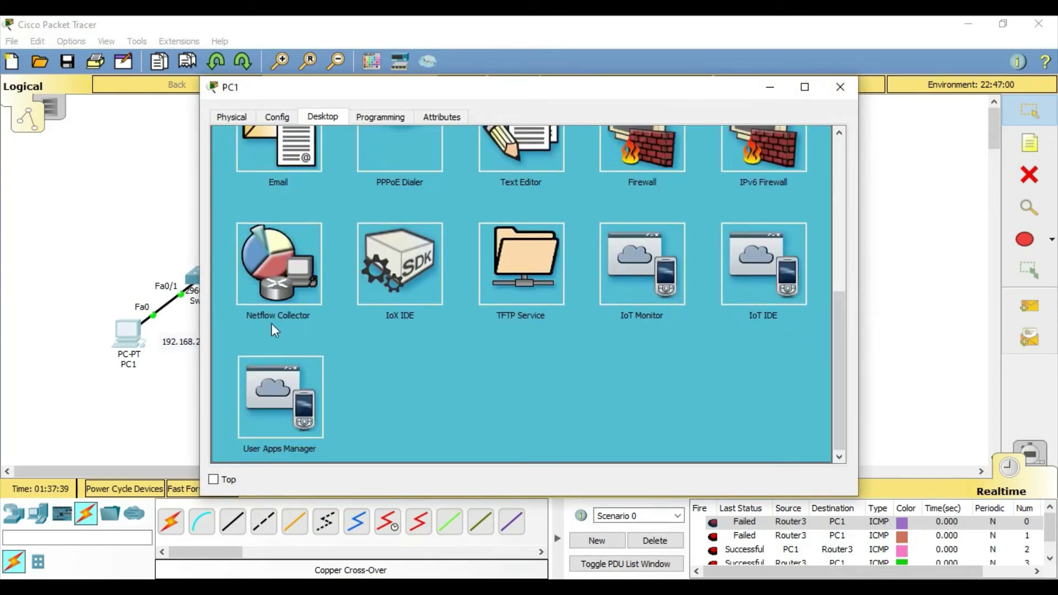
pyautogui.click(279, 283)
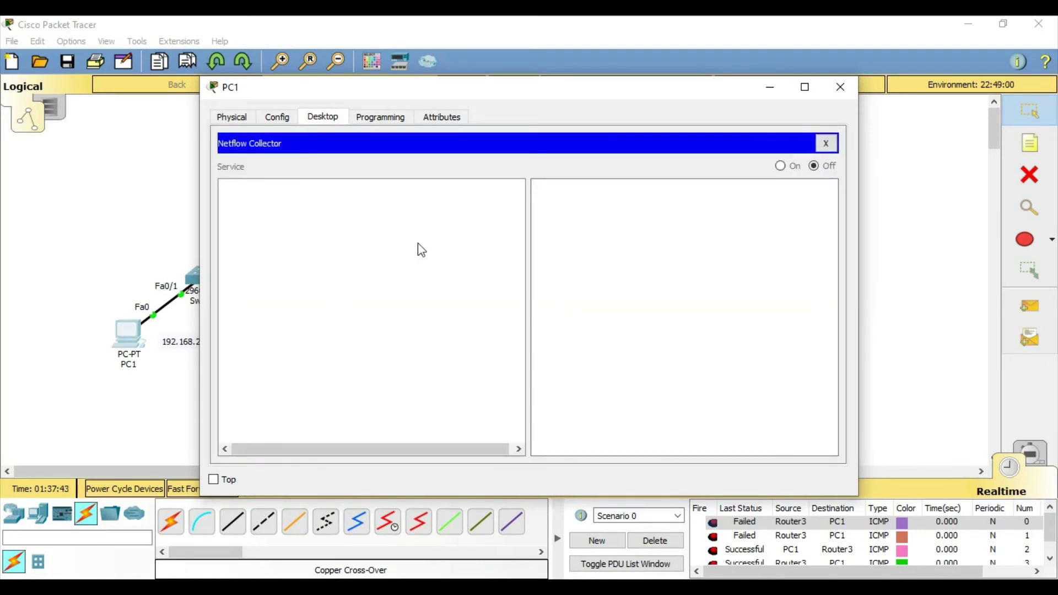
pyautogui.click(780, 166)
pyautogui.click(836, 96)
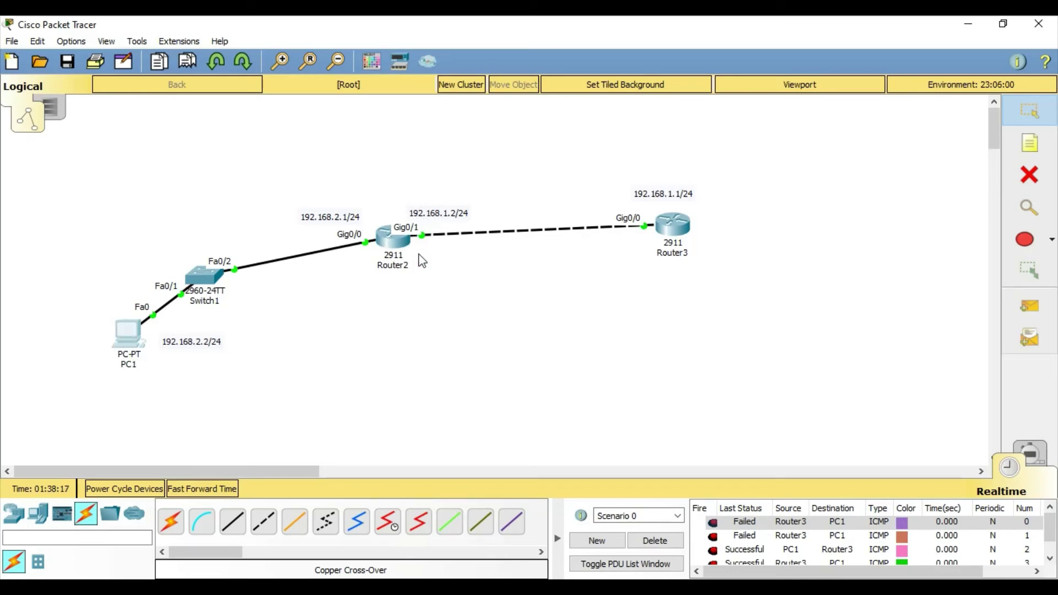
# Open Router2's command line and enter global configuration mode with config t
pyautogui.click(395, 247)
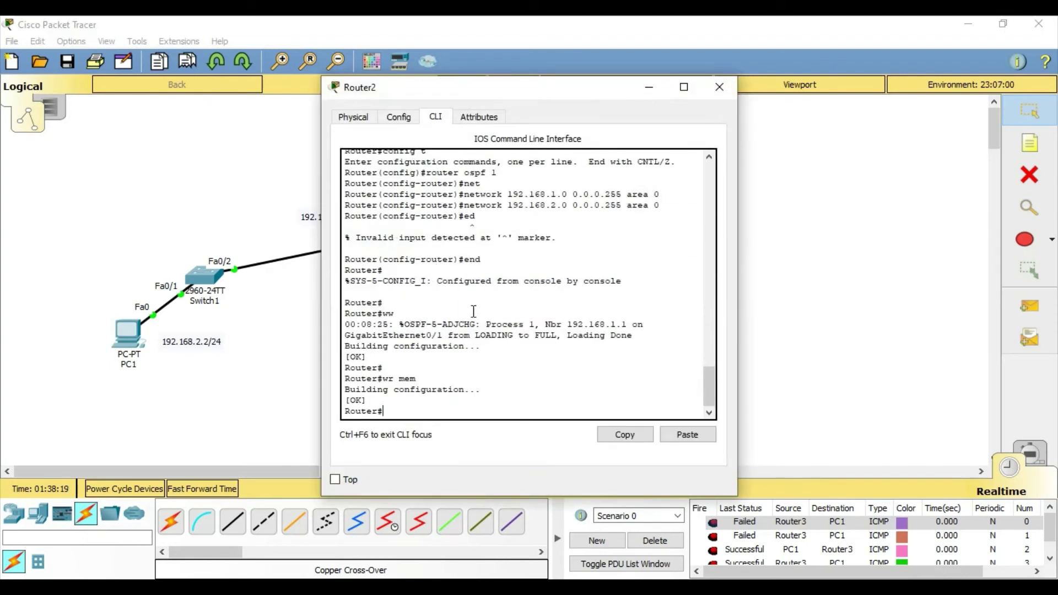
pyautogui.press('Return')
pyautogui.press('Return')
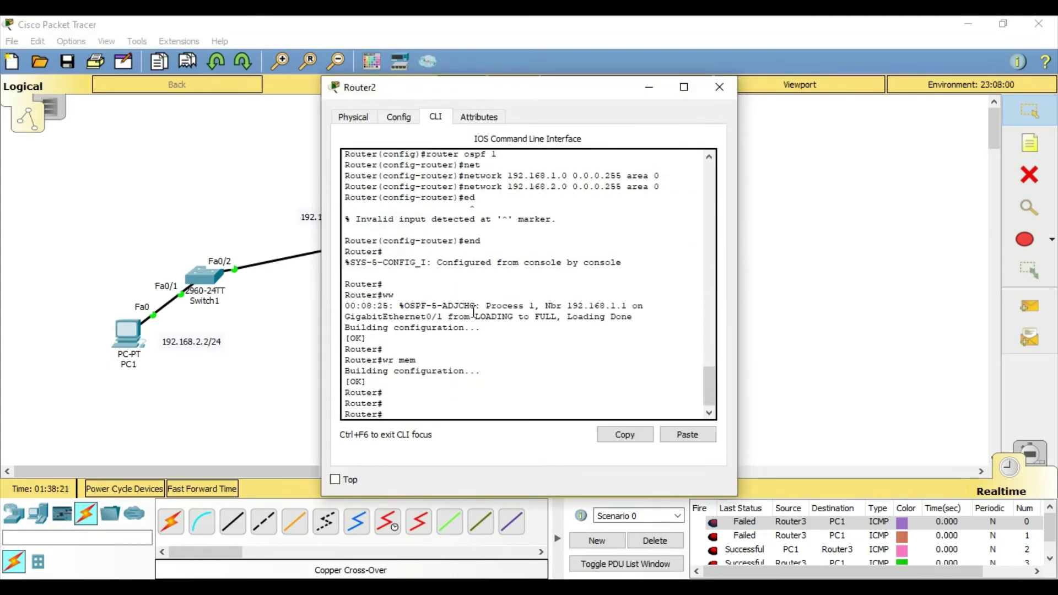
pyautogui.write('coni')
pyautogui.write('ig t')
pyautogui.press('Return')
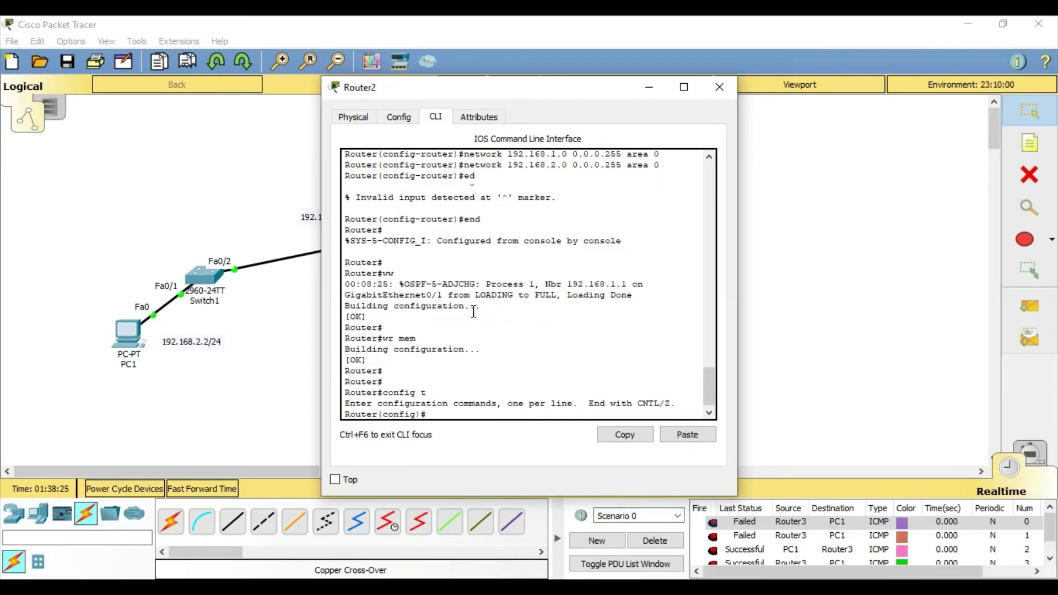
# Set Router2's NetFlow export destination to 192.168.2.2 on UDP port 9996 using ip flow-export destination
pyautogui.write('ip flow')
pyautogui.press('Tab')
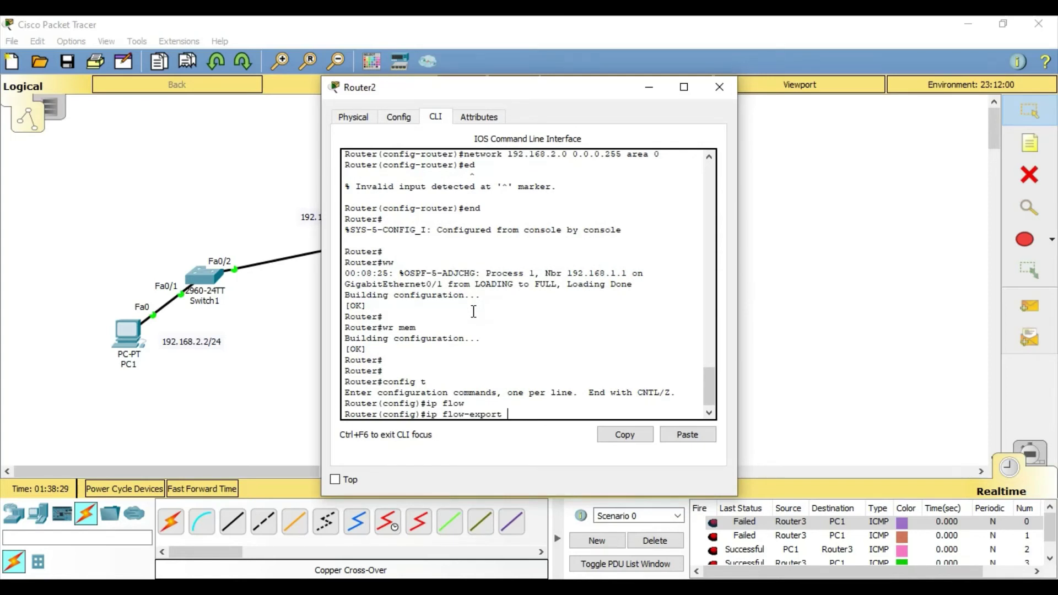
pyautogui.write('dest')
pyautogui.press('Tab')
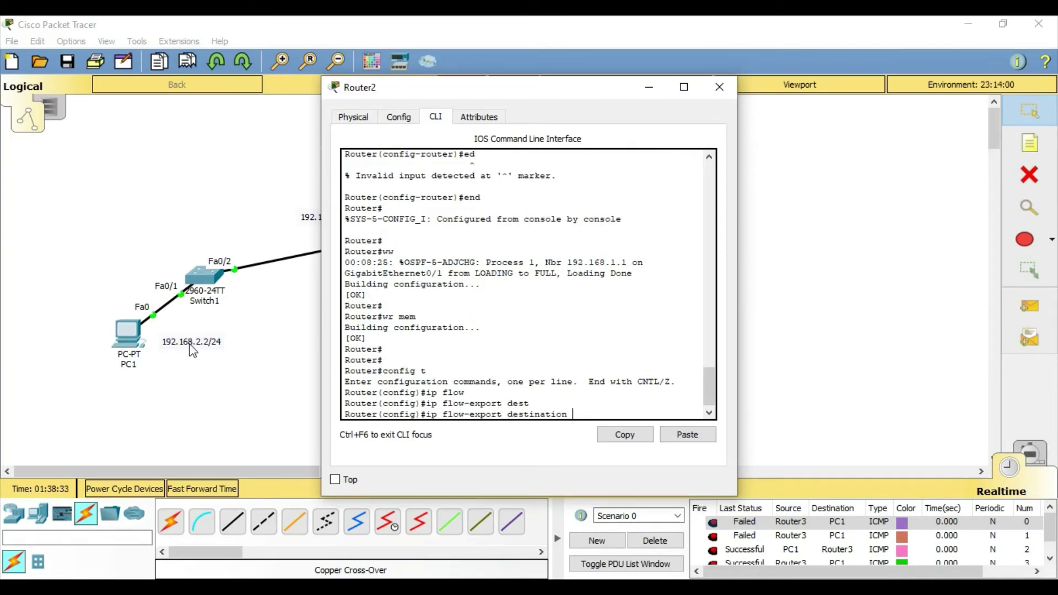
pyautogui.write('192.168.2.2')
pyautogui.write('?')
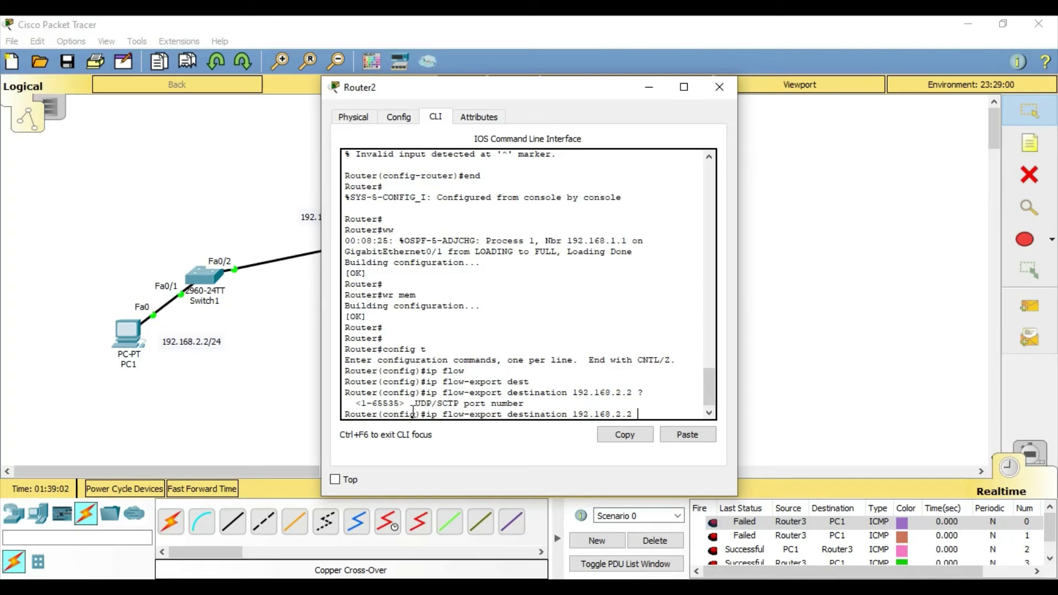
pyautogui.write('9996')
pyautogui.press('Return')
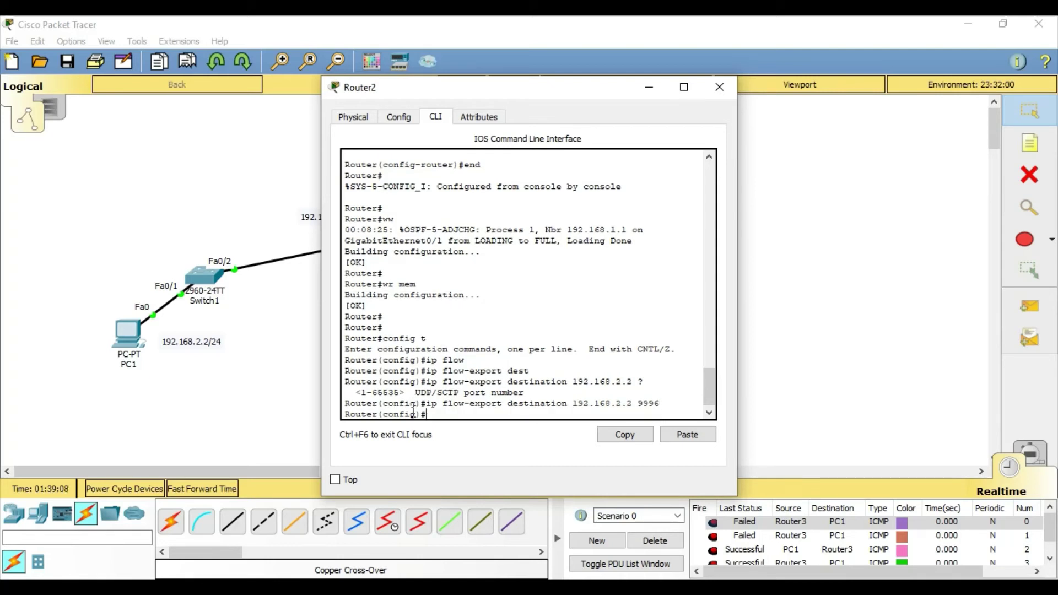
# Look up the supported NetFlow export versions on Router2 and set ip flow-export version 9
pyautogui.write('ip flow')
pyautogui.press('Tab')
pyautogui.write('-export ver')
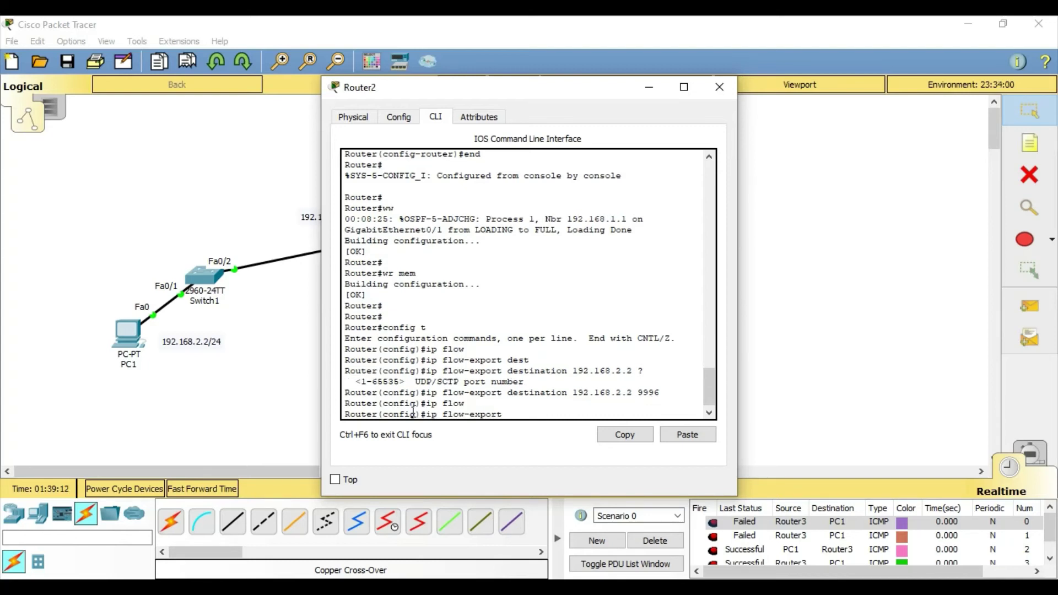
pyautogui.press('Tab')
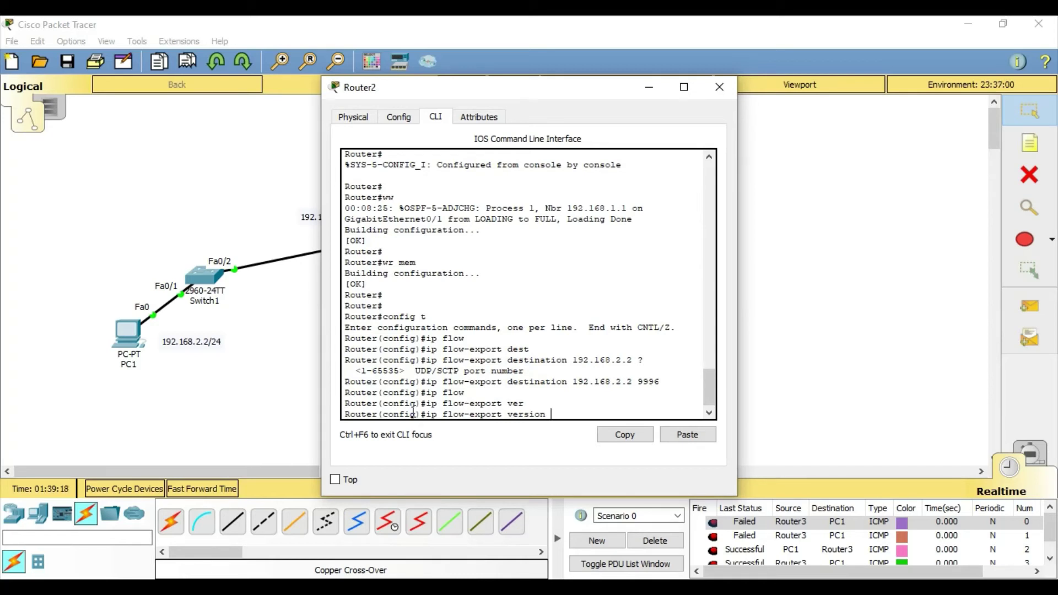
pyautogui.write('?')
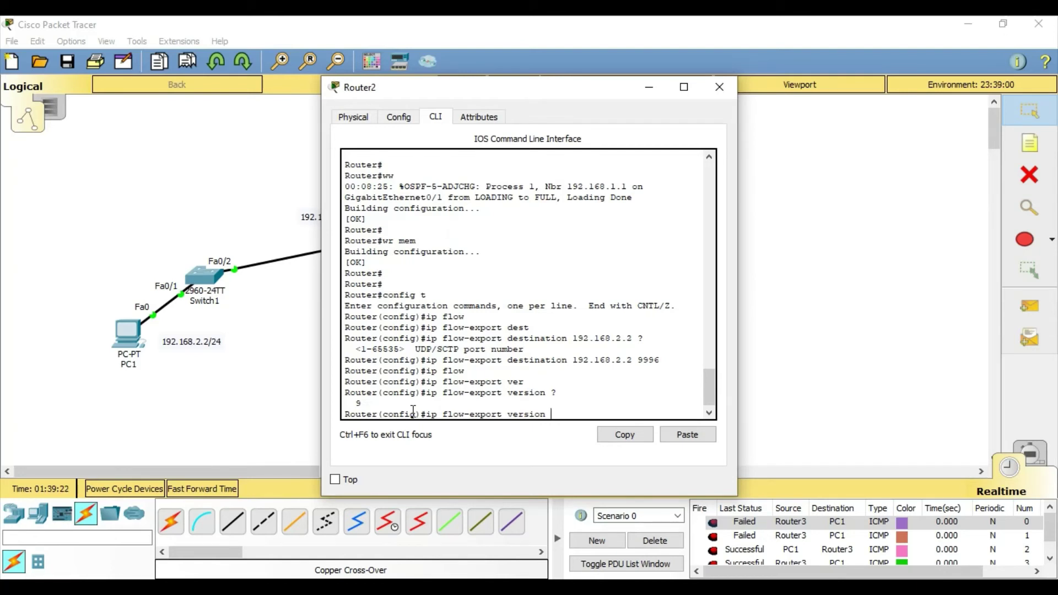
pyautogui.write('9')
pyautogui.press('Return')
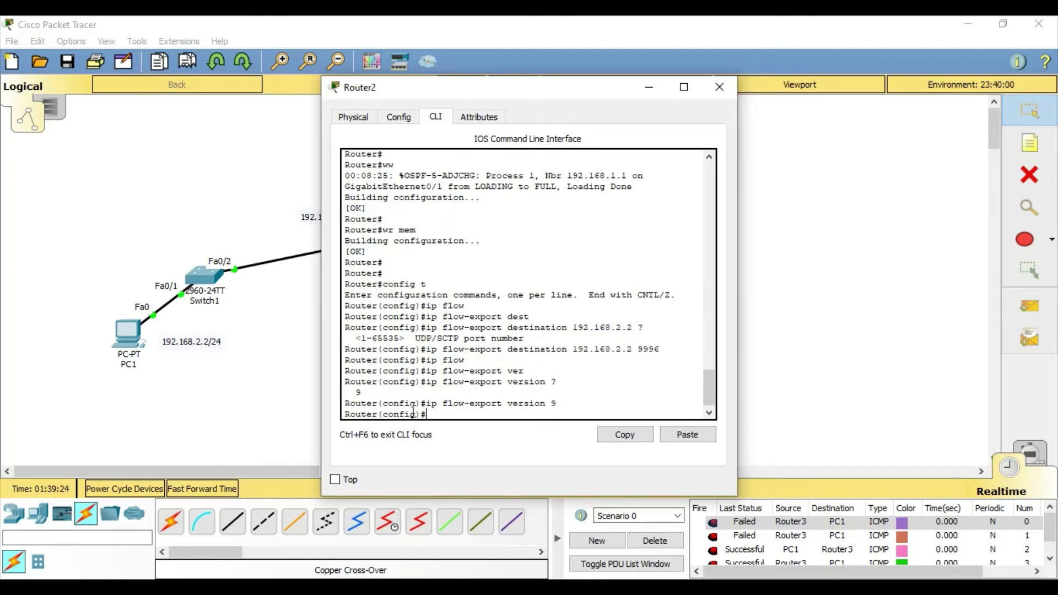
pyautogui.write('end')
pyautogui.press('BackSpace')
pyautogui.press('BackSpace')
pyautogui.press('BackSpace')
pyautogui.press('Return')
pyautogui.press('Return')
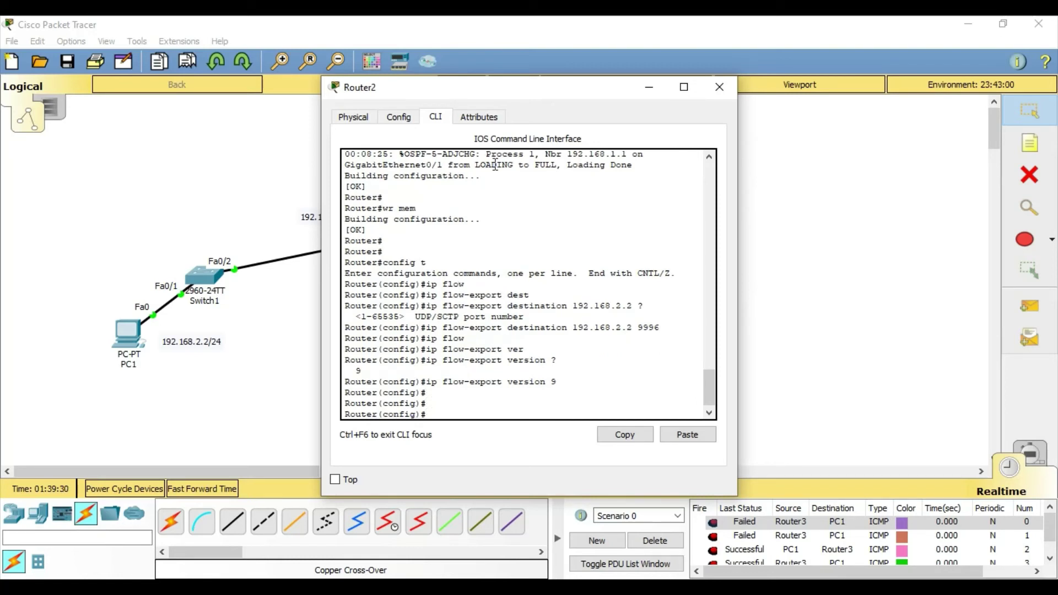
# Enable inbound NetFlow on Router2's g0/0 interface with ip flow ingress, after listing the ip flow options
pyautogui.moveTo(493, 103); pyautogui.dragTo(710, 280)
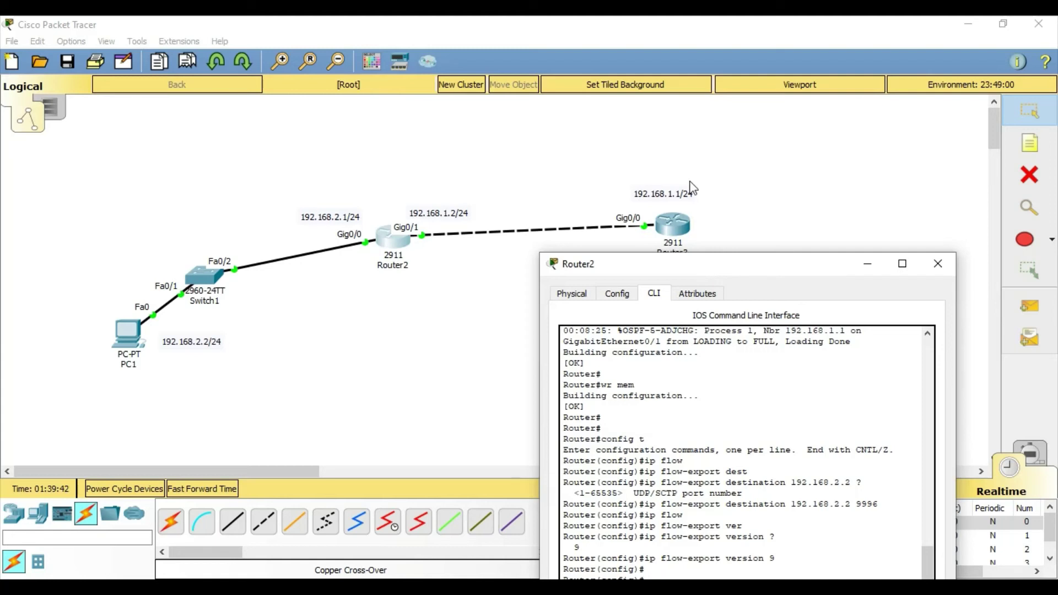
pyautogui.moveTo(688, 263); pyautogui.dragTo(662, 112)
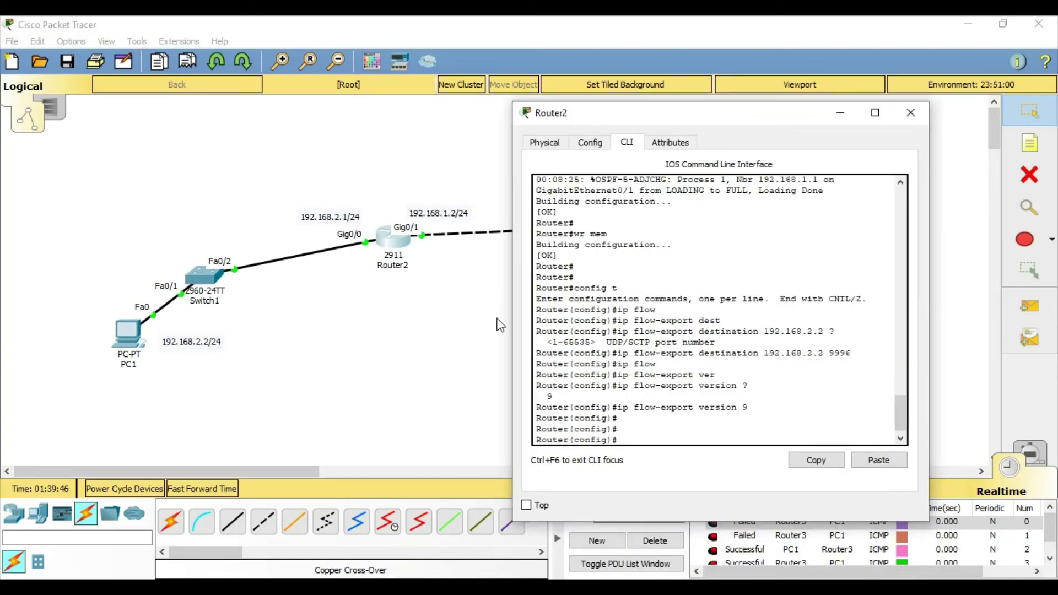
pyautogui.write('int g0/0')
pyautogui.press('Return')
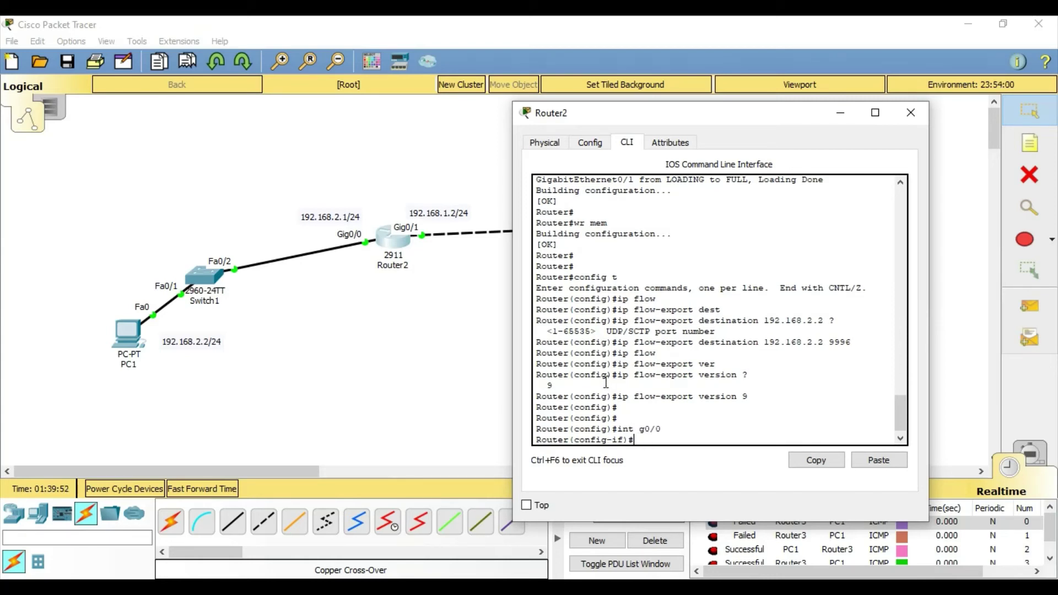
pyautogui.write('ip flo')
pyautogui.press('Tab')
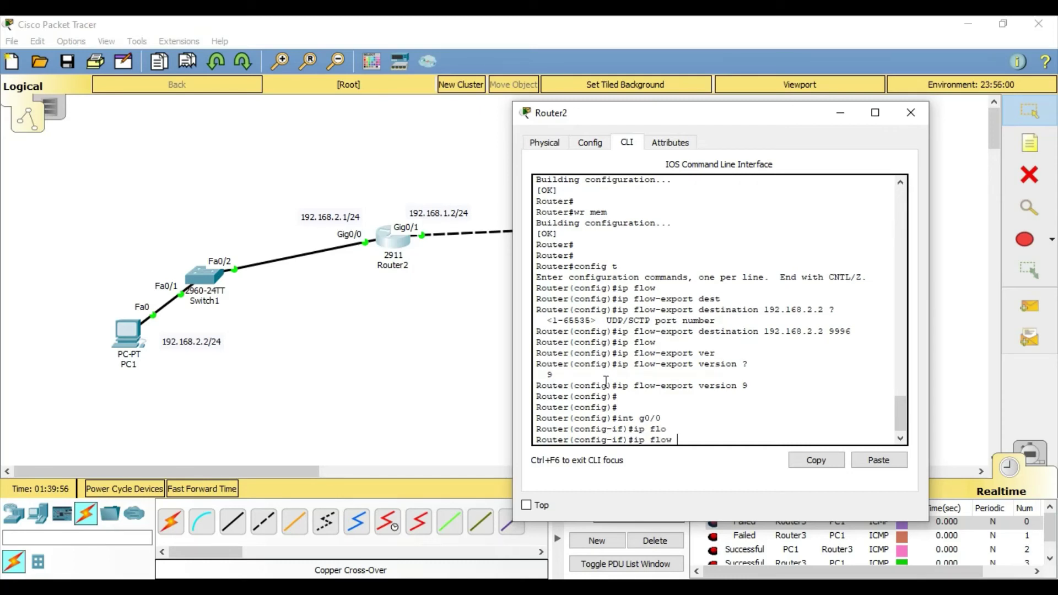
pyautogui.write('?')
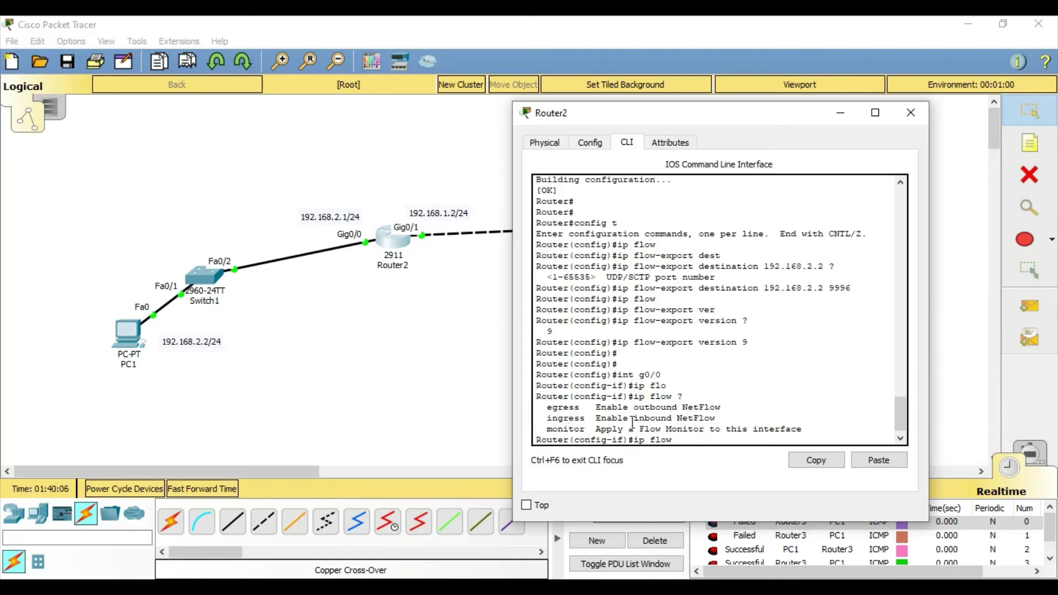
pyautogui.write('ingress')
pyautogui.press('Tab')
pyautogui.press('Return')
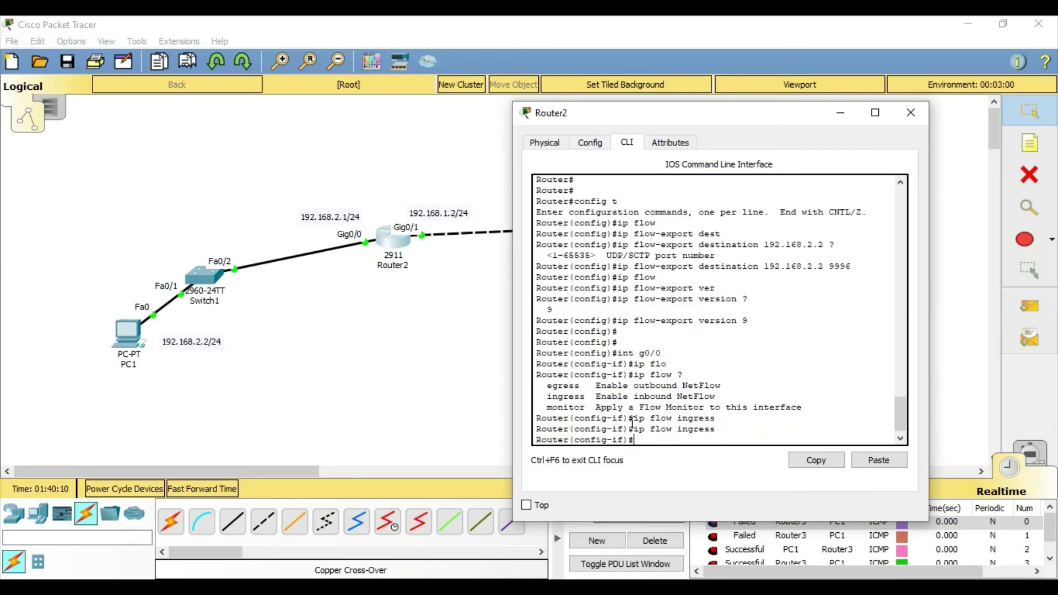
# Enable outbound NetFlow on Router2's g0/1 interface with ip flow egress
pyautogui.write('int g0/1')
pyautogui.press('Return')
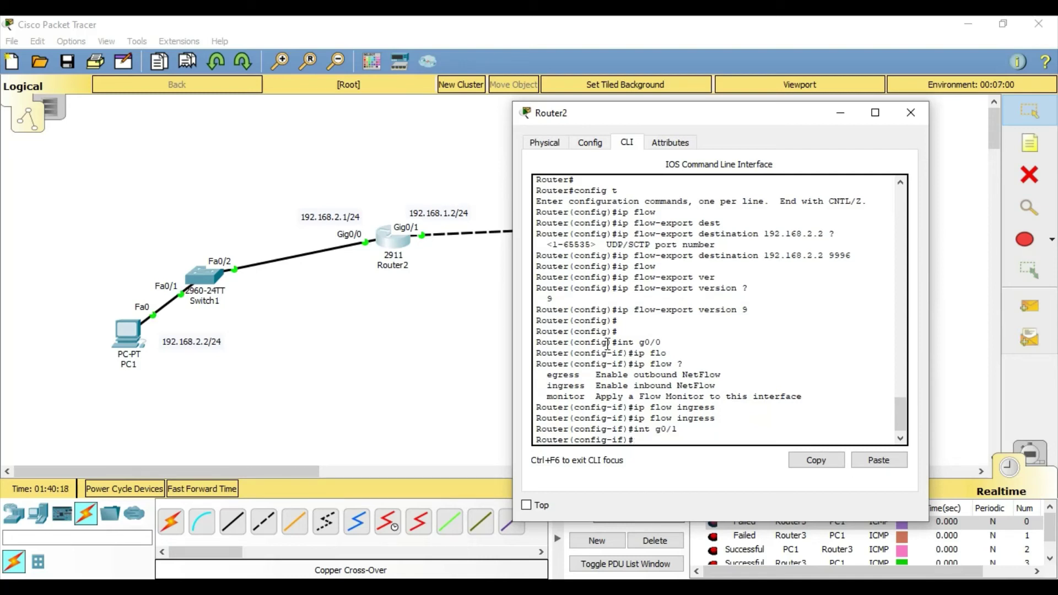
pyautogui.write('ip flow')
pyautogui.press('Tab')
pyautogui.write('egres')
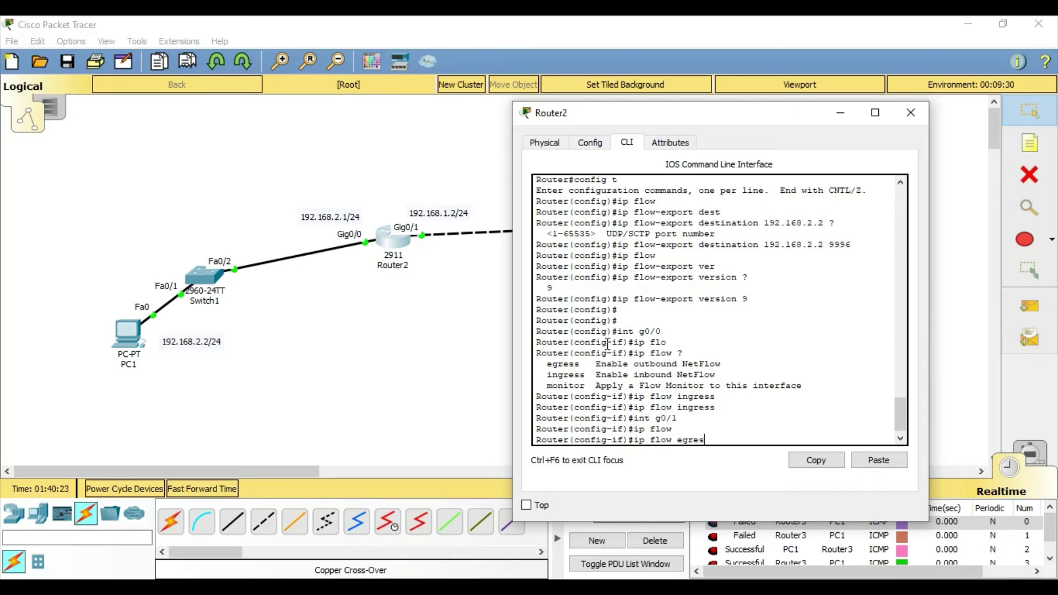
pyautogui.press('Tab')
pyautogui.press('Return')
pyautogui.press('Return')
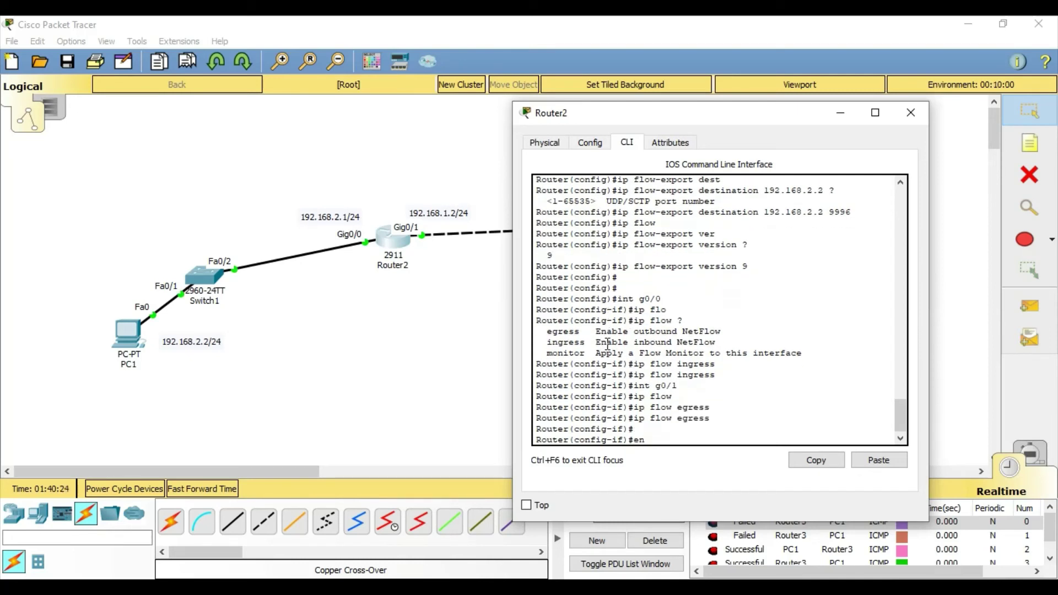
# Exit Router2's configuration mode with end and close the router's window
pyautogui.write('end')
pyautogui.press('Return')
pyautogui.press('Return')
pyautogui.press('Return')
pyautogui.press('Return')
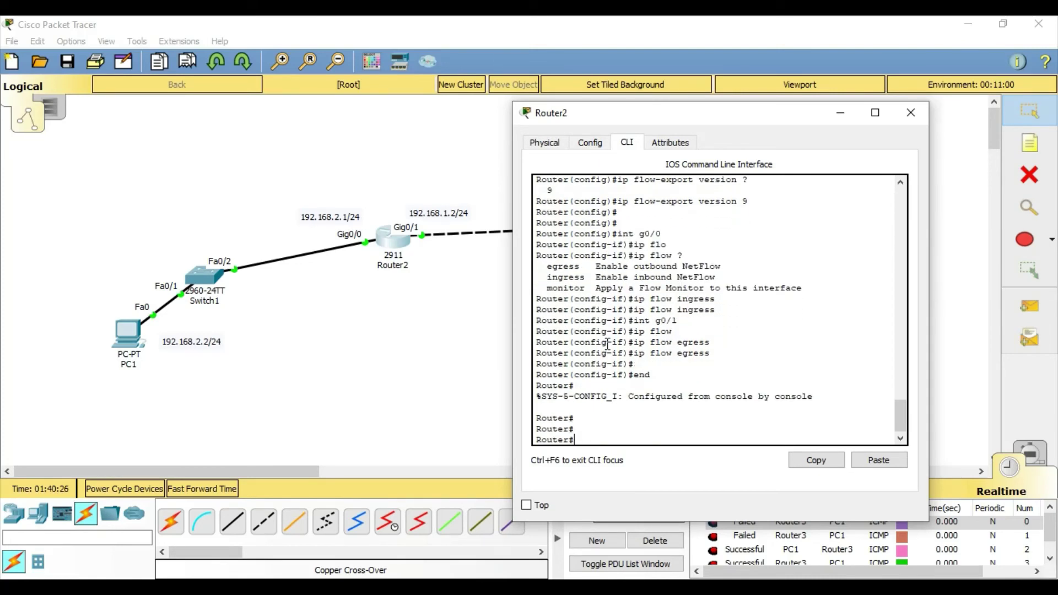
pyautogui.click(911, 113)
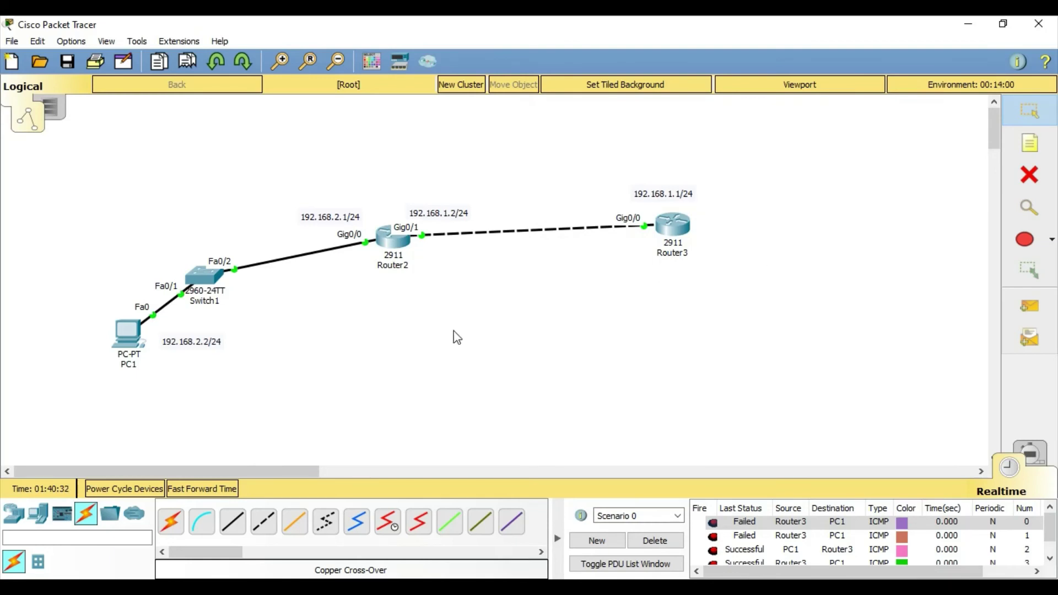
# Ping 192.168.1.1 from PC1's command prompt to generate traffic, and close PC1's window
pyautogui.click(124, 341)
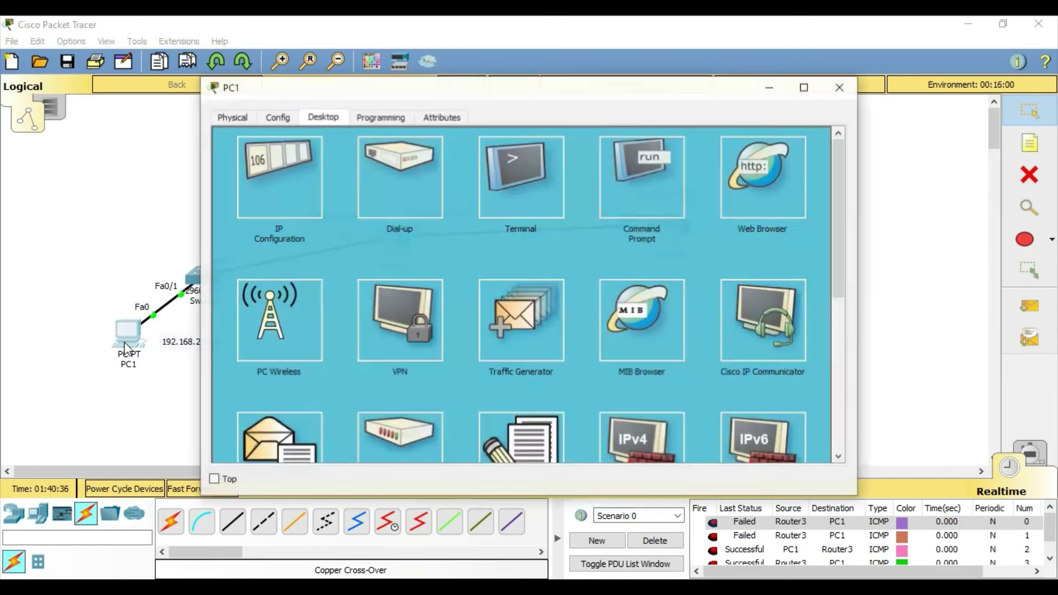
pyautogui.click(623, 188)
pyautogui.press('Up')
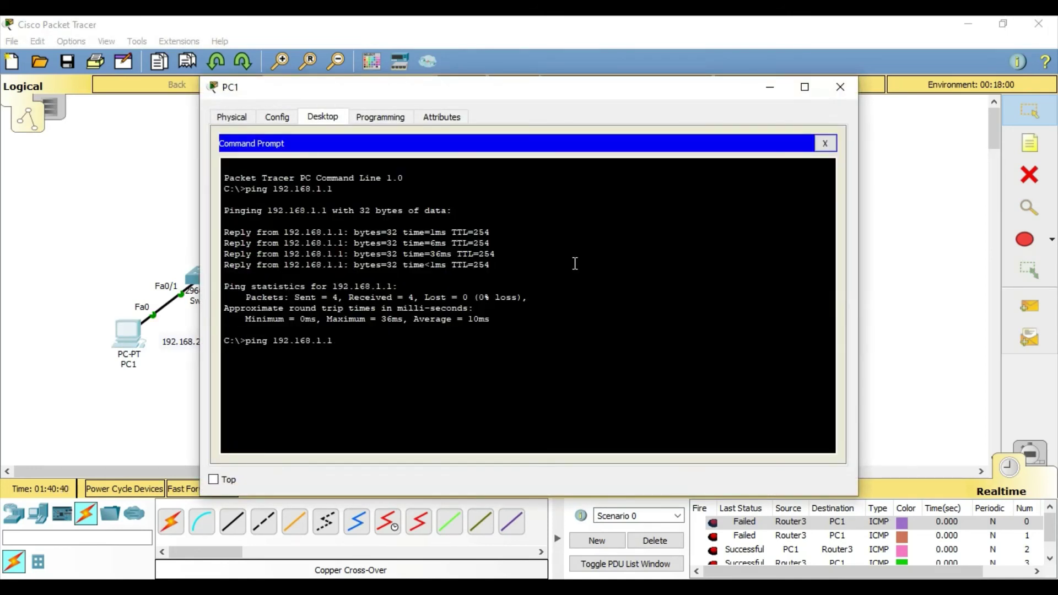
pyautogui.press('Return')
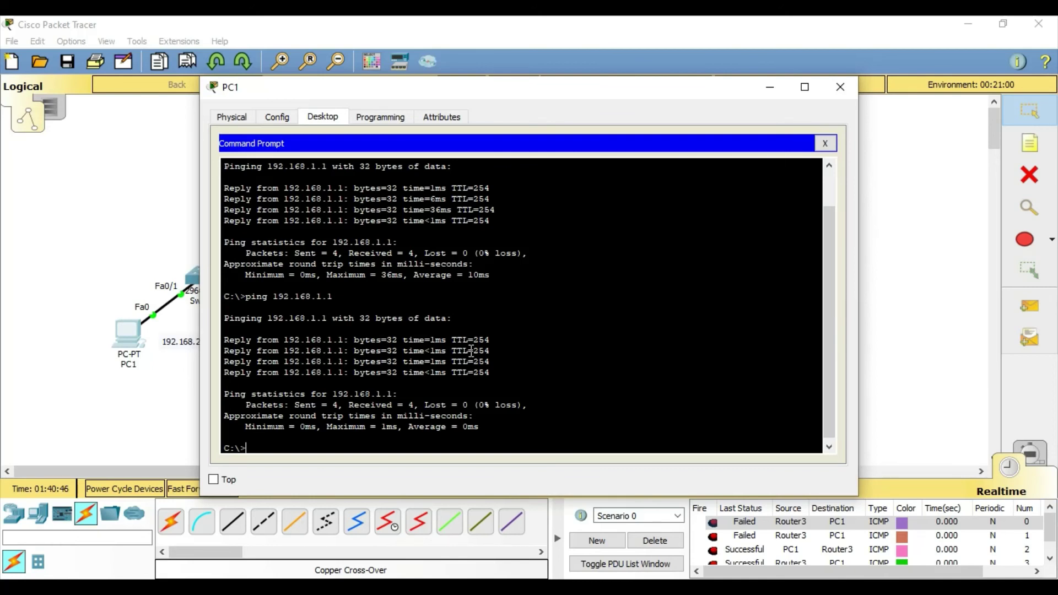
pyautogui.click(838, 77)
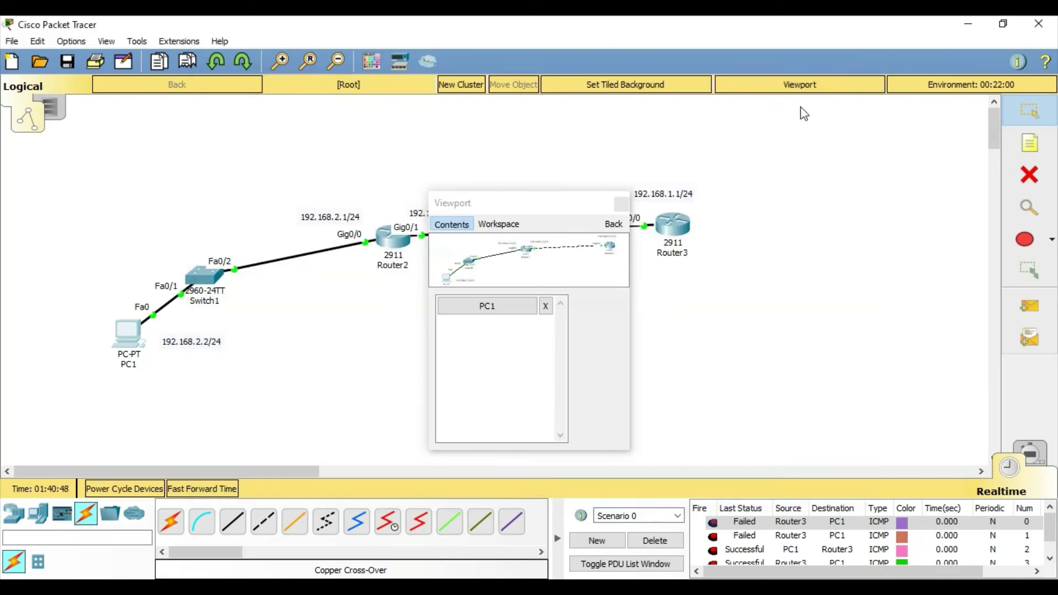
pyautogui.click(621, 204)
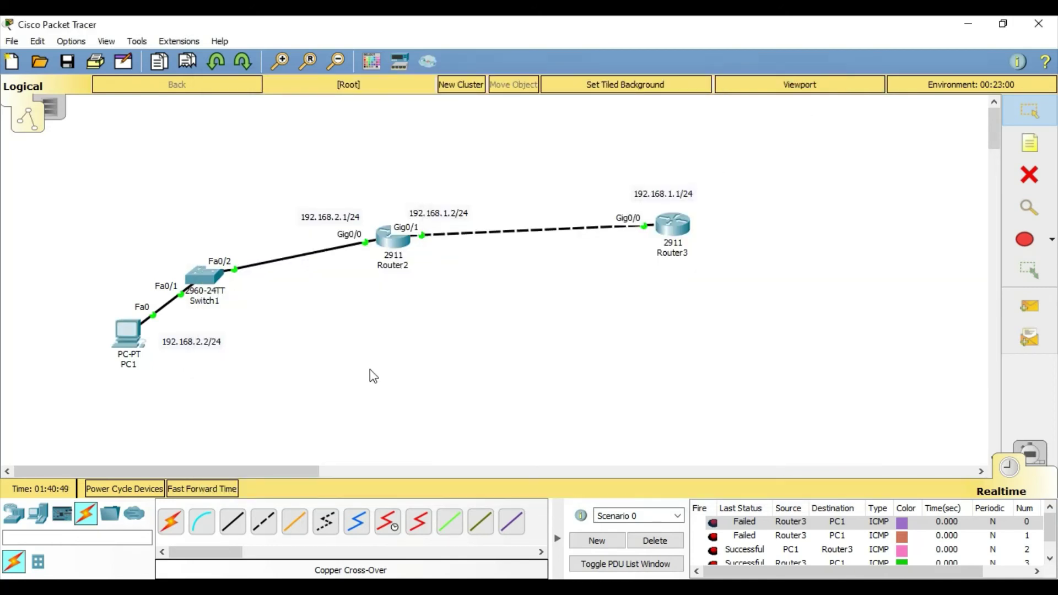
# Open the Netflow Collector on PC1 in place of the command prompt and display the blue flow's details from the pie chart
pyautogui.click(125, 339)
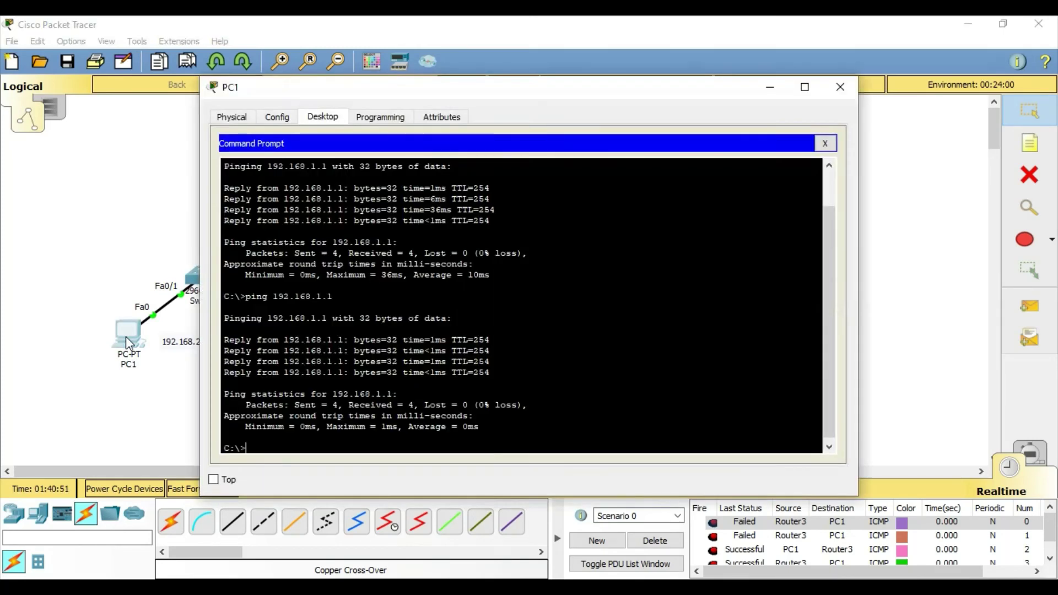
pyautogui.click(824, 144)
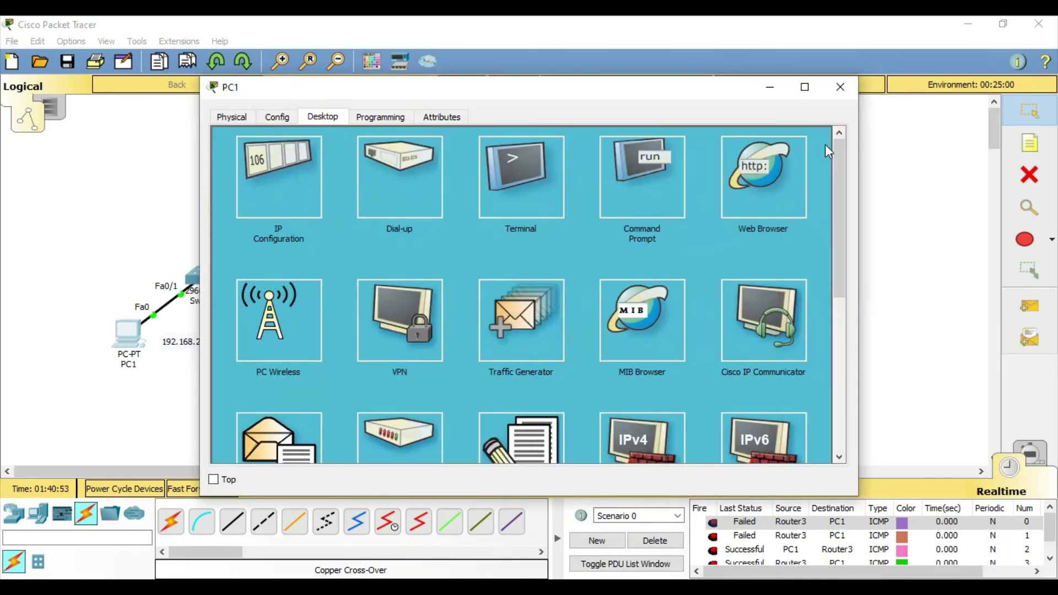
pyautogui.scroll(-3, 454, 319)
pyautogui.click(266, 409)
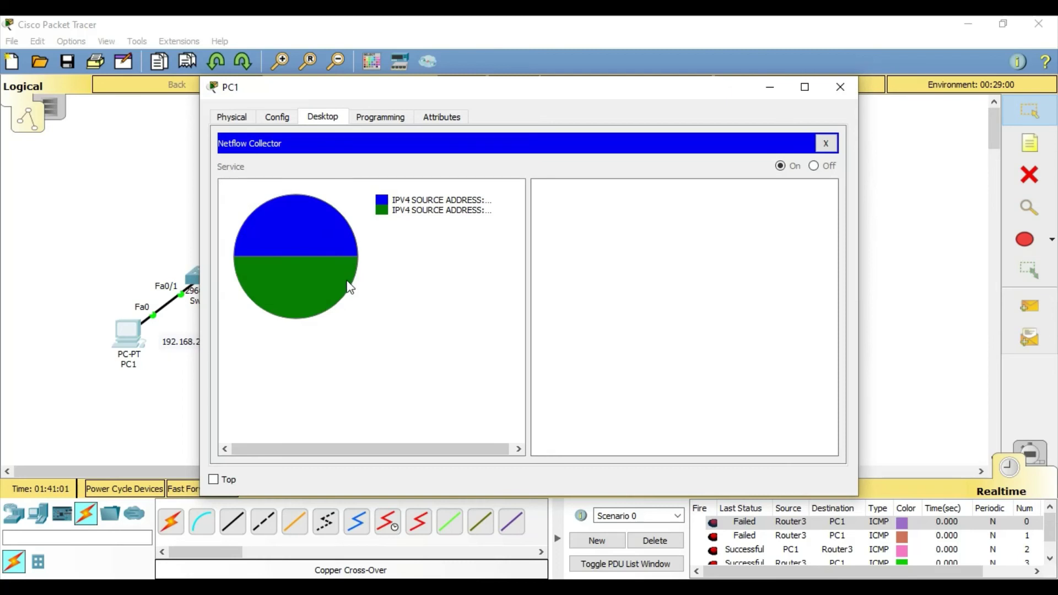
pyautogui.click(303, 234)
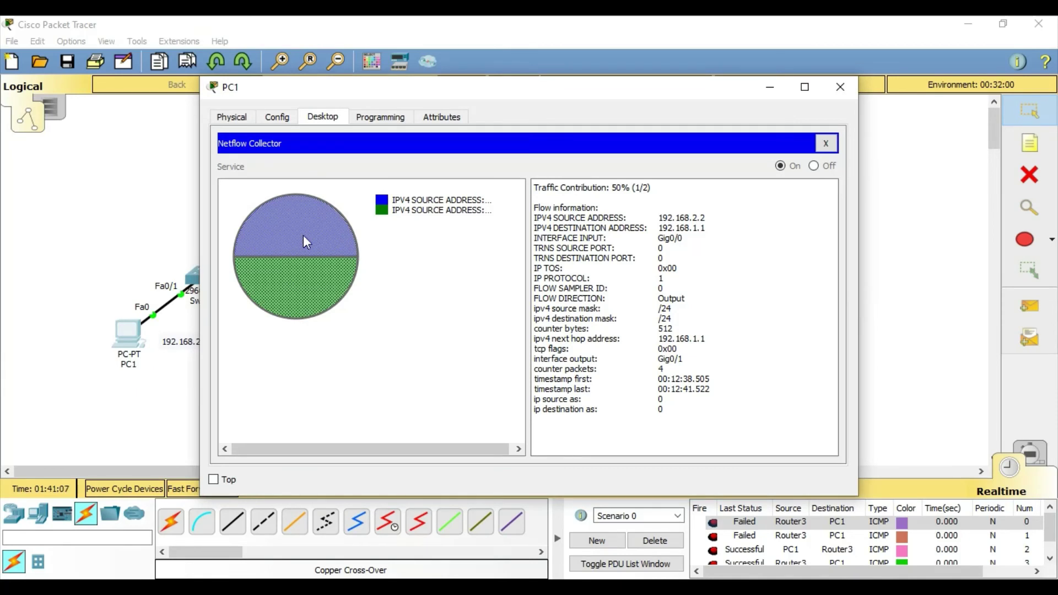
pyautogui.click(294, 227)
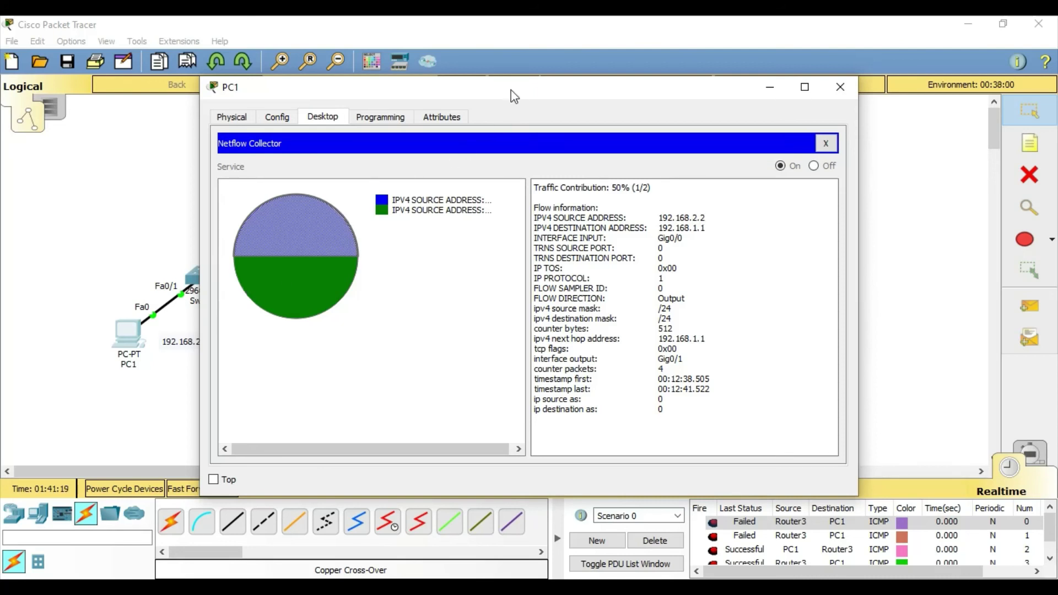
# Compare the blue flow's source and destination addresses and its interfaces with the PC1, Router2 and Router3 labels in the topology
pyautogui.moveTo(511, 90); pyautogui.dragTo(655, 83)
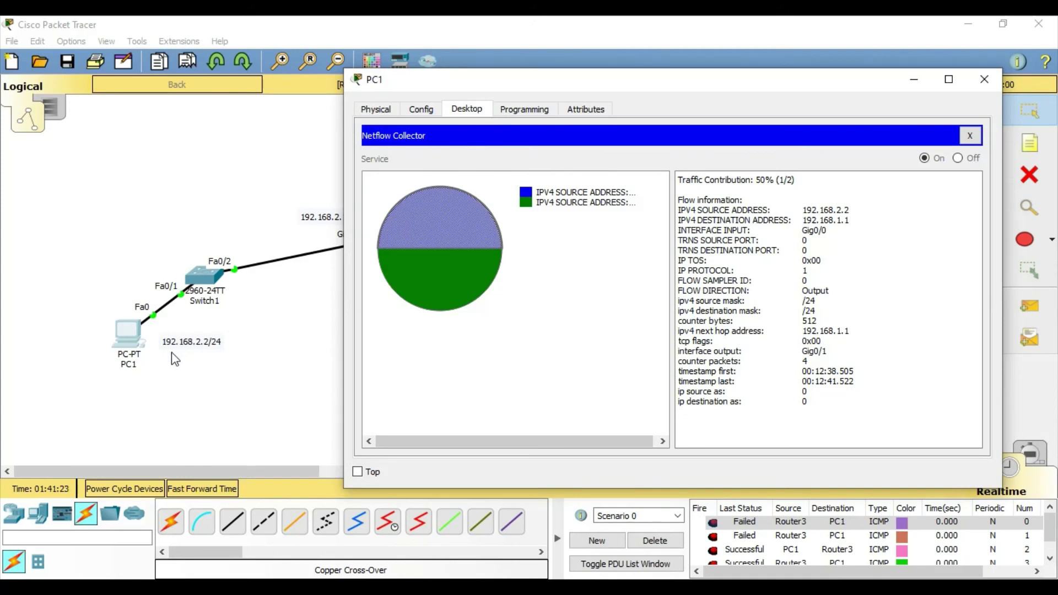
pyautogui.moveTo(848, 210); pyautogui.dragTo(791, 208)
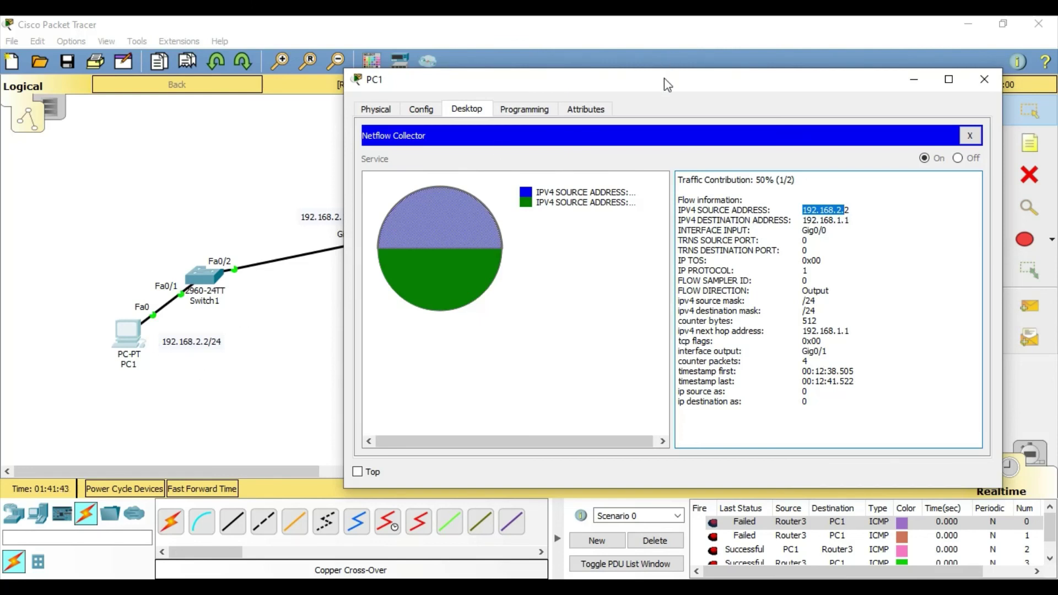
pyautogui.moveTo(665, 80); pyautogui.dragTo(511, 332)
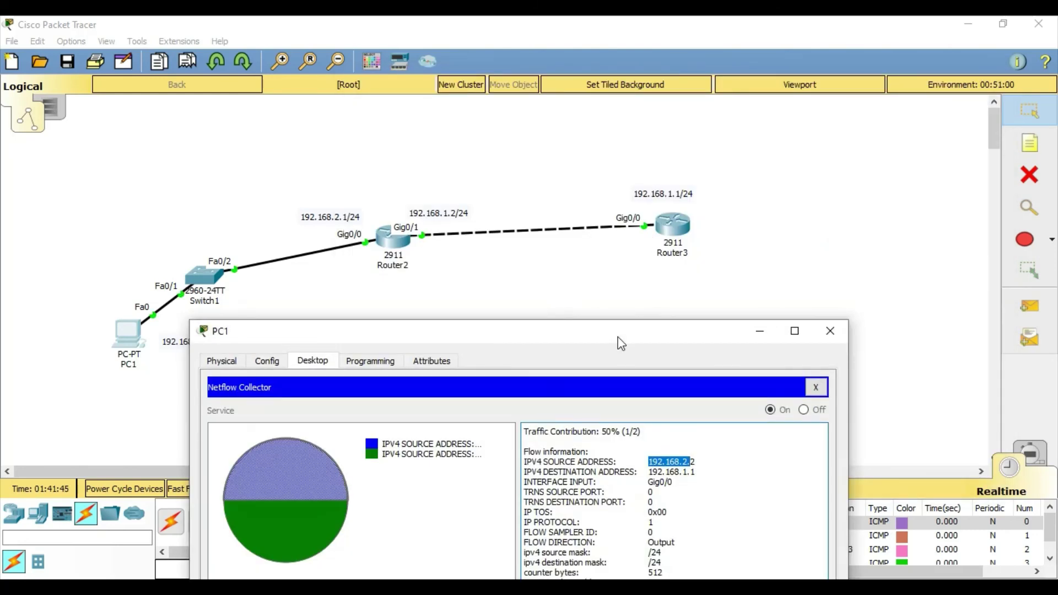
pyautogui.moveTo(620, 337); pyautogui.dragTo(651, 195)
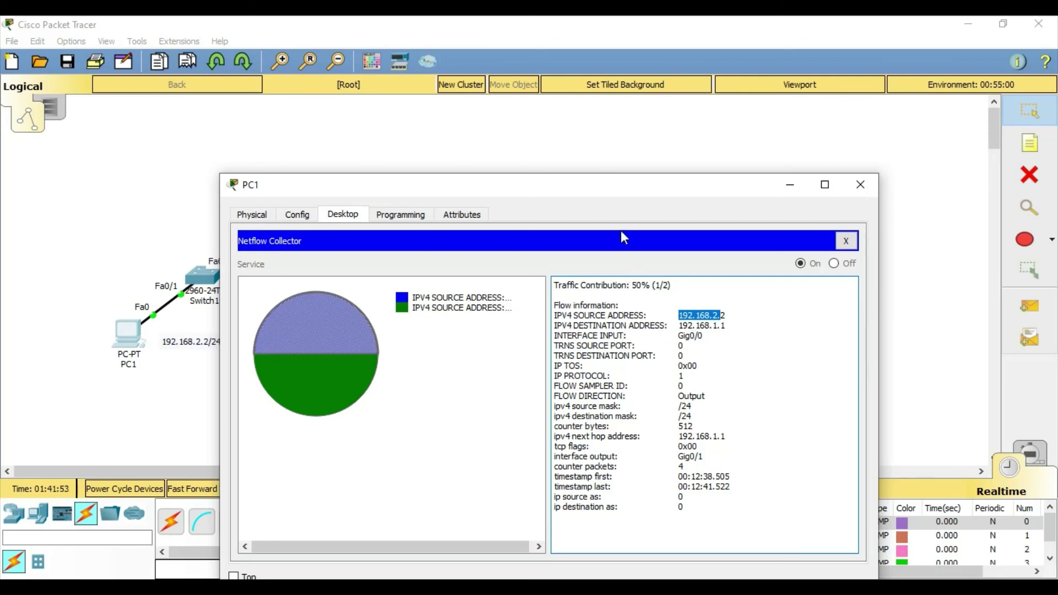
pyautogui.moveTo(605, 193); pyautogui.dragTo(585, 338)
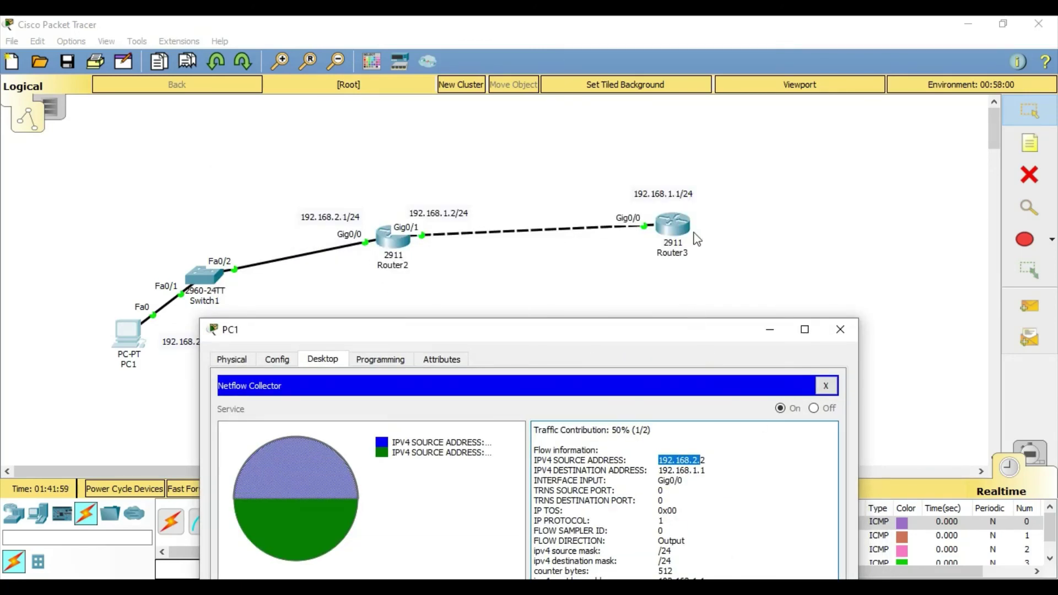
pyautogui.moveTo(675, 329); pyautogui.dragTo(678, 207)
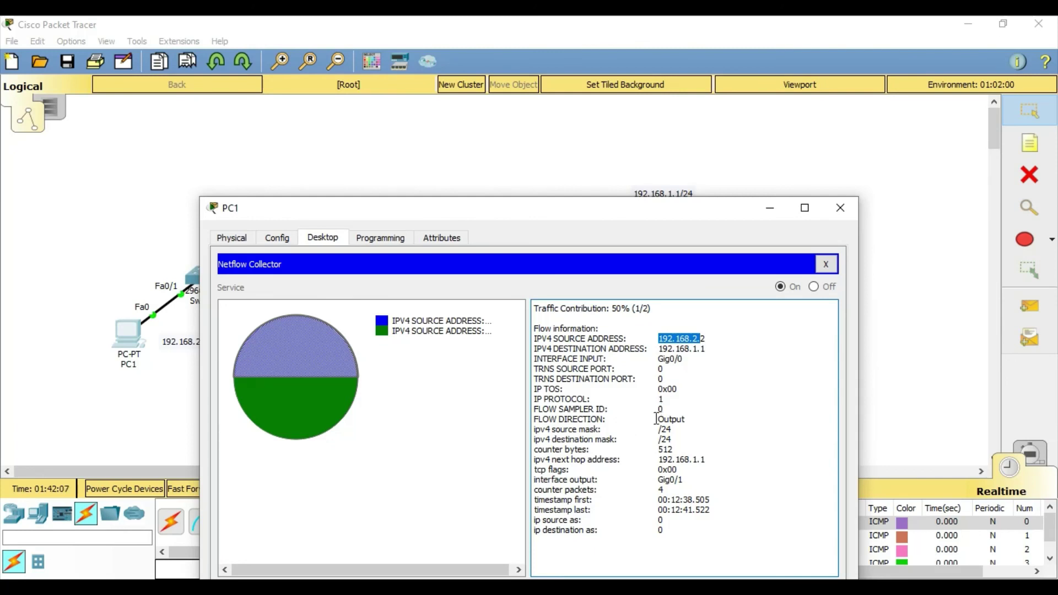
# Check the blue flow's IP protocol and packet counter, and display the green flow's details before closing PC1's window
pyautogui.moveTo(664, 398); pyautogui.dragTo(655, 399)
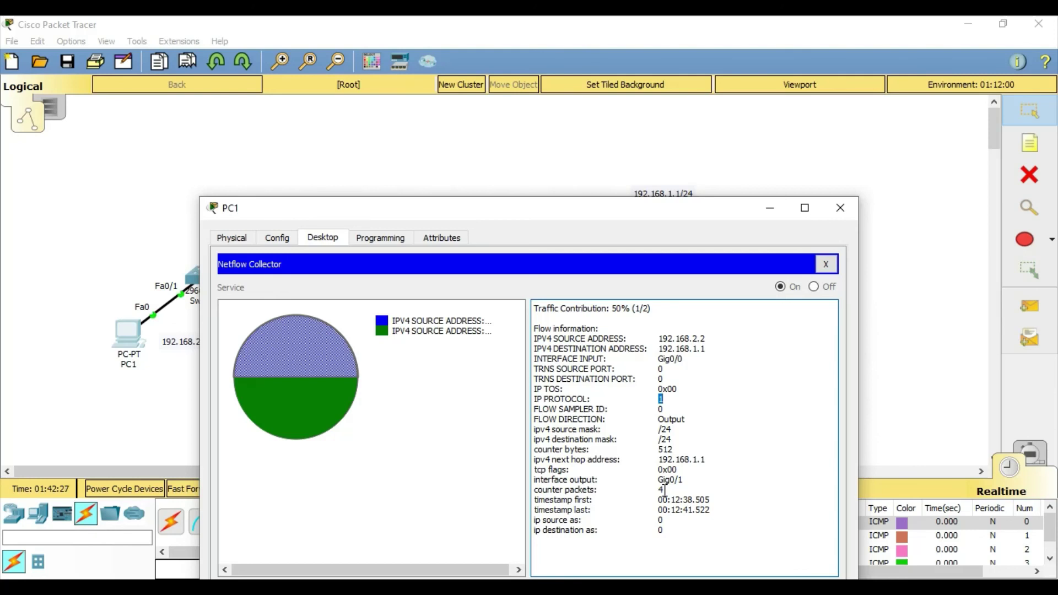
pyautogui.moveTo(664, 490); pyautogui.dragTo(657, 489)
pyautogui.click(335, 402)
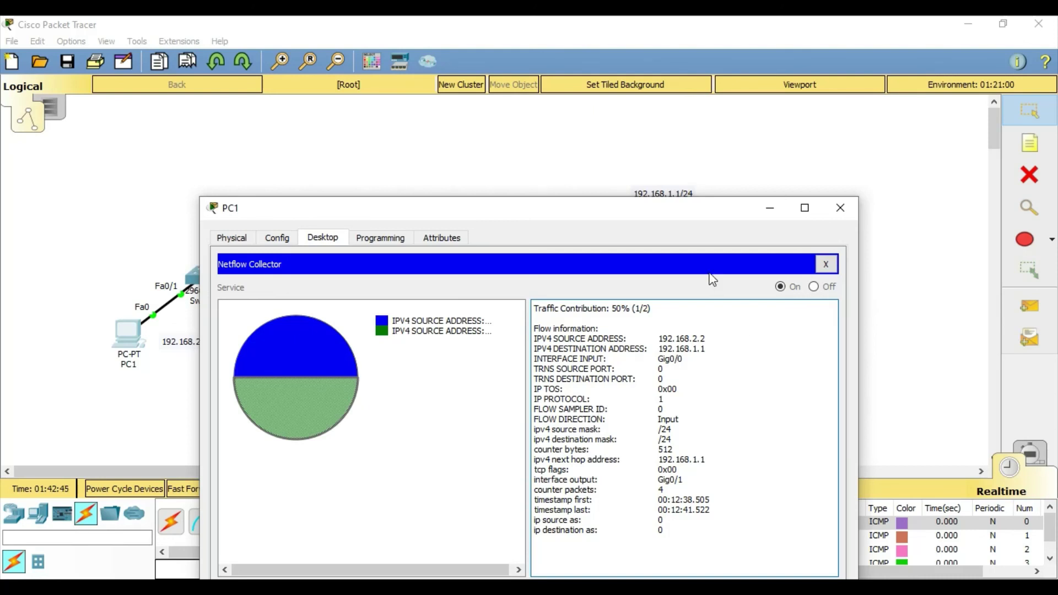
pyautogui.click(837, 216)
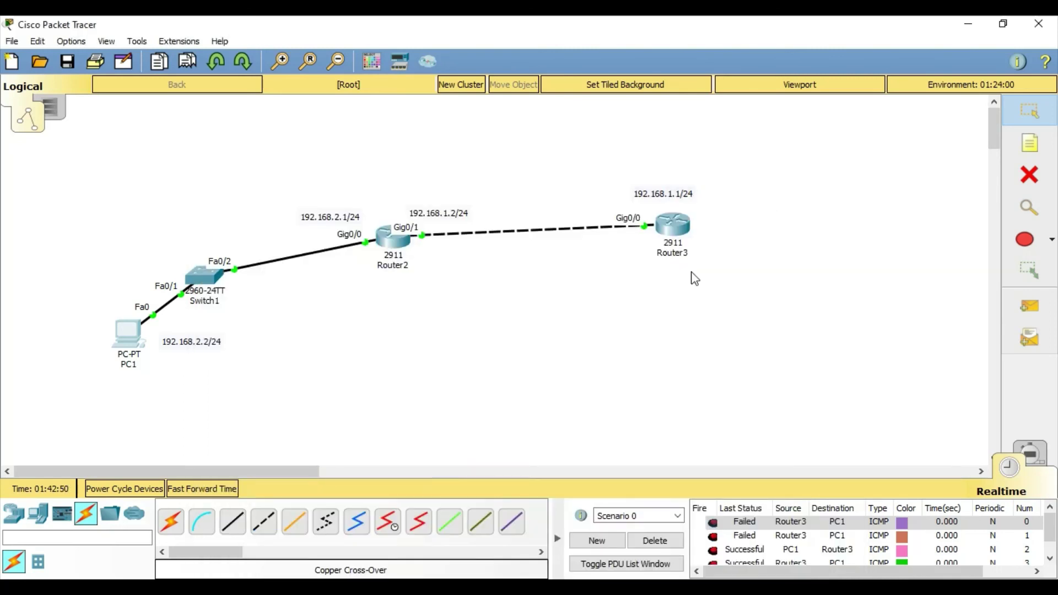